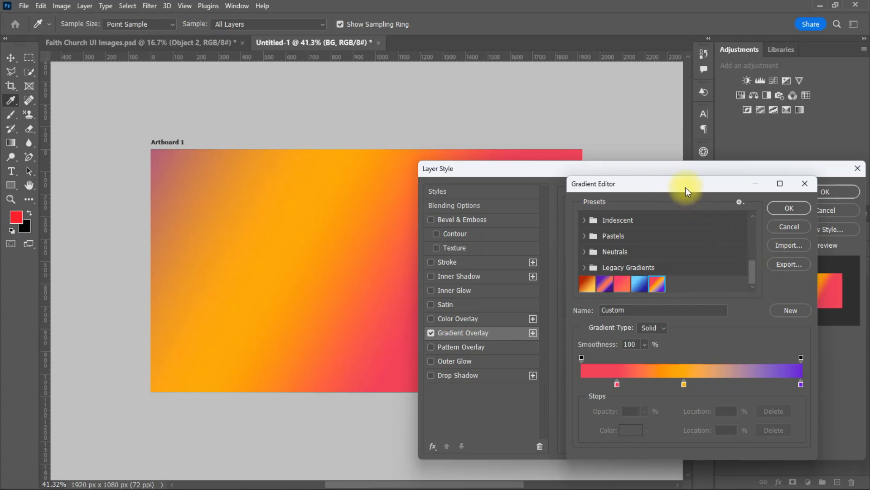
# Keep the gradient colours, turn off Reverse, set the angle to -153° and adjust the scale
pyautogui.moveTo(685, 187); pyautogui.dragTo(773, 232)
pyautogui.click(779, 219)
pyautogui.click(778, 301)
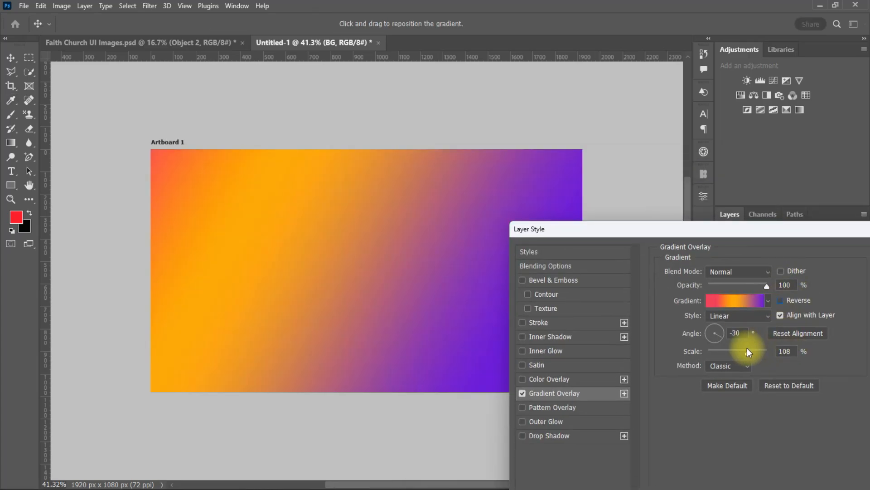
pyautogui.moveTo(718, 334); pyautogui.dragTo(745, 352)
pyautogui.moveTo(721, 229); pyautogui.dragTo(597, 228)
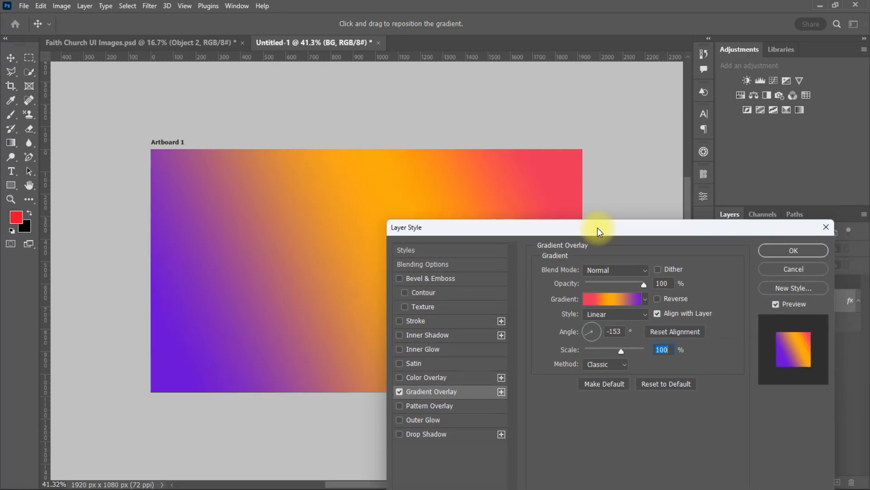
# Shift the orange colour stop and blend midpoint, then fine-tune the gradient scale to 100%
pyautogui.click(616, 299)
pyautogui.moveTo(696, 395); pyautogui.dragTo(688, 395)
pyautogui.click(687, 394)
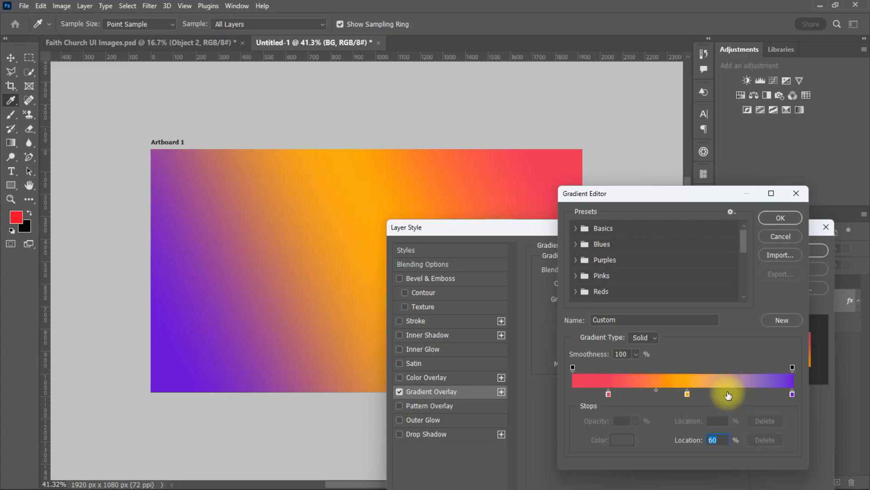
pyautogui.moveTo(729, 390); pyautogui.dragTo(730, 391)
pyautogui.click(778, 219)
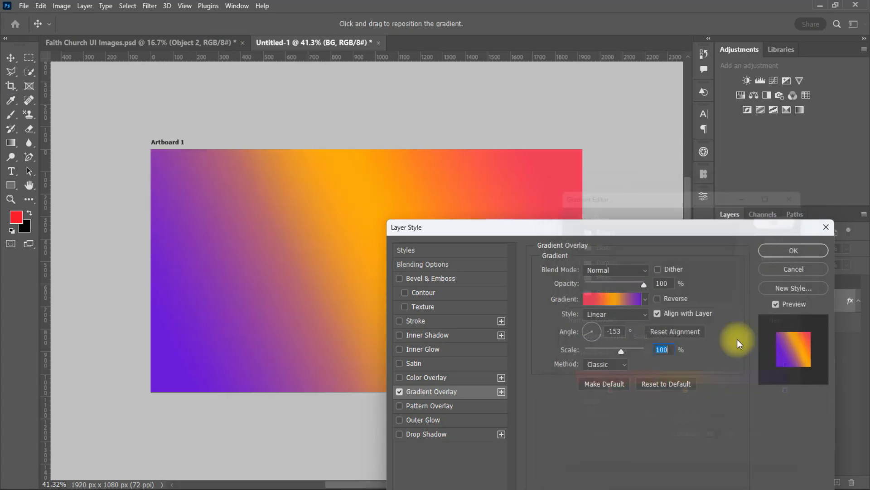
pyautogui.moveTo(622, 350); pyautogui.dragTo(628, 350)
# Apply the overlay, add a 3-column (30 px gutter), 2-row guide layout and an extra vertical guide
pyautogui.click(793, 250)
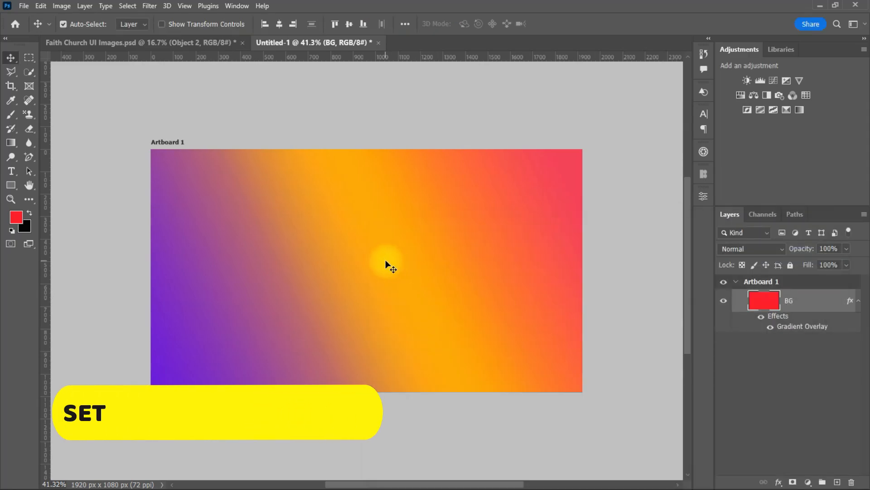
pyautogui.hotkey('ctrl', '+')
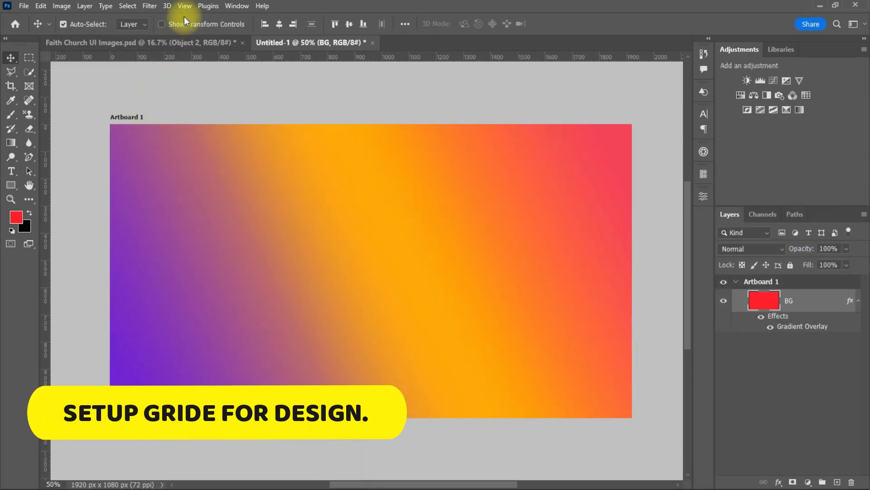
pyautogui.click(184, 7)
pyautogui.moveTo(251, 291)
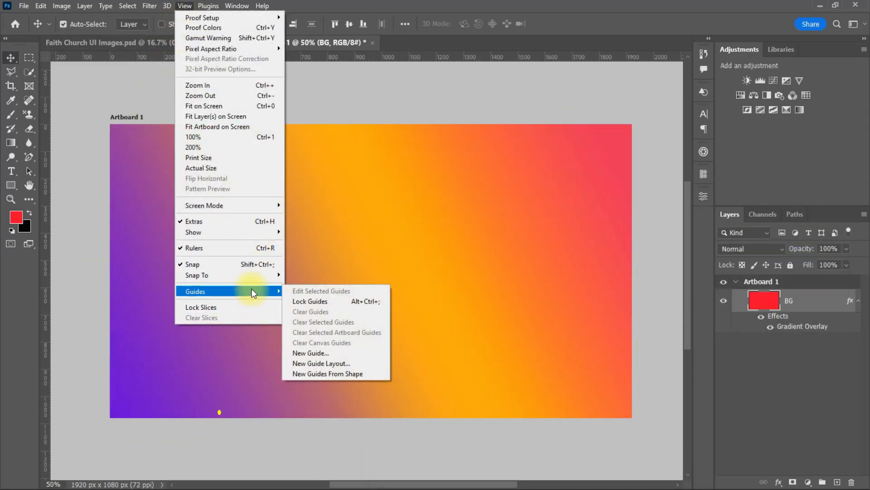
pyautogui.click(315, 363)
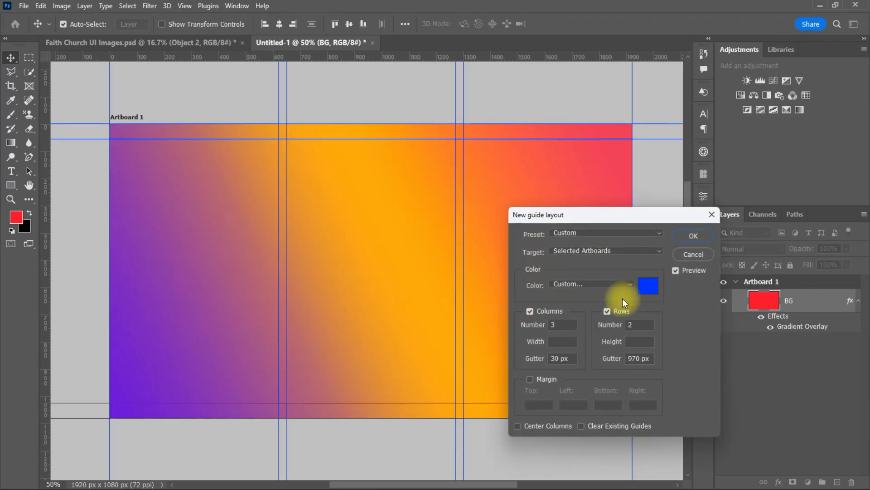
pyautogui.click(693, 233)
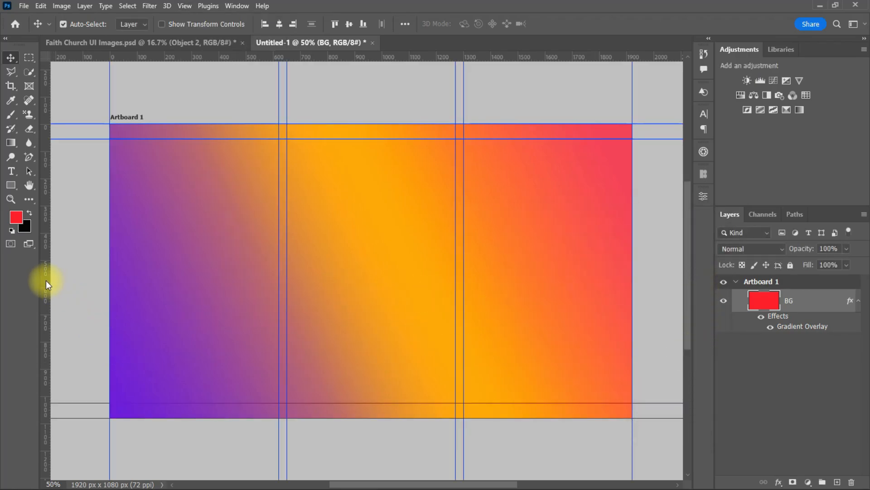
pyautogui.moveTo(45, 280); pyautogui.dragTo(616, 336)
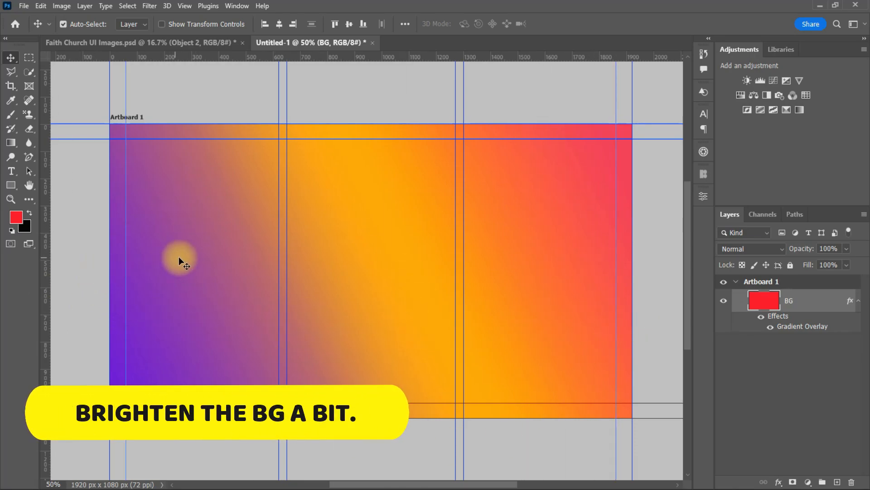
# Convert BG to a smart object and apply Levels with inputs 19, 0.9 and 225
pyautogui.rightClick(827, 301)
pyautogui.click(747, 176)
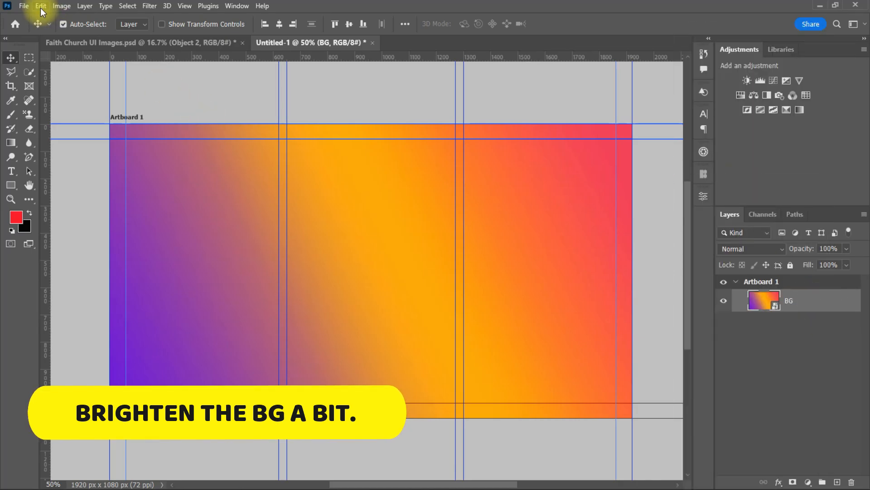
pyautogui.click(62, 6)
pyautogui.moveTo(101, 34)
pyautogui.click(215, 44)
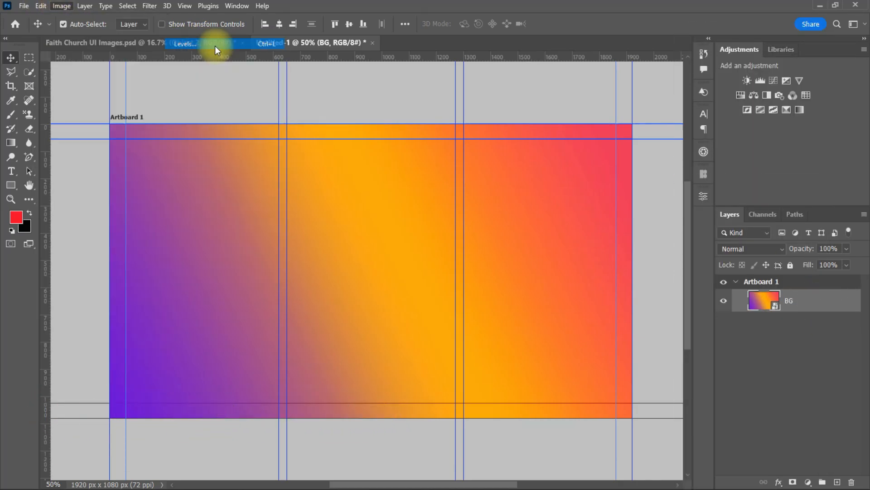
pyautogui.moveTo(396, 92); pyautogui.dragTo(503, 110)
pyautogui.moveTo(425, 222); pyautogui.dragTo(433, 222)
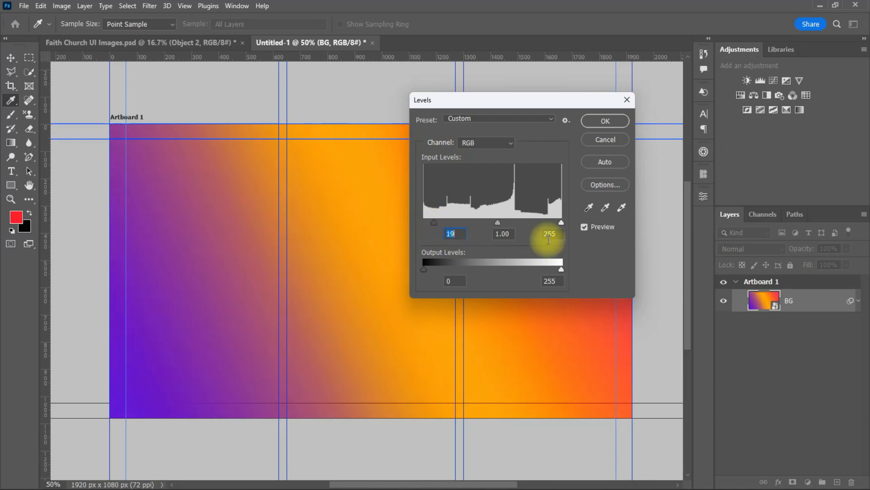
pyautogui.moveTo(497, 222); pyautogui.dragTo(493, 222)
pyautogui.moveTo(561, 222); pyautogui.dragTo(547, 222)
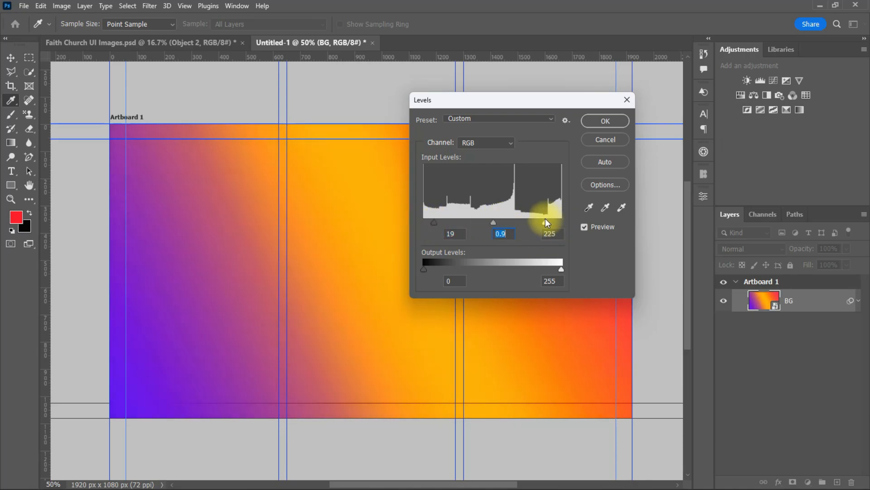
pyautogui.click(602, 121)
# Collapse BG's smart filter list and switch to the Faith Church images document
pyautogui.press('v')
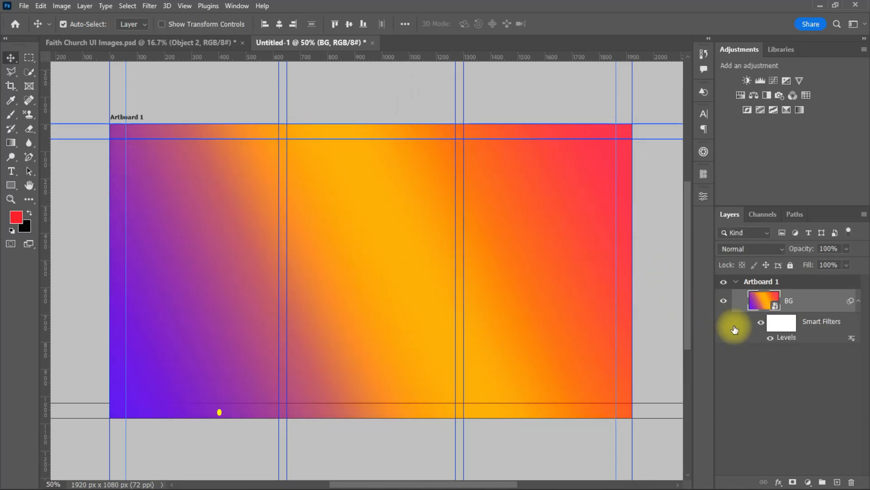
pyautogui.click(858, 301)
pyautogui.click(208, 43)
# Drag the Objects bokeh layer into the banner and scale it to fit the artboard
pyautogui.moveTo(206, 128); pyautogui.dragTo(362, 218)
pyautogui.hotkey('ctrl', 't')
pyautogui.scroll(-11, 438, 221)
pyautogui.moveTo(542, 225); pyautogui.dragTo(508, 226)
pyautogui.moveTo(280, 226); pyautogui.dragTo(316, 230)
pyautogui.moveTo(412, 164); pyautogui.dragTo(411, 166)
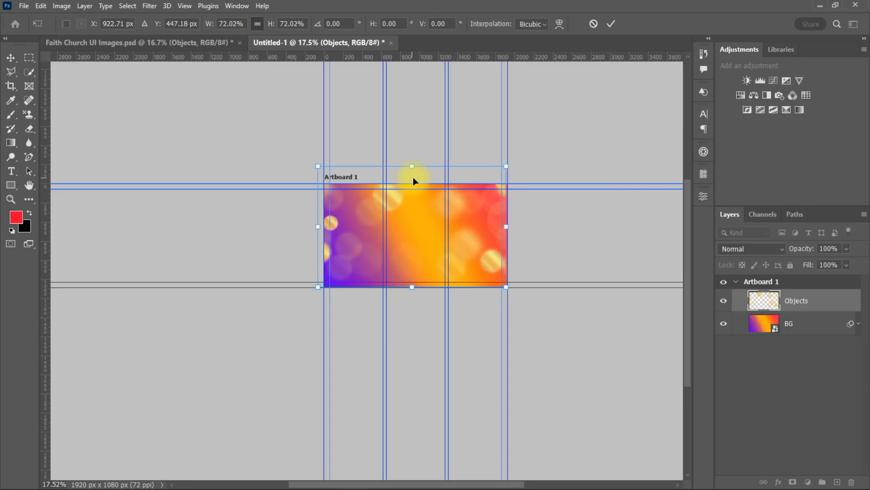
pyautogui.click(611, 24)
pyautogui.scroll(6, 550, 351)
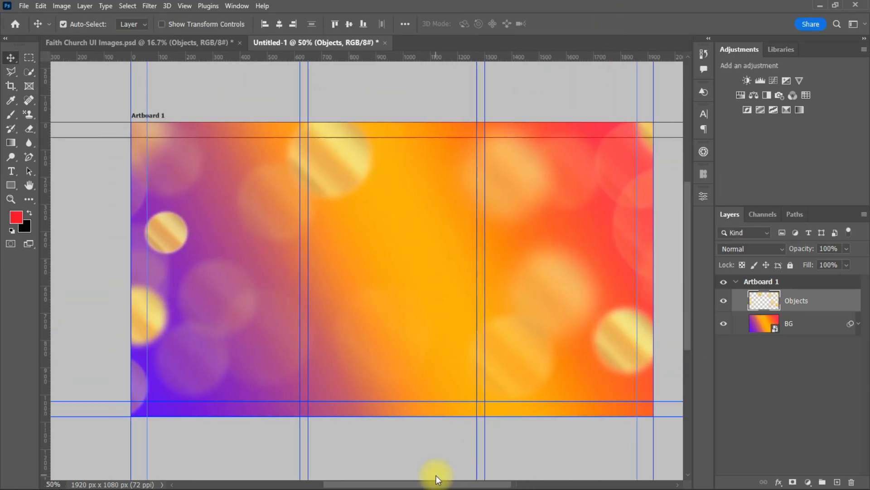
# Set the Objects layer's blend mode to Overlay after trying Soft Light
pyautogui.click(751, 248)
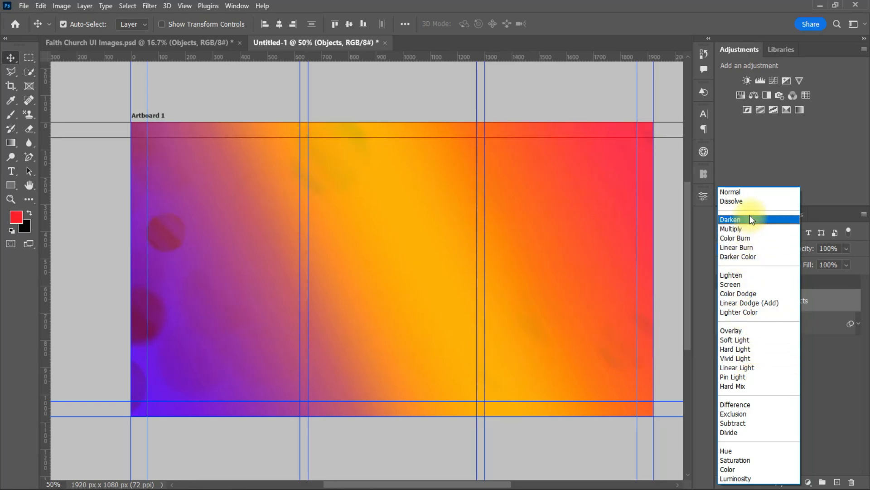
pyautogui.click(745, 340)
pyautogui.click(776, 250)
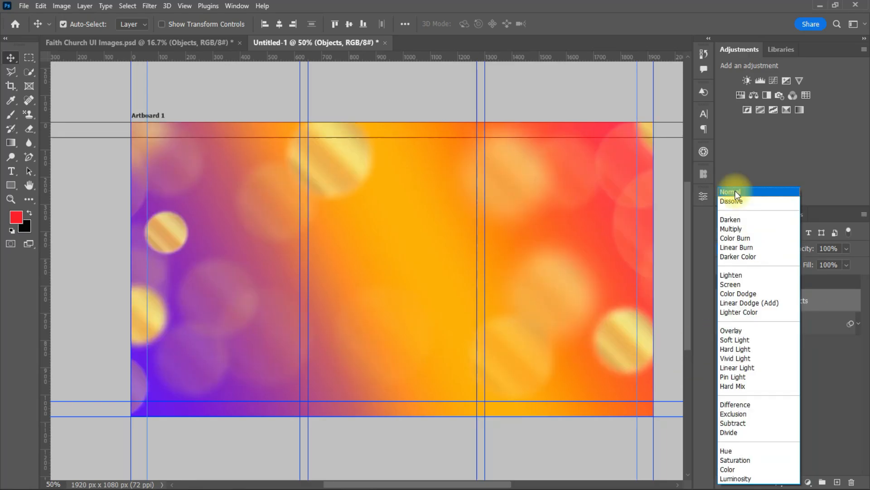
pyautogui.click(744, 330)
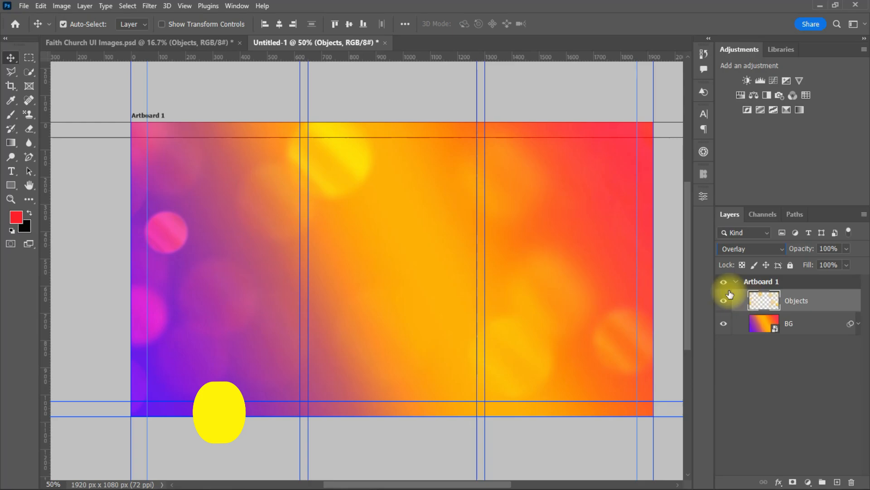
pyautogui.click(12, 185)
# Draw a narrow photo-frame rectangle in the right column, 367 px tall
pyautogui.click(48, 186)
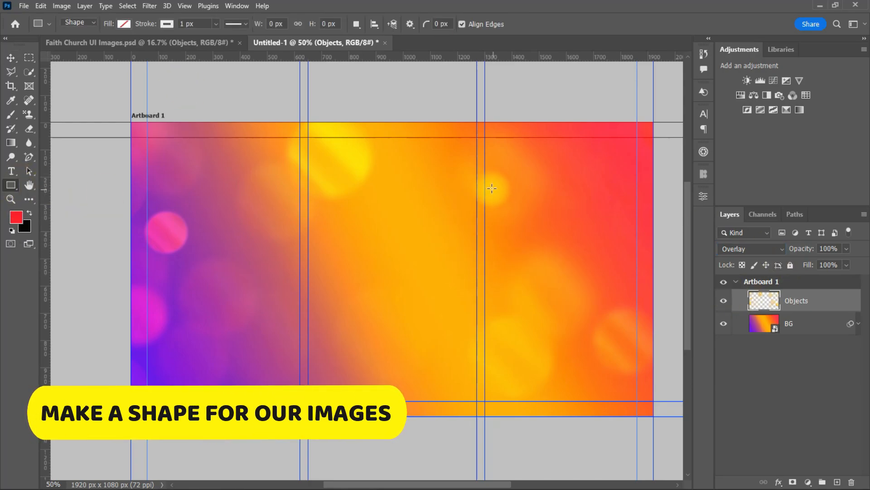
pyautogui.moveTo(485, 178); pyautogui.dragTo(572, 284)
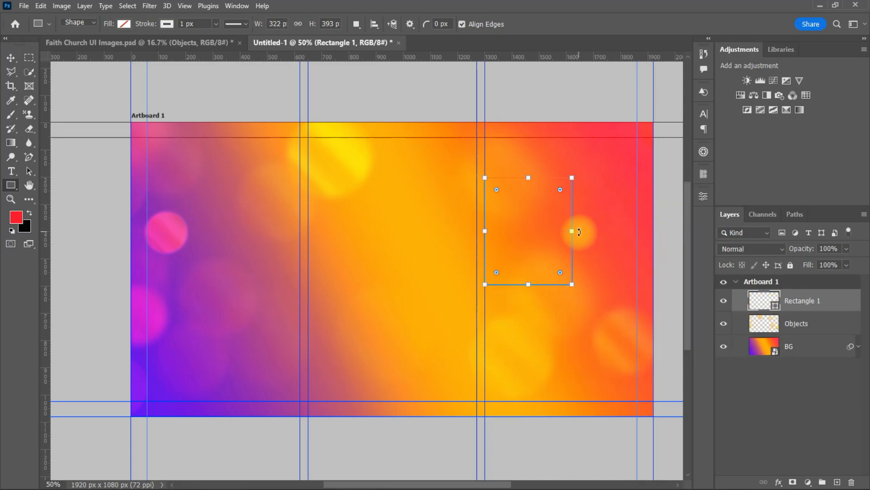
pyautogui.moveTo(572, 230); pyautogui.dragTo(560, 231)
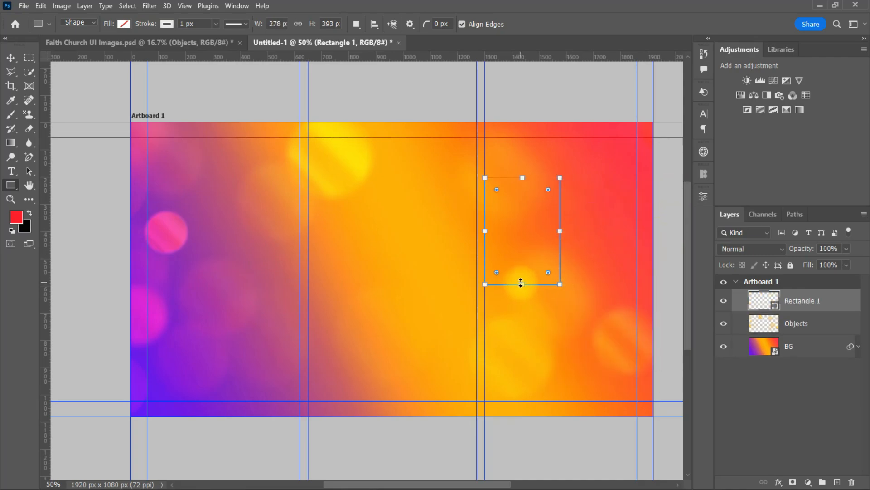
pyautogui.moveTo(521, 284); pyautogui.dragTo(522, 275)
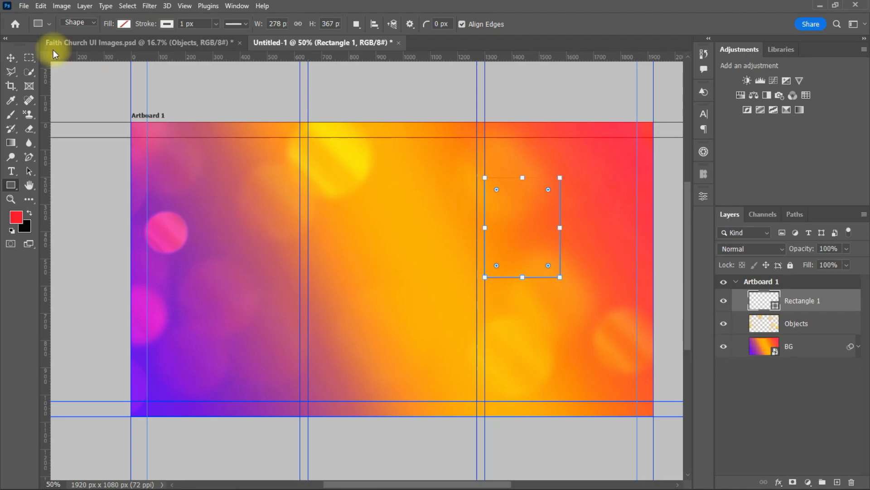
pyautogui.click(10, 58)
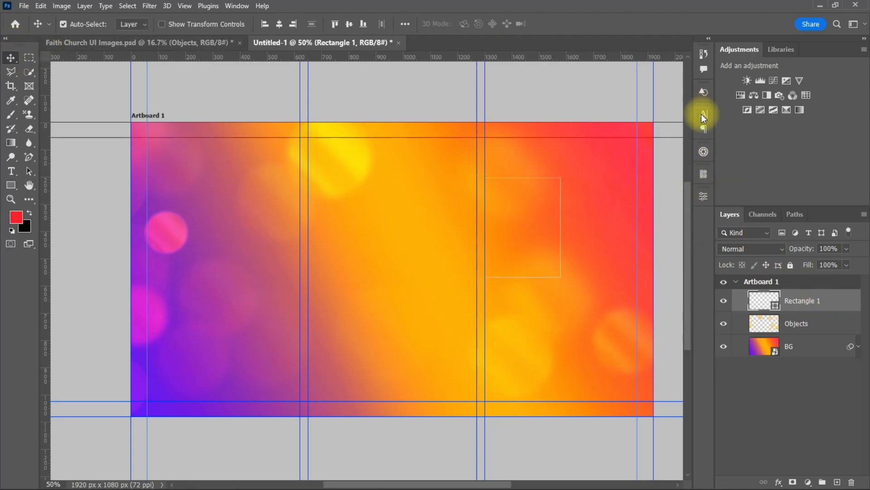
# Fill the rectangle with black
pyautogui.click(703, 196)
pyautogui.click(575, 345)
pyautogui.click(669, 278)
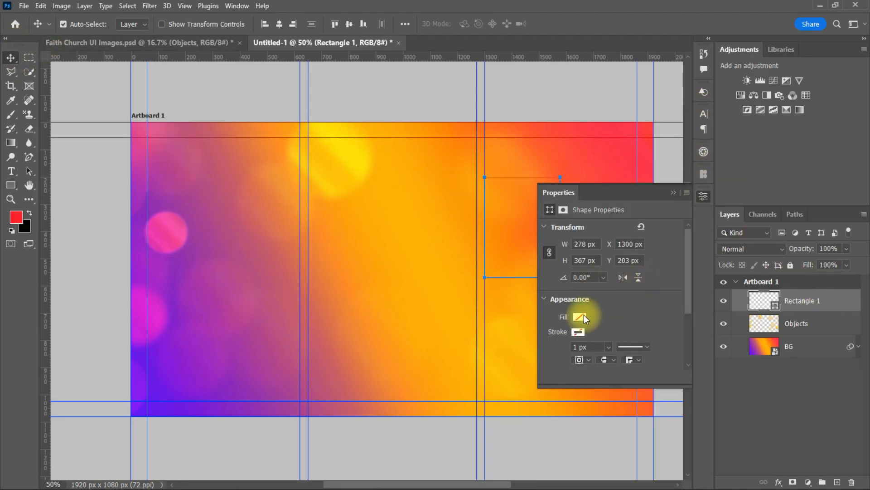
pyautogui.click(581, 315)
pyautogui.click(570, 346)
pyautogui.click(673, 192)
pyautogui.click(11, 61)
pyautogui.scroll(8, 594, 229)
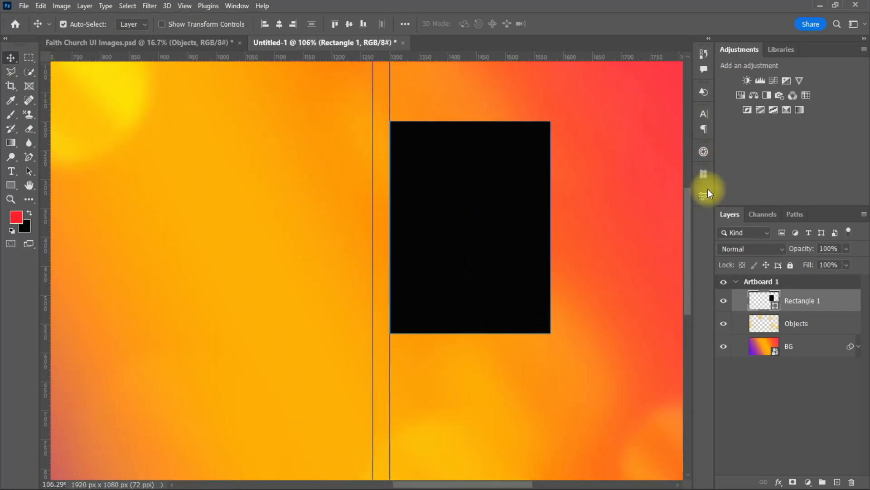
# Set the corner radii to 70 px top-left and 50 px bottom-right
pyautogui.click(705, 193)
pyautogui.scroll(-3, 686, 281)
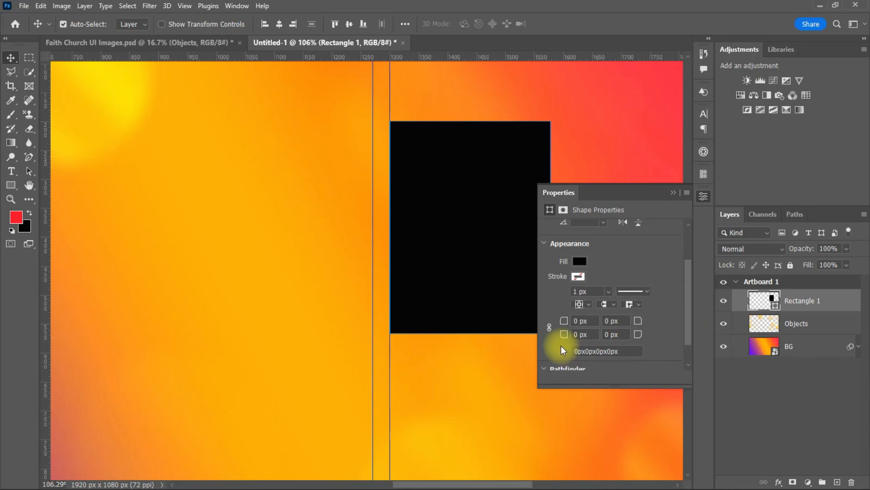
pyautogui.moveTo(578, 317); pyautogui.dragTo(561, 327)
pyautogui.write('70')
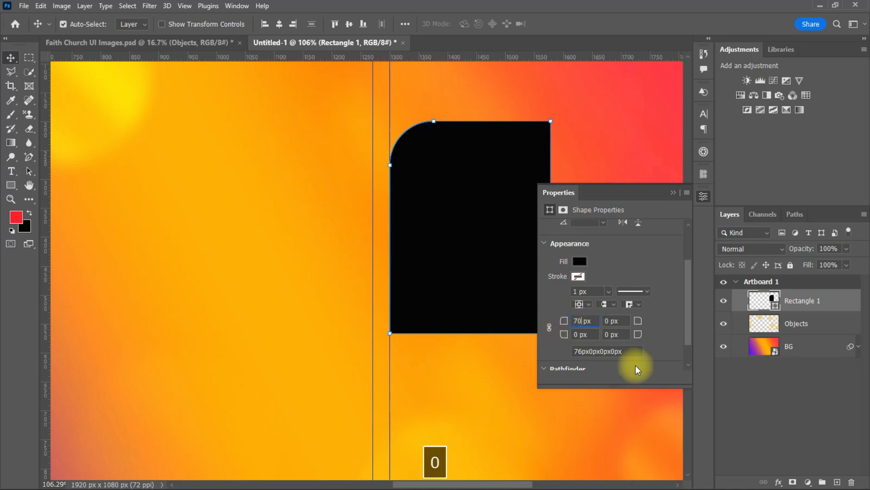
pyautogui.click(610, 334)
pyautogui.write('50')
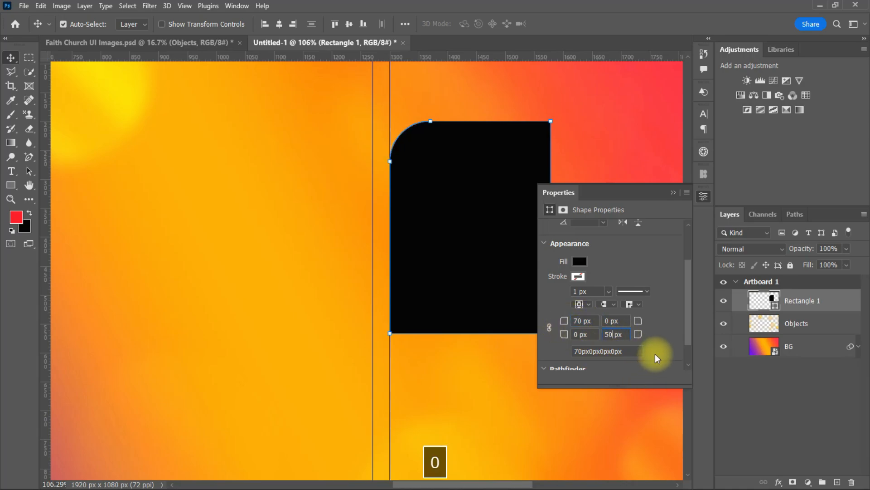
pyautogui.click(676, 192)
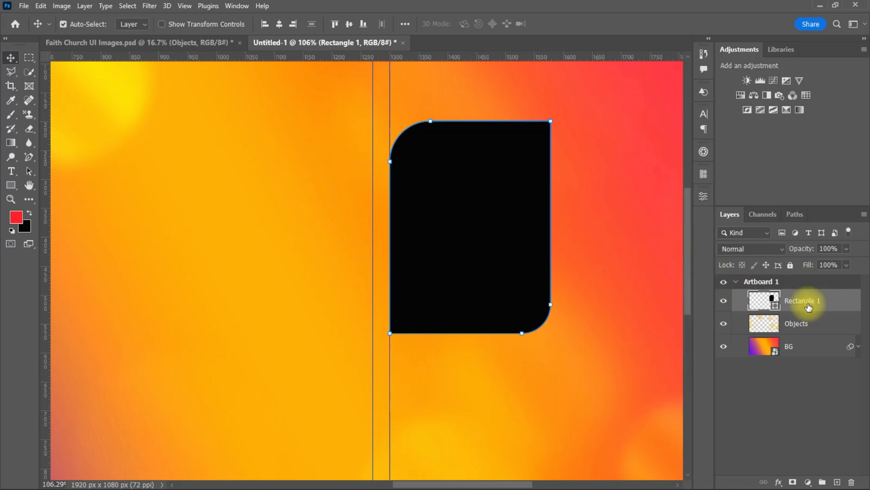
# Skew the rectangle's top edge to the right and convert the live shape to a path
pyautogui.hotkey('ctrl', 't')
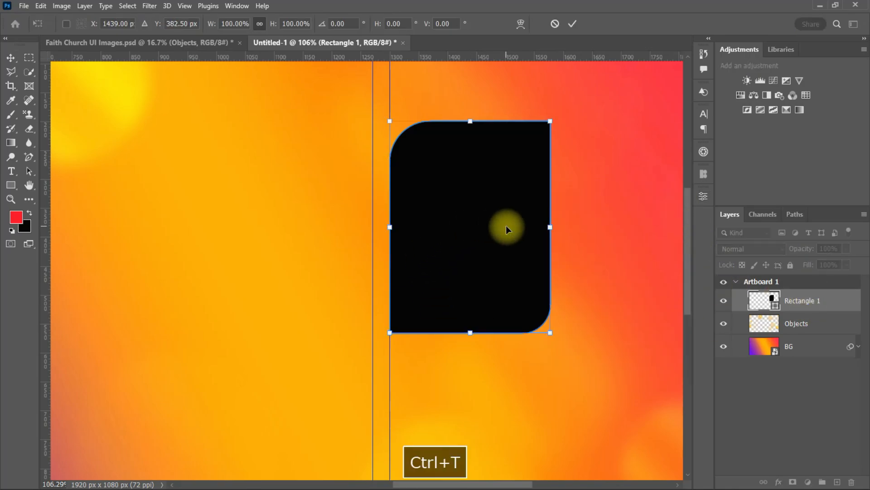
pyautogui.moveTo(471, 124); pyautogui.dragTo(494, 121)
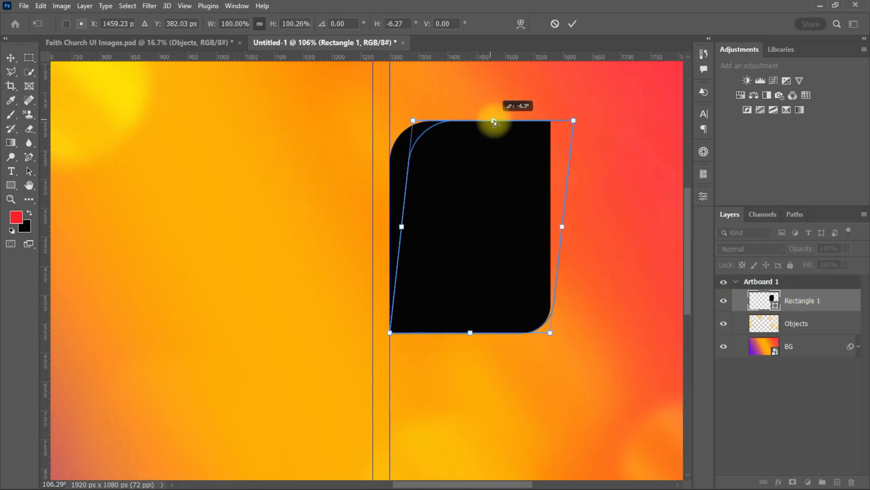
pyautogui.click(572, 24)
pyautogui.click(423, 190)
# Duplicate the slanted shape into copies placed beside and below the original along the guides
pyautogui.scroll(-3, 578, 288)
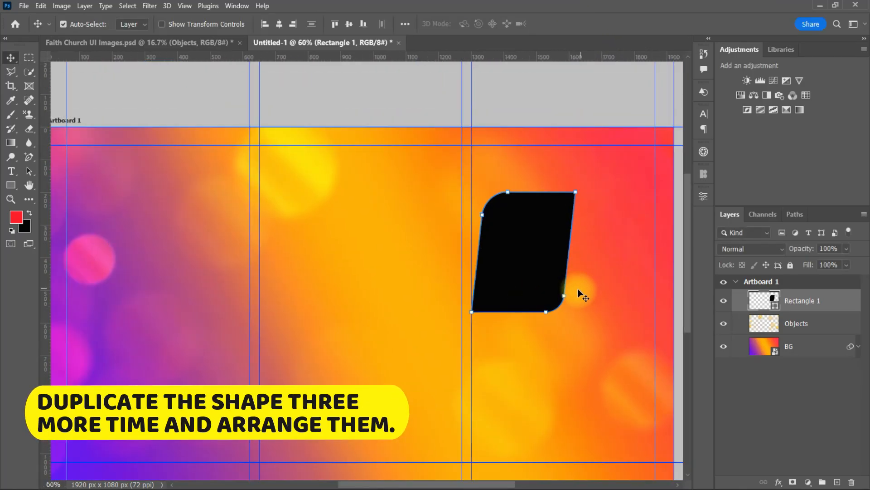
pyautogui.moveTo(529, 253); pyautogui.dragTo(611, 254)
pyautogui.moveTo(515, 254); pyautogui.dragTo(496, 256)
pyautogui.moveTo(589, 255); pyautogui.dragTo(584, 255)
pyautogui.moveTo(519, 258); pyautogui.dragTo(506, 364)
pyautogui.moveTo(515, 370); pyautogui.dragTo(618, 370)
# Align the top-left and top-right shapes level with each other in the grid
pyautogui.scroll(-5, 574, 290)
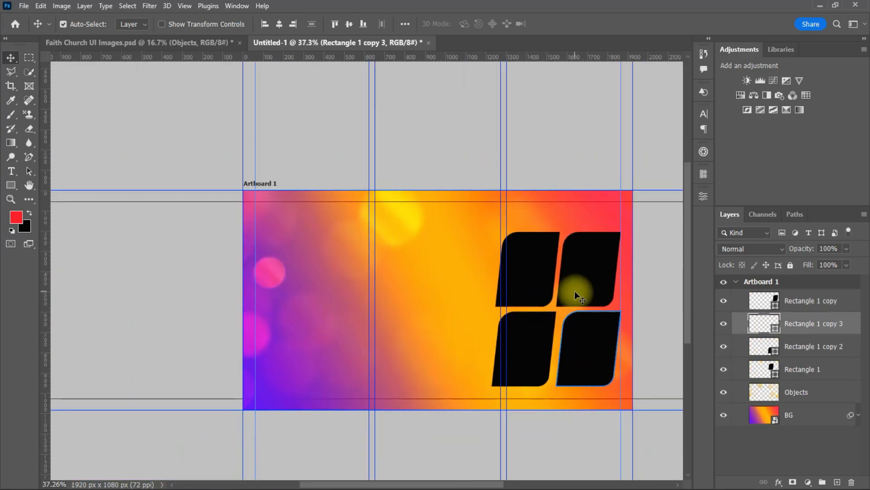
pyautogui.scroll(7, 579, 312)
pyautogui.scroll(-4, 581, 314)
pyautogui.moveTo(515, 239); pyautogui.dragTo(518, 230)
pyautogui.moveTo(575, 249); pyautogui.dragTo(575, 240)
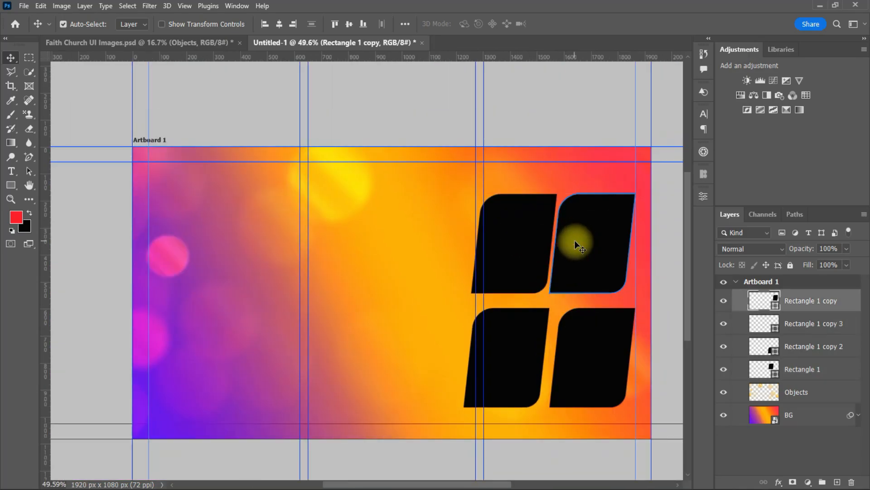
pyautogui.moveTo(521, 249)
pyautogui.mouseDown()
pyautogui.moveTo(509, 240)
pyautogui.moveTo(514, 250)
pyautogui.mouseUp()
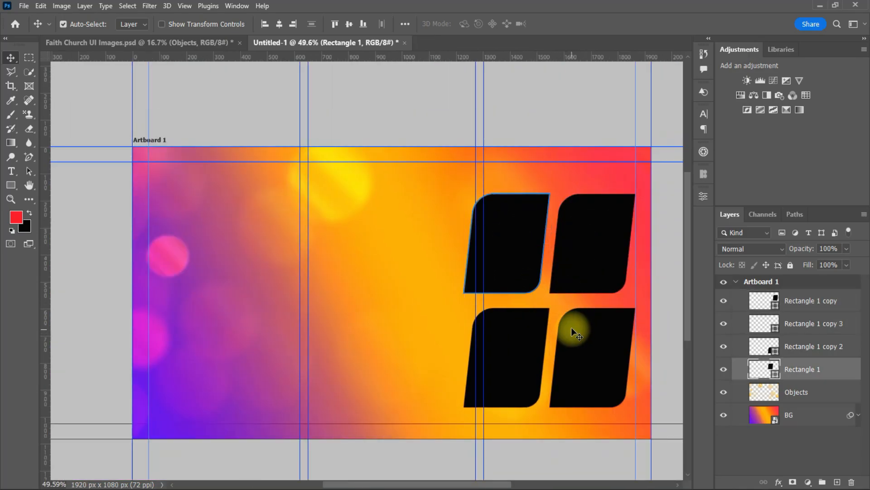
pyautogui.scroll(-2, 591, 297)
pyautogui.scroll(2, 591, 302)
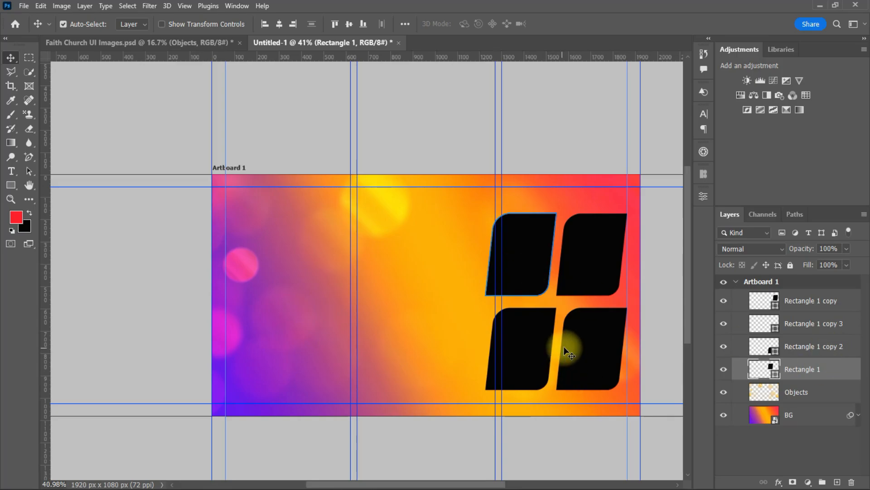
pyautogui.scroll(2, 571, 341)
pyautogui.scroll(-2, 578, 340)
# Rename the four shape layers Image 1, Image 2, Image 3 and Image 4
pyautogui.doubleClick(800, 369)
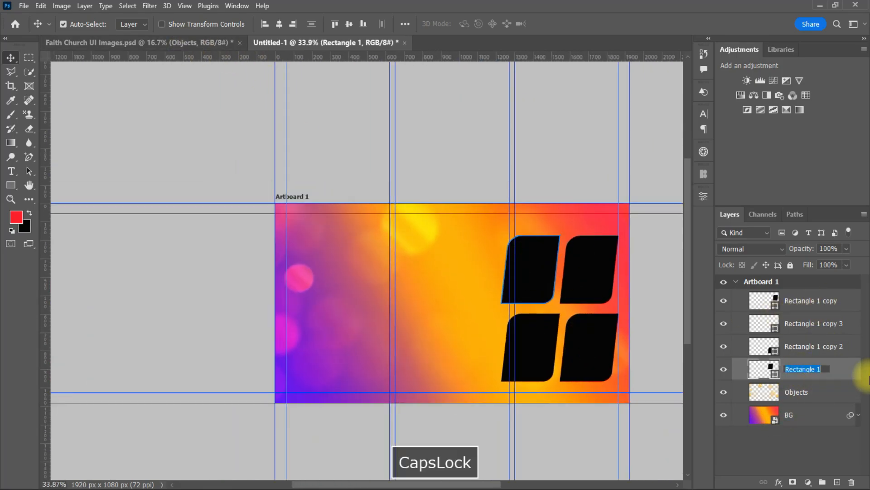
pyautogui.write('Image 1')
pyautogui.doubleClick(811, 345)
pyautogui.write('Image 2')
pyautogui.doubleClick(804, 324)
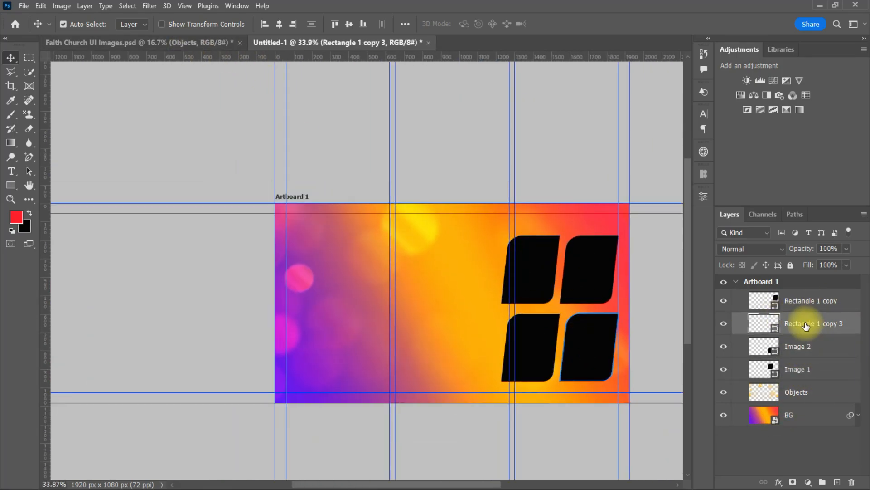
pyautogui.write('Image 3')
pyautogui.doubleClick(806, 300)
pyautogui.write('Image 4')
# Fill the top-left shape, Image 1, with purple 9401fb
pyautogui.click(524, 252)
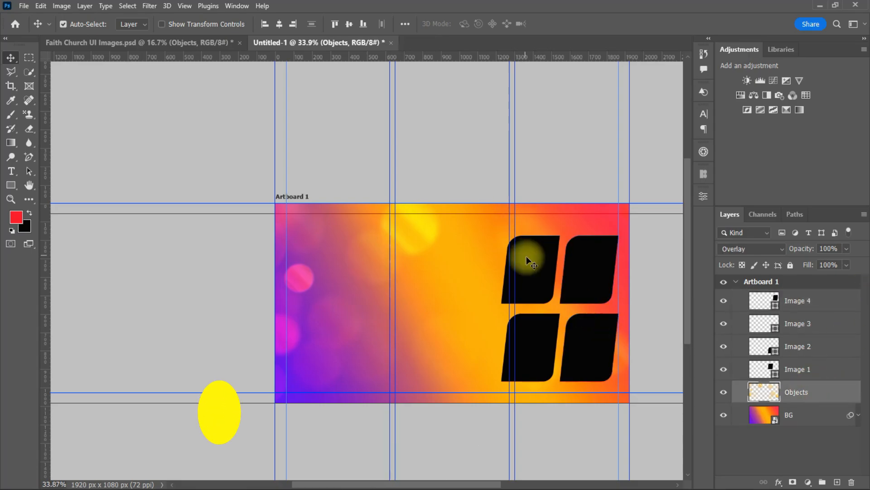
pyautogui.click(554, 290)
pyautogui.scroll(3, 555, 289)
pyautogui.doubleClick(764, 368)
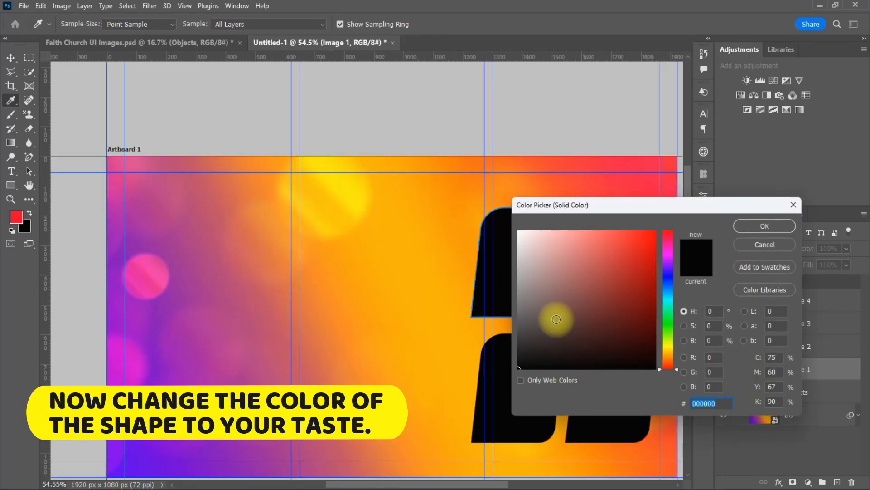
pyautogui.click(365, 192)
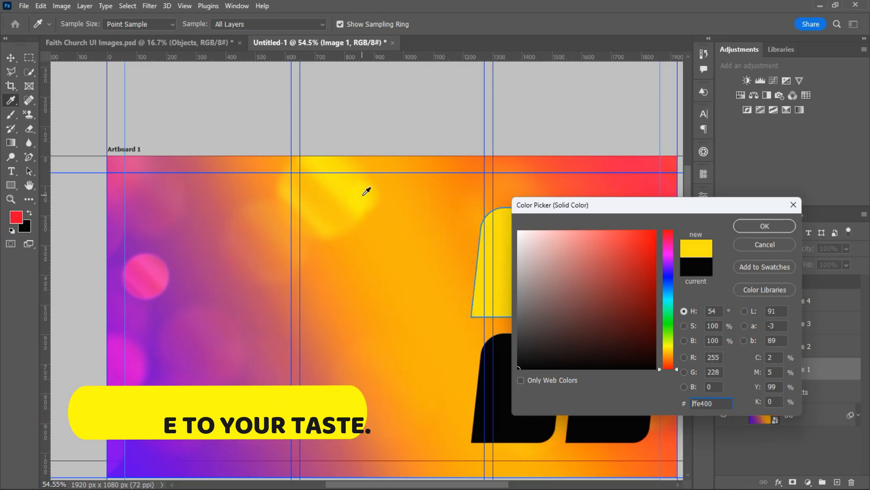
pyautogui.click(655, 233)
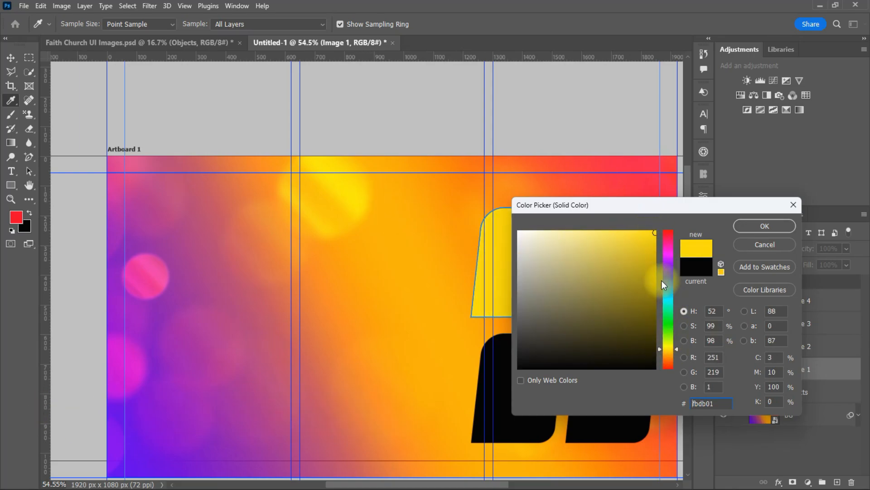
pyautogui.moveTo(663, 277); pyautogui.dragTo(667, 263)
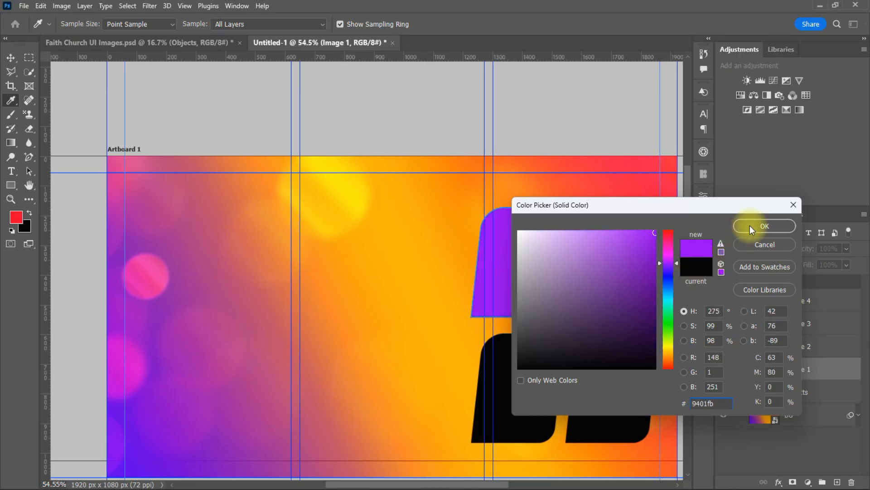
pyautogui.click(764, 224)
# Reselect the purple top-left shape and switch to the Faith Church UI Images document
pyautogui.click(616, 258)
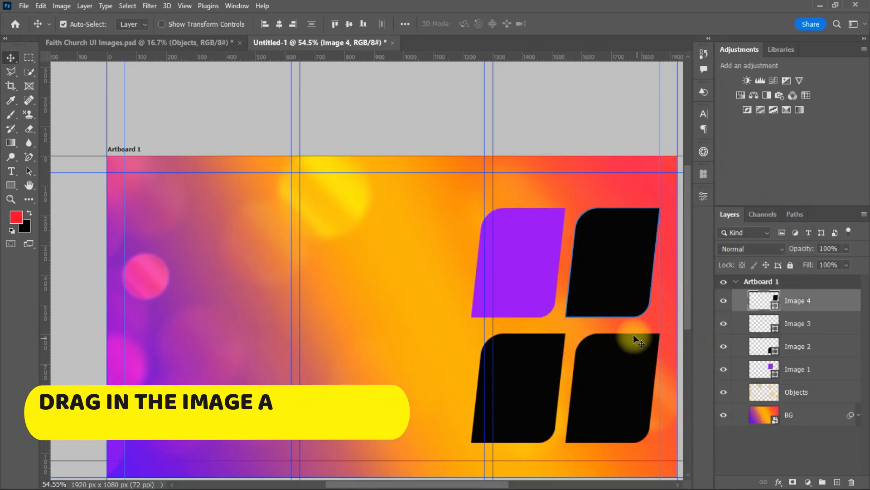
pyautogui.click(521, 264)
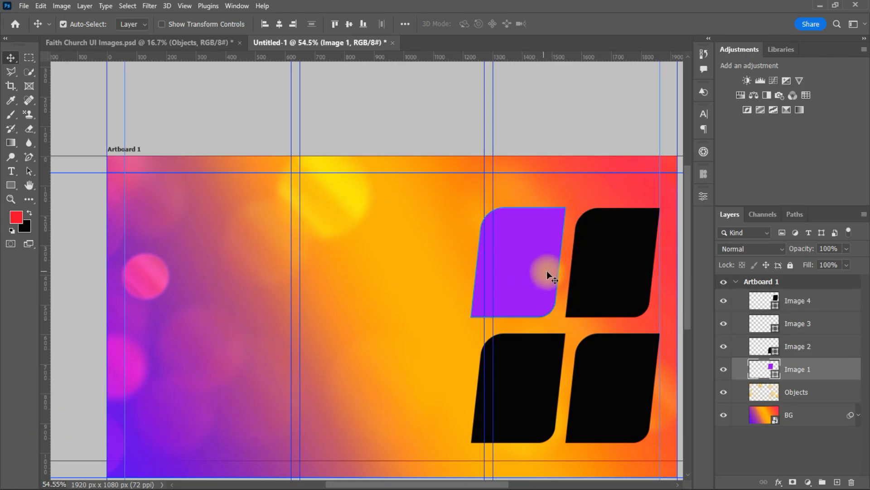
pyautogui.scroll(2, 547, 271)
pyautogui.scroll(1, 567, 268)
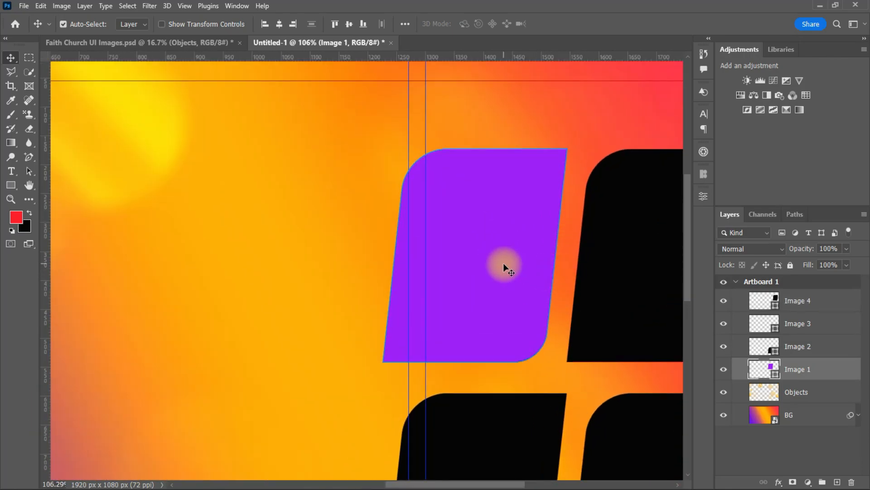
pyautogui.click(186, 43)
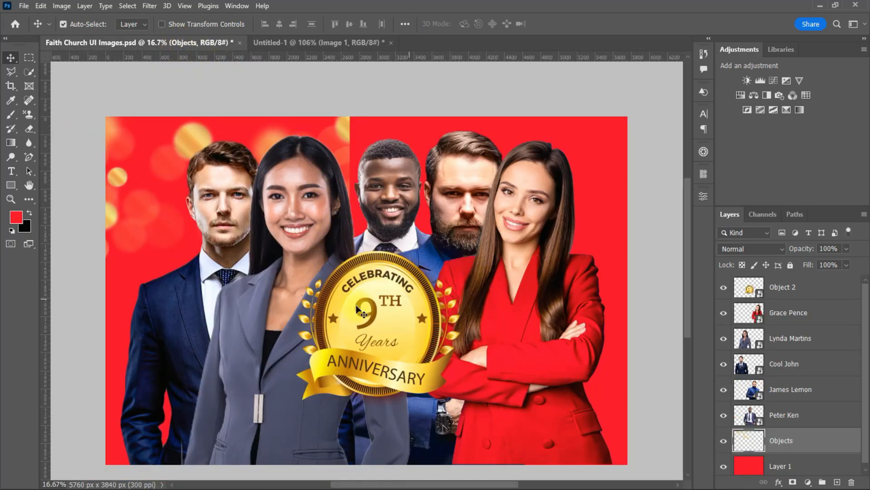
# Bring the Cool John suit photo into the banner and scale it to 114.94% over the purple shape
pyautogui.moveTo(209, 212); pyautogui.dragTo(451, 271)
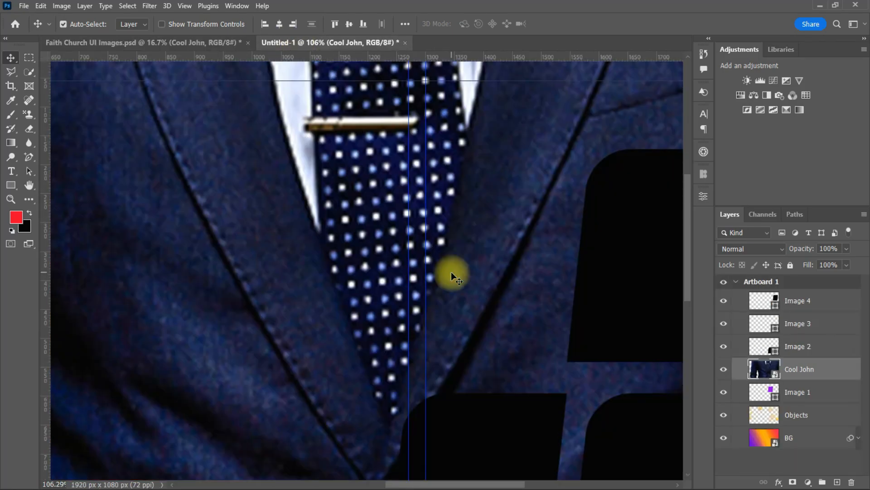
pyautogui.scroll(-4, 467, 297)
pyautogui.scroll(-4, 462, 298)
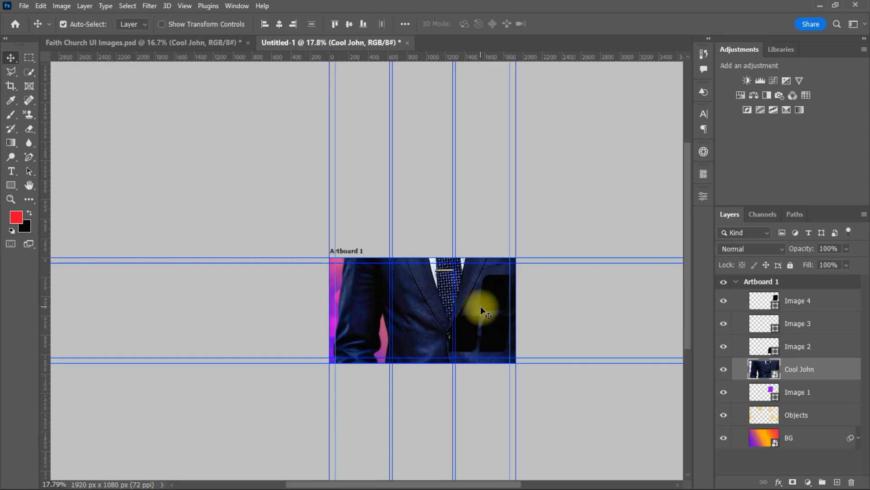
pyautogui.hotkey('ctrl', 't')
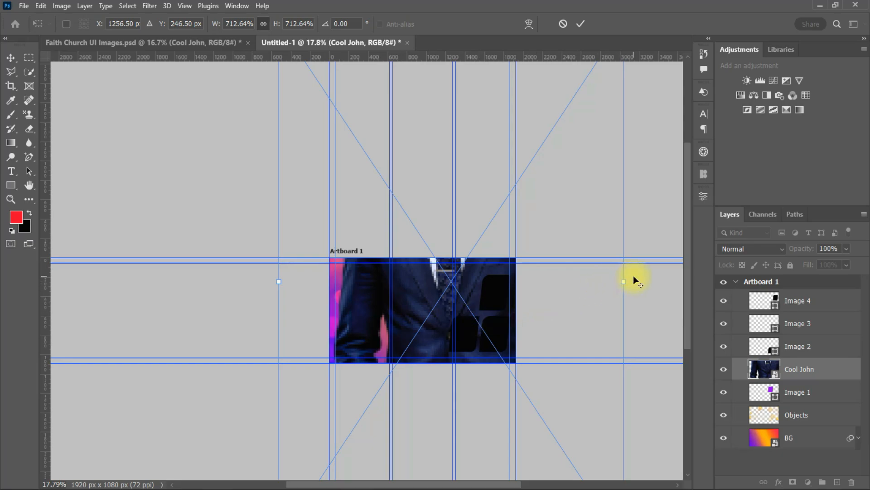
pyautogui.moveTo(627, 281); pyautogui.dragTo(480, 291)
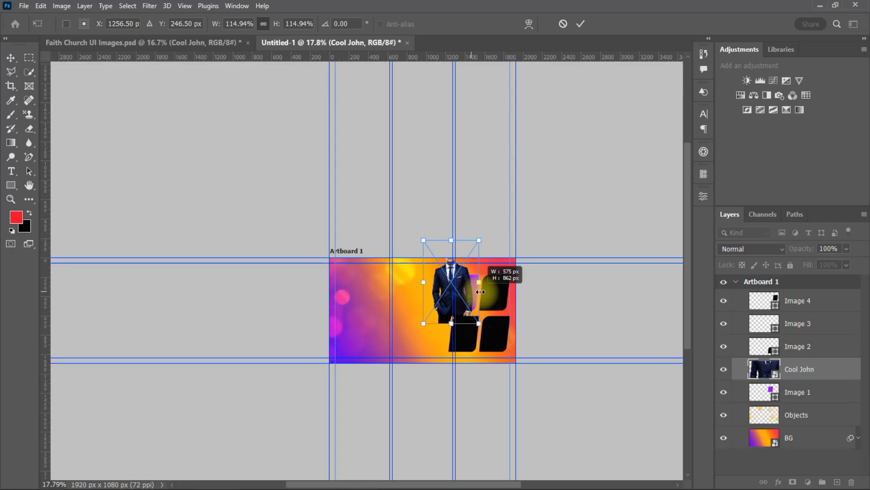
pyautogui.click(576, 25)
pyautogui.scroll(5, 458, 301)
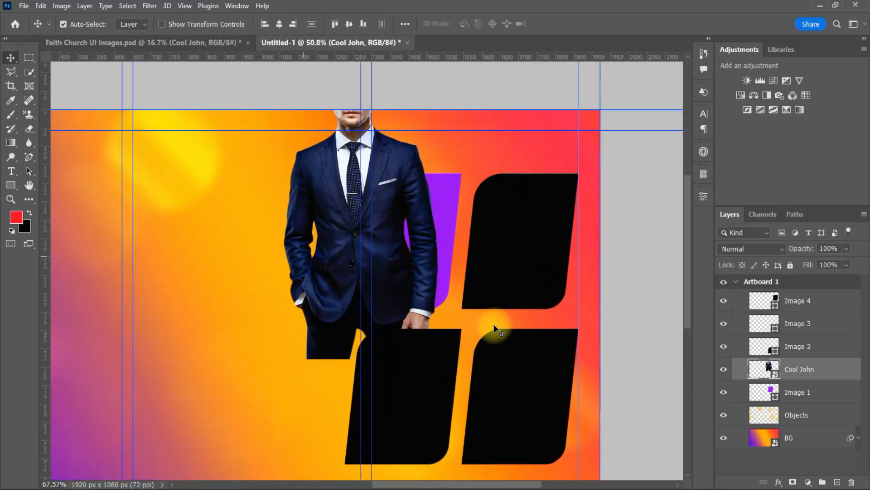
# Reposition Cool John at 88.33% with a 1.77° tilt, then clip it to Image 1
pyautogui.moveTo(379, 252); pyautogui.dragTo(432, 329)
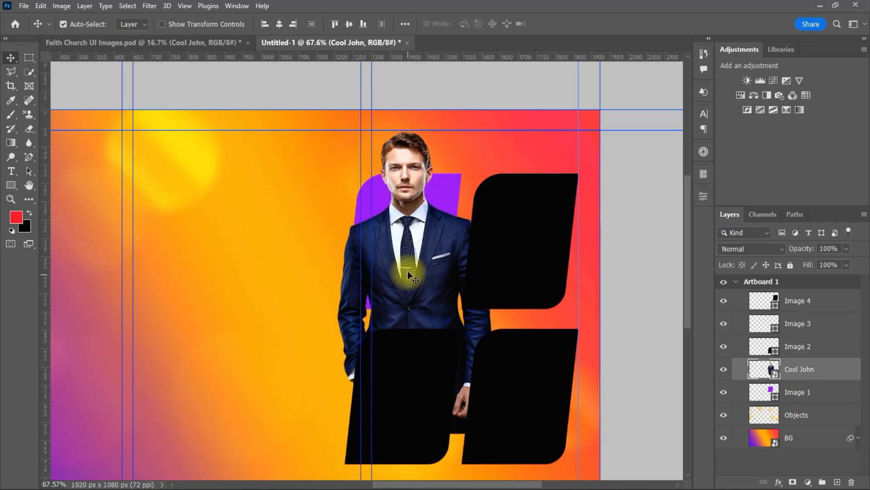
pyautogui.hotkey('ctrl', 't')
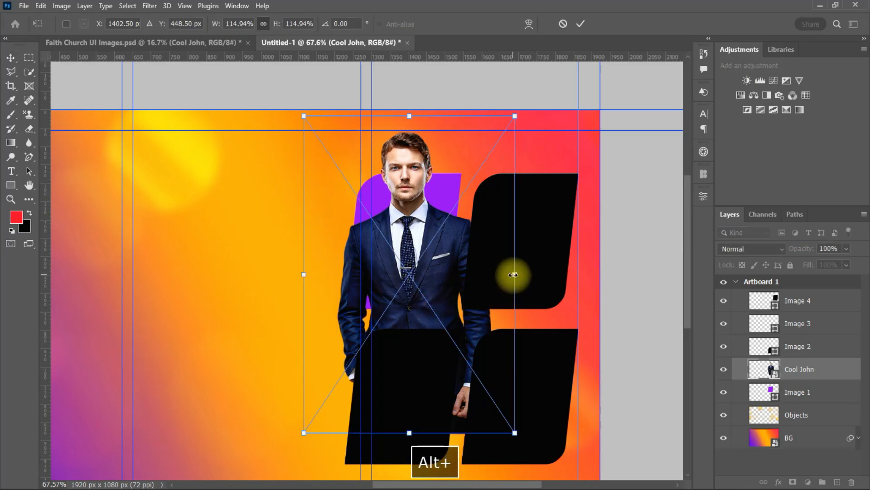
pyautogui.moveTo(512, 275); pyautogui.dragTo(445, 269)
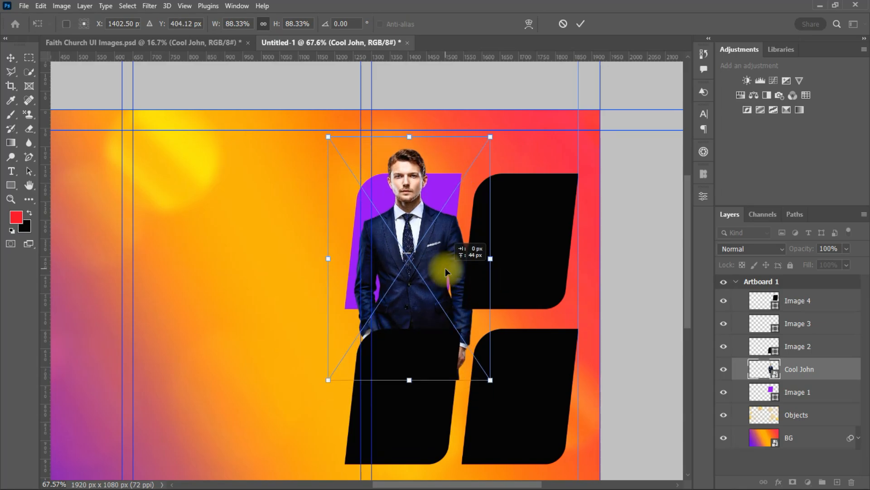
pyautogui.moveTo(439, 291); pyautogui.dragTo(433, 288)
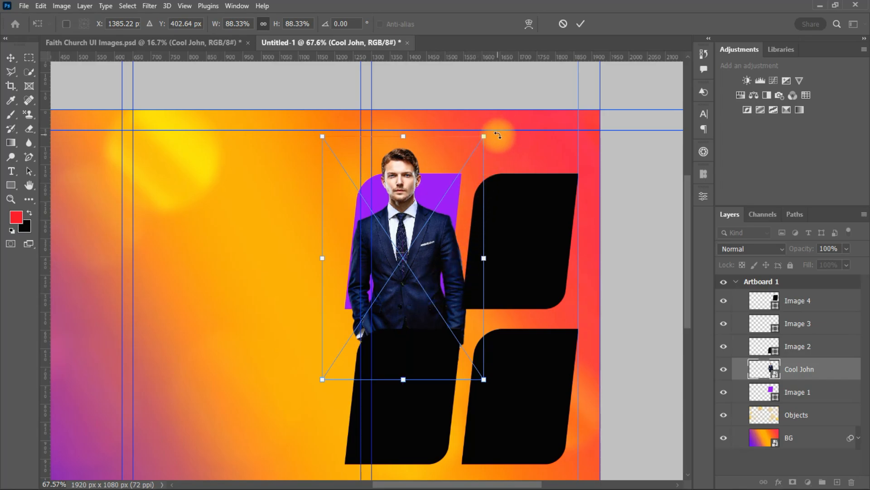
pyautogui.moveTo(497, 132); pyautogui.dragTo(549, 92)
pyautogui.click(581, 23)
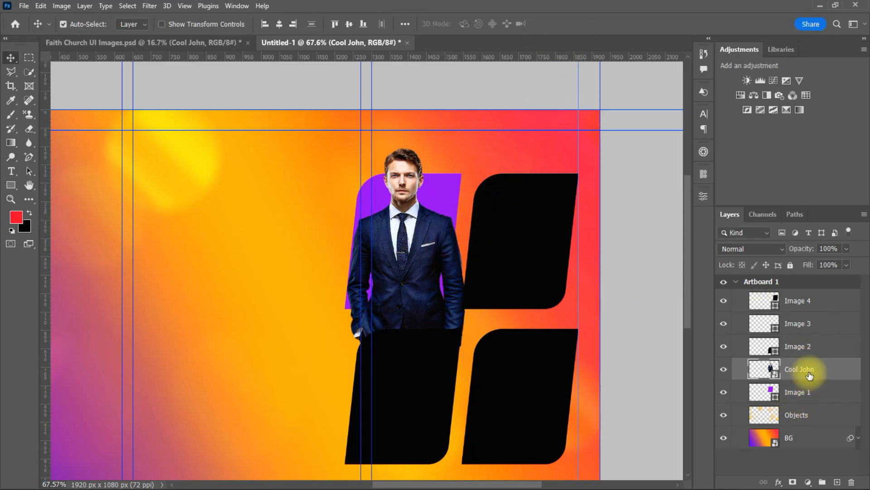
pyautogui.moveTo(828, 376); pyautogui.dragTo(811, 380)
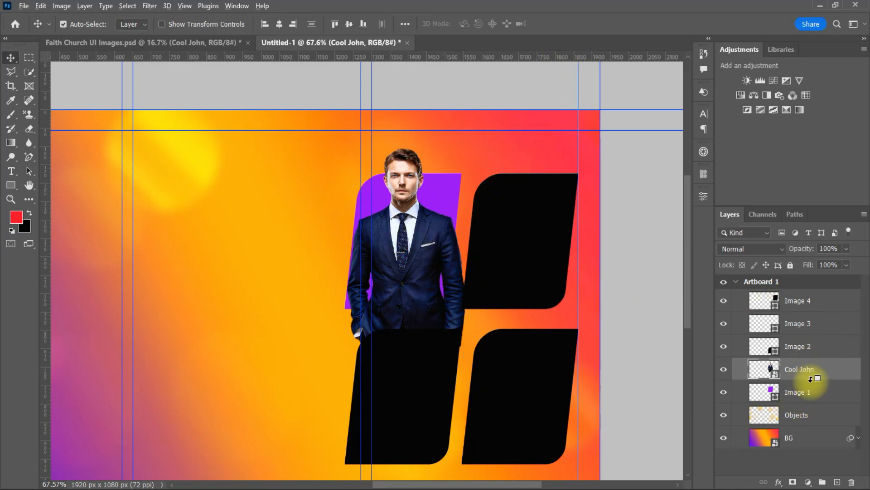
pyautogui.keyDown('alt'); pyautogui.click(811, 379); pyautogui.keyUp('alt')
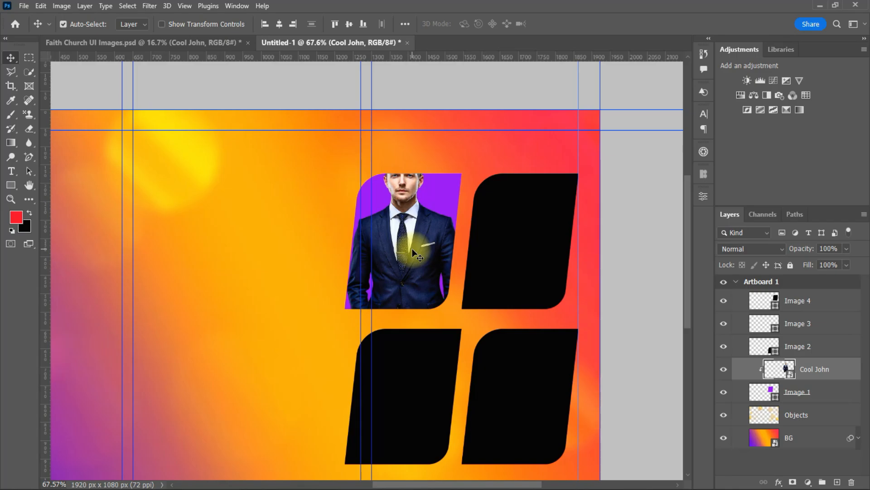
# Scale Cool John to about 87% × 90% so his face and suit fit the frame
pyautogui.hotkey('ctrl', 't')
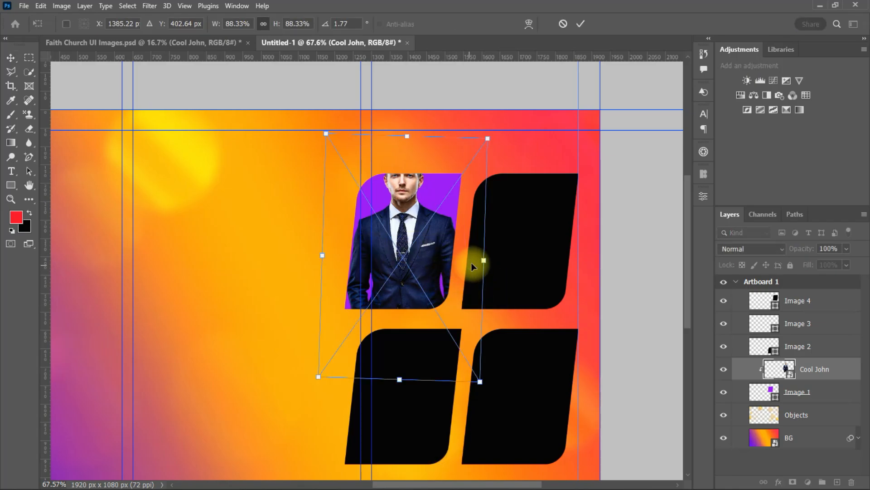
pyautogui.moveTo(484, 260)
pyautogui.mouseDown()
pyautogui.moveTo(494, 257)
pyautogui.moveTo(478, 260)
pyautogui.mouseUp()
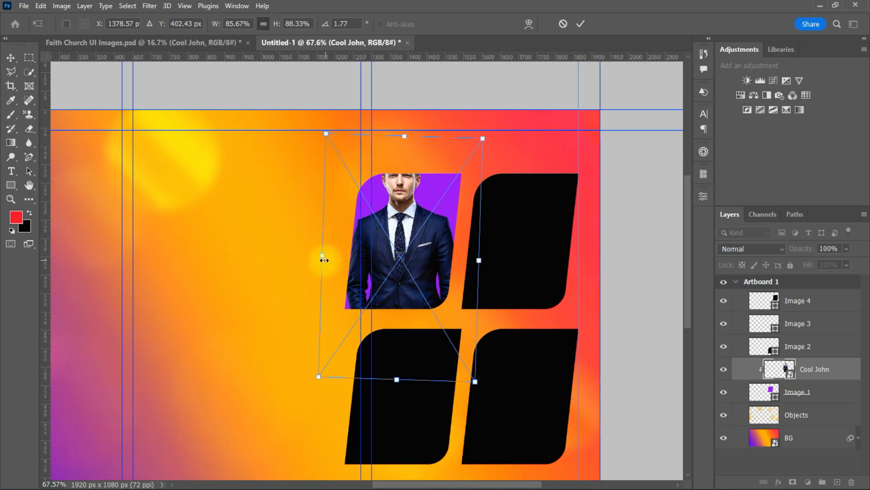
pyautogui.moveTo(322, 256); pyautogui.dragTo(312, 256)
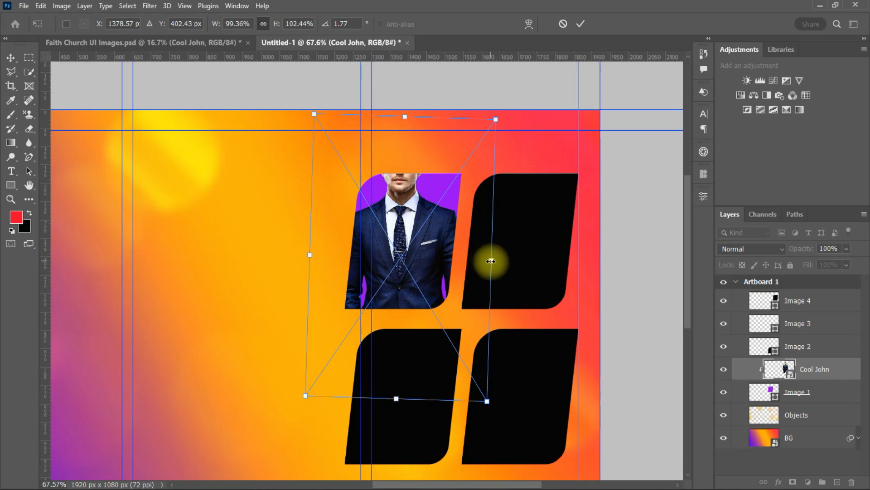
pyautogui.moveTo(491, 258)
pyautogui.mouseDown()
pyautogui.moveTo(480, 254)
pyautogui.moveTo(480, 262)
pyautogui.mouseUp()
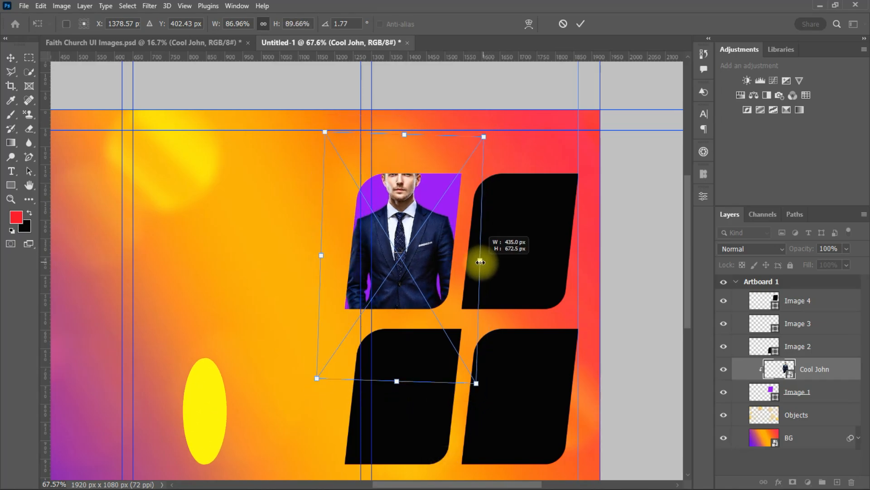
pyautogui.click(579, 23)
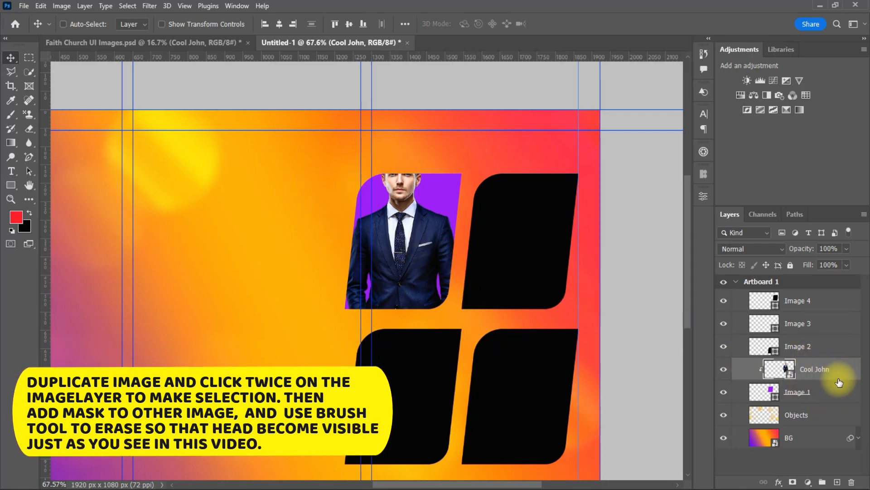
# Duplicate the man's photo layer and mask the copy to the Image 1 purple frame's shape
pyautogui.hotkey('ctrl', 'j')
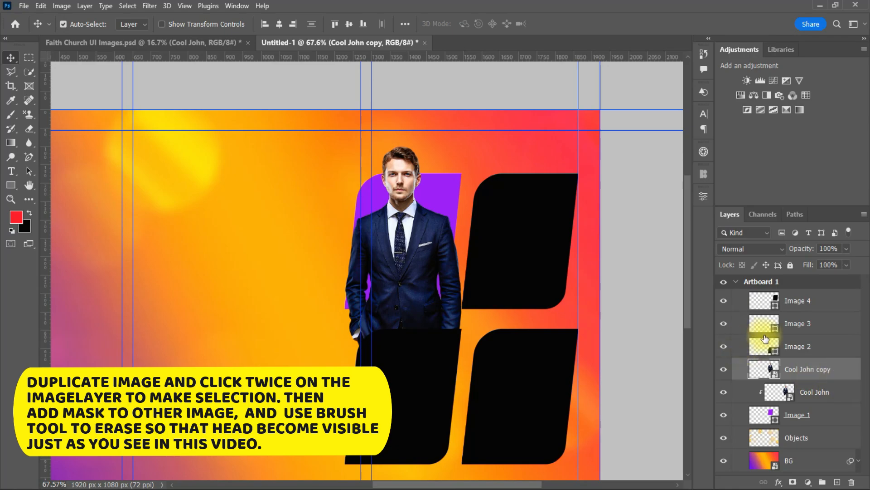
pyautogui.keyDown('ctrl'); pyautogui.click(765, 415); pyautogui.keyUp('ctrl')
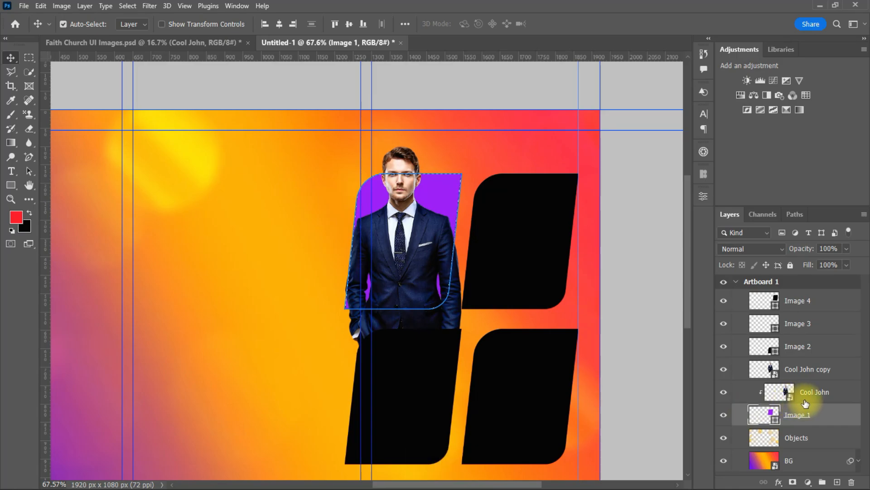
pyautogui.click(817, 378)
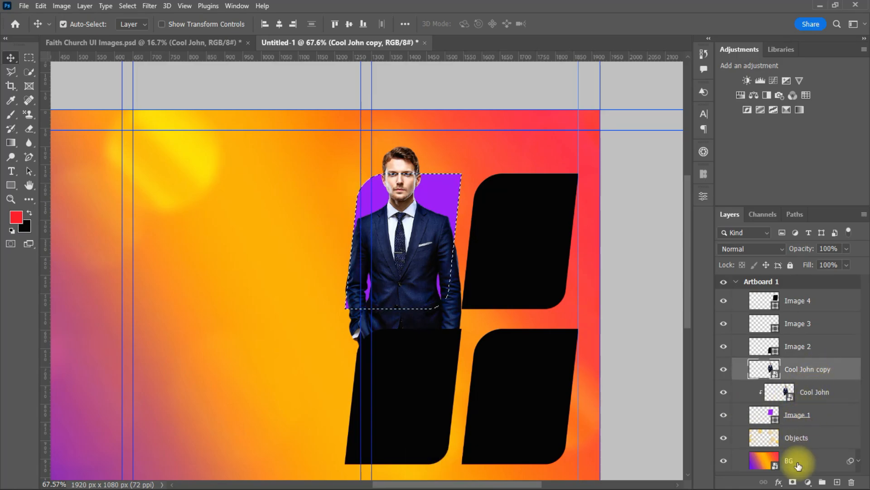
pyautogui.click(796, 481)
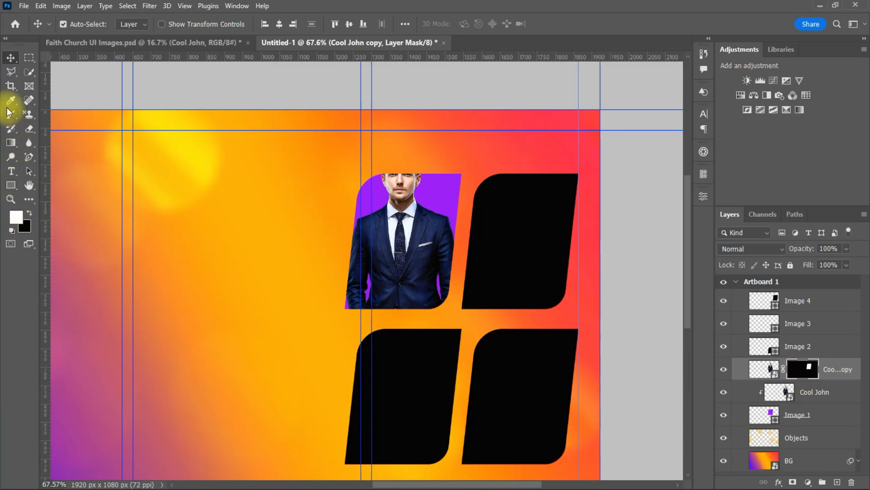
pyautogui.click(15, 120)
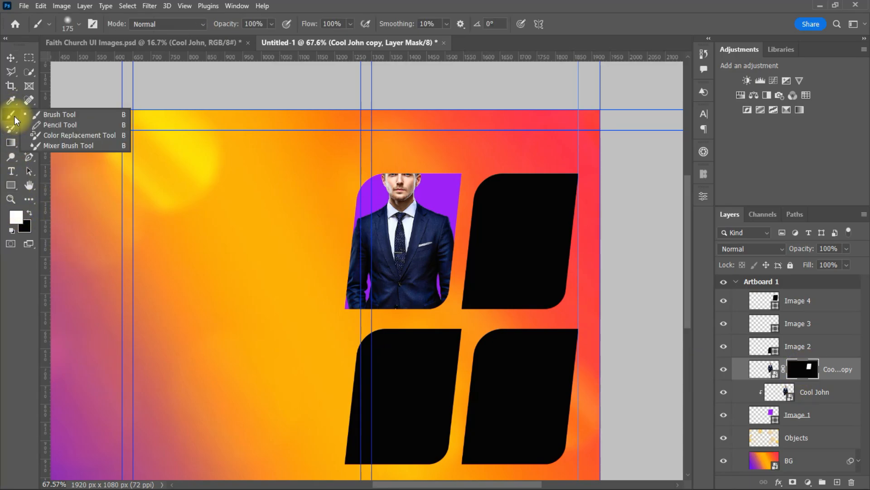
# Brush white on the copy's mask to reveal the man's head above the purple frame
pyautogui.click(59, 115)
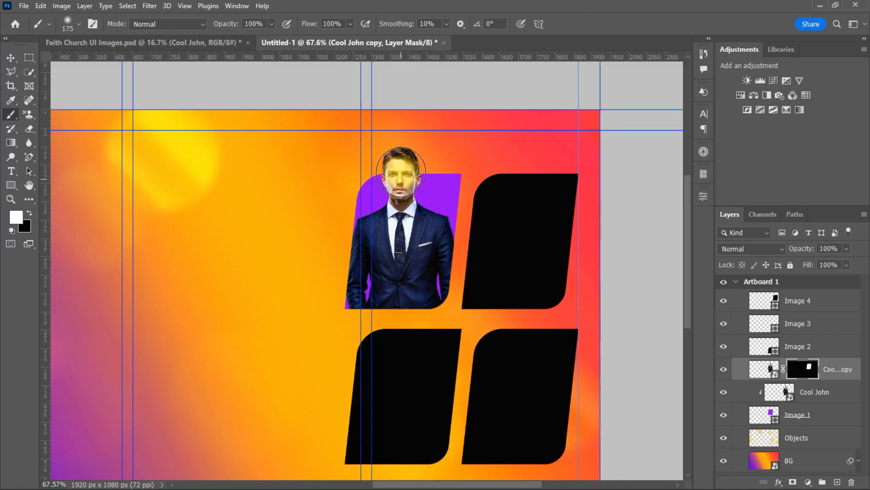
pyautogui.scroll(-3, 482, 292)
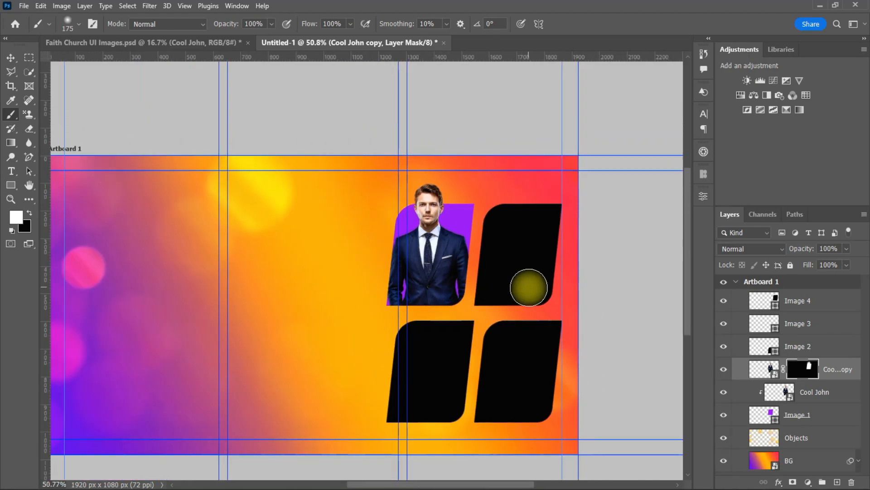
pyautogui.scroll(2, 509, 285)
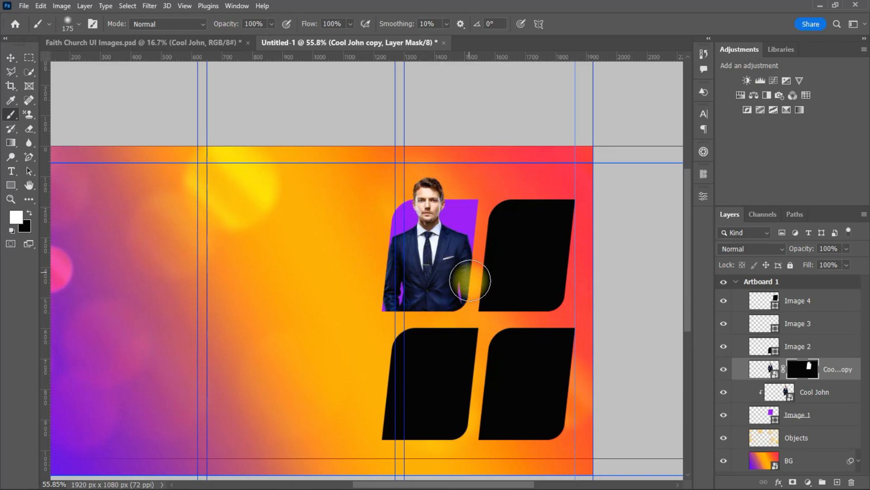
pyautogui.scroll(-1, 458, 289)
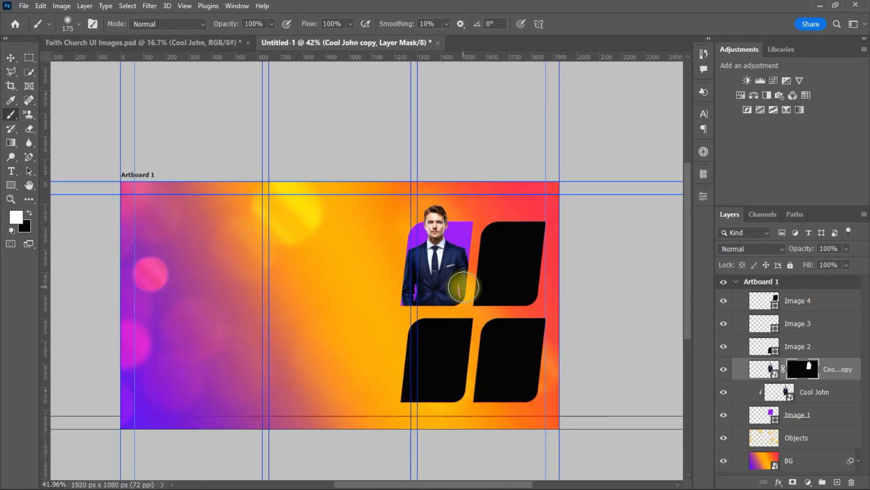
pyautogui.scroll(3, 486, 275)
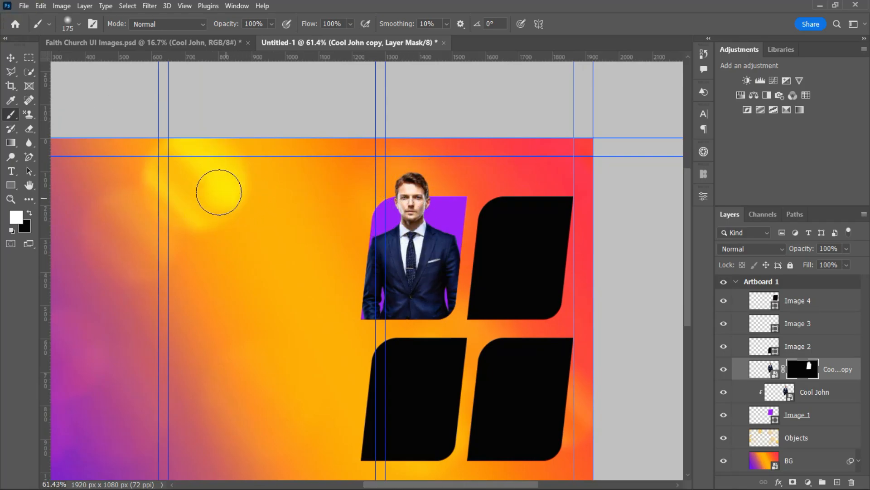
pyautogui.scroll(-2, 464, 270)
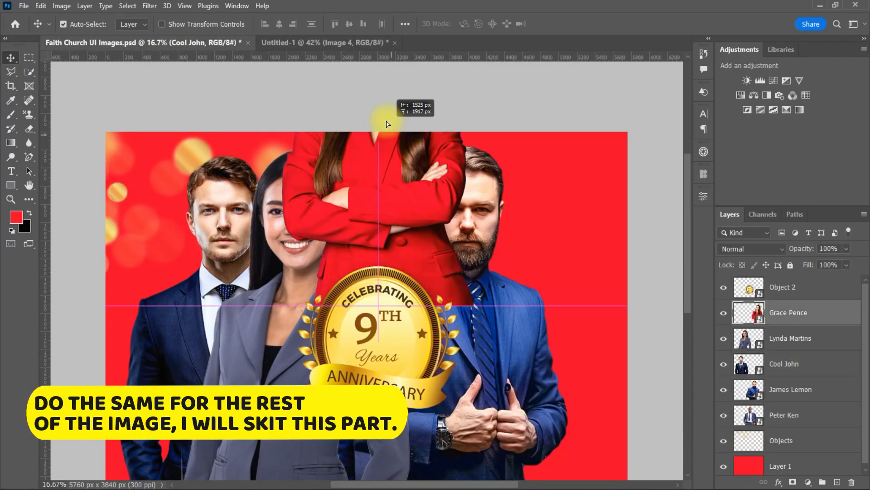
# Scale and position the woman in red's photo over the green frame
pyautogui.hotkey('ctrl', 't')
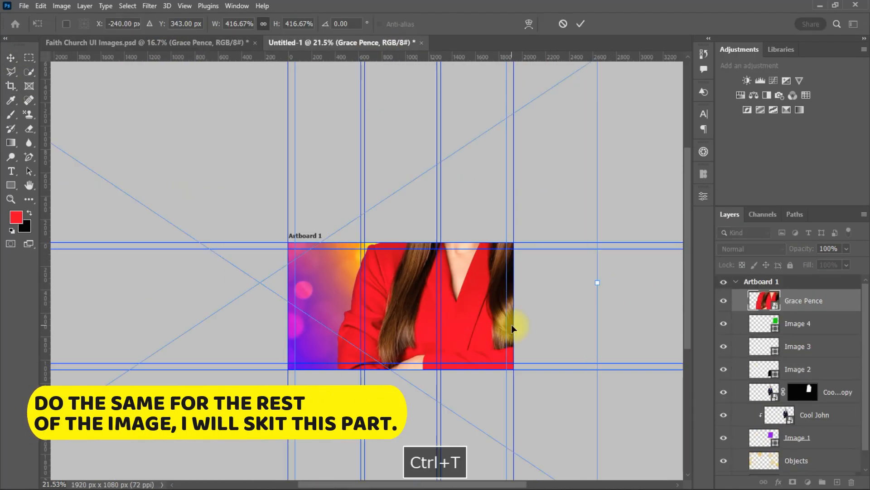
pyautogui.moveTo(515, 278); pyautogui.dragTo(477, 319)
pyautogui.click(581, 24)
pyautogui.scroll(7, 496, 277)
pyautogui.hotkey('ctrl', 't')
pyautogui.moveTo(201, 186); pyautogui.dragTo(181, 175)
pyautogui.moveTo(488, 315); pyautogui.dragTo(492, 315)
pyautogui.press('Return')
# Clip the woman in red into the green frame, then mask a copy and paint her head out
pyautogui.keyDown('alt'); pyautogui.click(813, 312); pyautogui.keyUp('alt')
pyautogui.hotkey('ctrl', 'j')
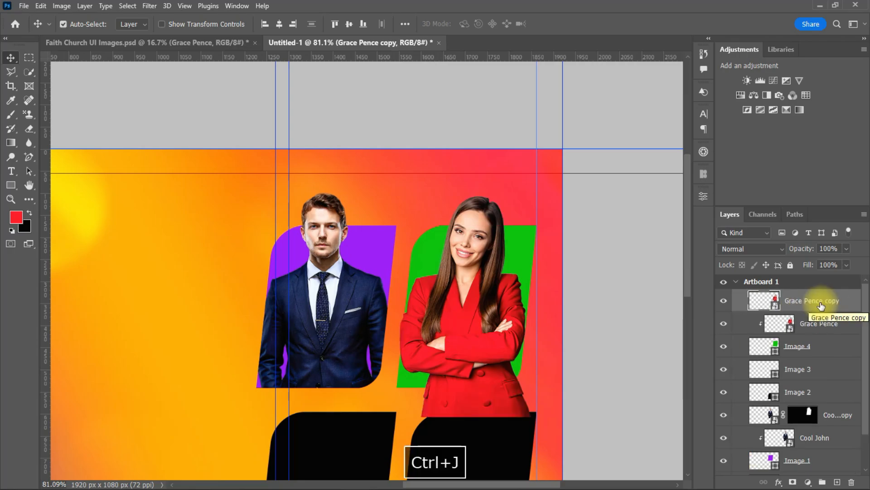
pyautogui.keyDown('ctrl'); pyautogui.click(756, 351); pyautogui.keyUp('ctrl')
pyautogui.click(816, 301)
pyautogui.click(793, 482)
pyautogui.click(11, 116)
pyautogui.moveTo(458, 214); pyautogui.dragTo(497, 213)
pyautogui.scroll(-6, 391, 274)
# Select the black frame shapes and paste in the second man's photo
pyautogui.click(11, 57)
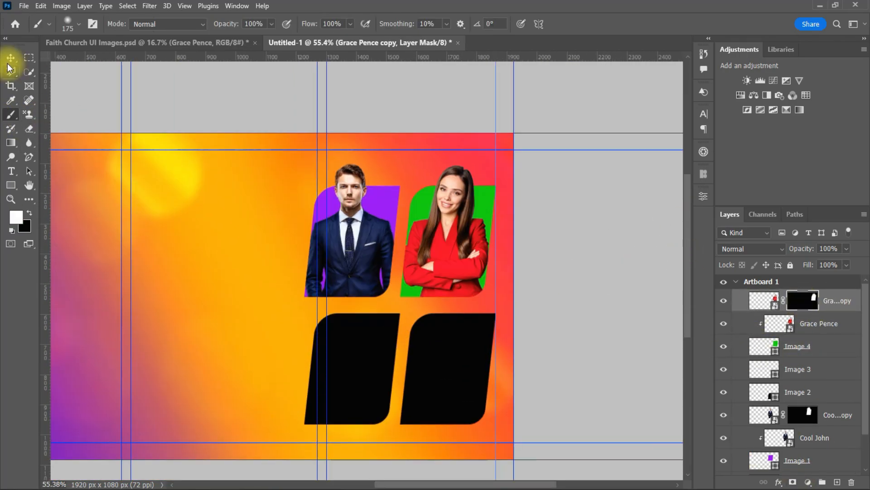
pyautogui.click(377, 375)
pyautogui.click(524, 395)
pyautogui.hotkey('ctrl', 'v')
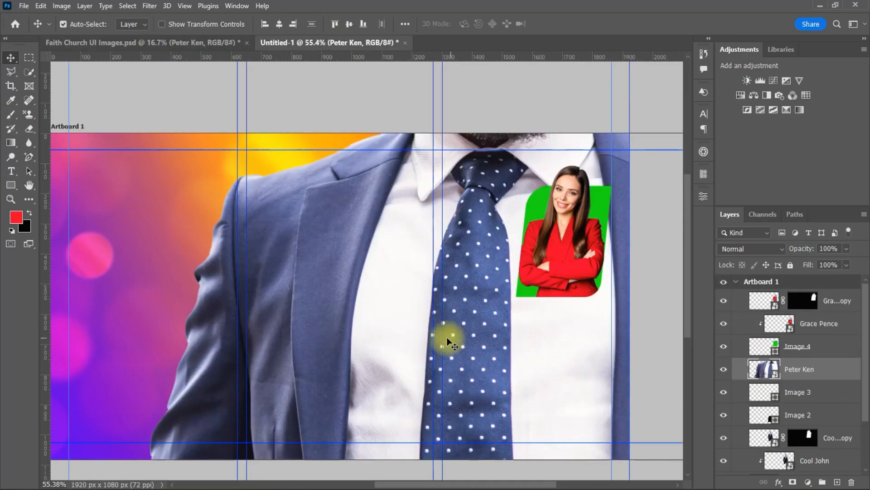
# Resize the second man's photo to about half size and place it over the bottom-right frame
pyautogui.hotkey('ctrl', 't')
pyautogui.scroll(-6, 514, 337)
pyautogui.moveTo(251, 347); pyautogui.dragTo(444, 347)
pyautogui.moveTo(492, 333); pyautogui.dragTo(557, 342)
pyautogui.scroll(11, 561, 326)
pyautogui.moveTo(451, 376); pyautogui.dragTo(489, 368)
pyautogui.scroll(-3, 489, 368)
pyautogui.moveTo(140, 223); pyautogui.dragTo(88, 223)
pyautogui.scroll(-9, 571, 395)
pyautogui.moveTo(382, 327); pyautogui.dragTo(369, 329)
pyautogui.press('Return')
# Recolour the Image 3 frame red and clip the second man into it
pyautogui.click(752, 395)
pyautogui.doubleClick(753, 395)
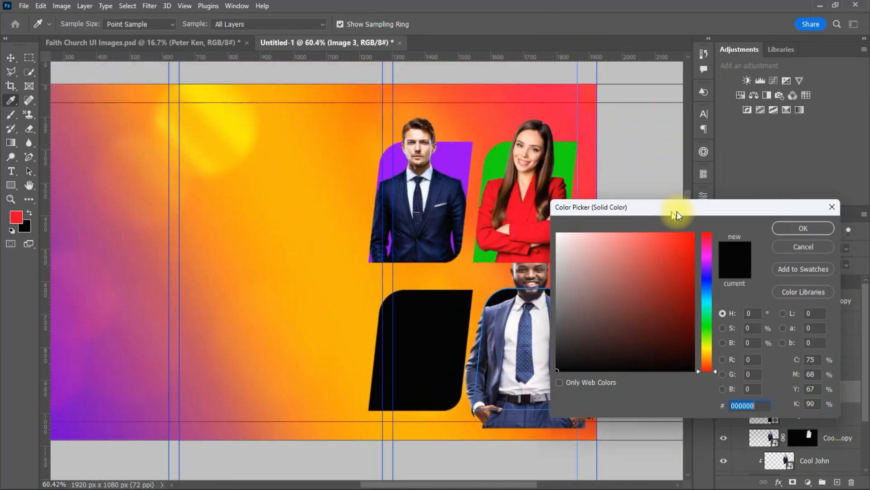
pyautogui.moveTo(676, 209); pyautogui.dragTo(749, 209)
pyautogui.click(510, 217)
pyautogui.click(851, 229)
pyautogui.hotkey('ctrl', 'z')
pyautogui.keyDown('alt'); pyautogui.click(816, 381); pyautogui.keyUp('alt')
pyautogui.moveTo(539, 359); pyautogui.dragTo(532, 360)
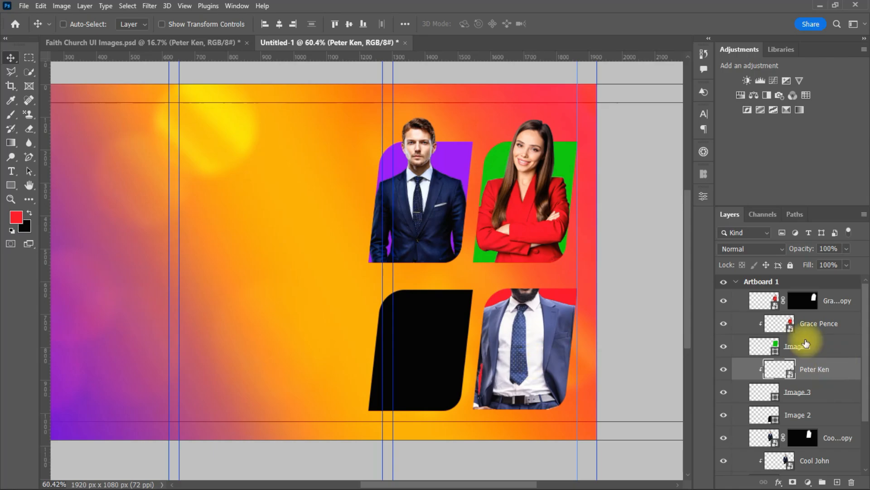
# Duplicate the second man, mask the copy to the red frame, and paint his head back
pyautogui.hotkey('ctrl', 'j')
pyautogui.keyDown('ctrl'); pyautogui.click(764, 415); pyautogui.keyUp('ctrl')
pyautogui.click(792, 481)
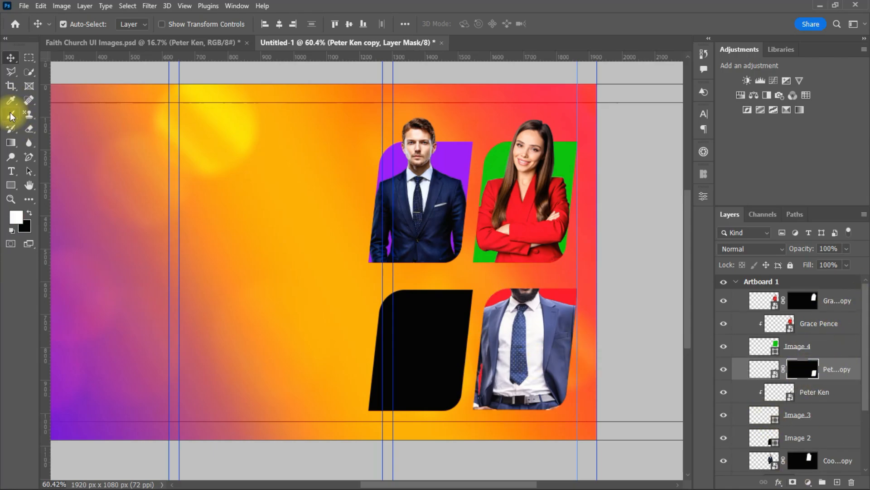
pyautogui.click(11, 114)
pyautogui.moveTo(522, 275); pyautogui.dragTo(522, 225)
pyautogui.scroll(-2, 525, 284)
# Nudge the woman in red's card up and move the second man's card with its frame down
pyautogui.click(848, 305)
pyautogui.keyDown('shift'); pyautogui.click(828, 345); pyautogui.keyUp('shift')
pyautogui.click(10, 57)
pyautogui.click(850, 374)
pyautogui.keyDown('shift'); pyautogui.click(829, 420); pyautogui.keyUp('shift')
pyautogui.moveTo(531, 323); pyautogui.dragTo(532, 332)
pyautogui.click(309, 107)
pyautogui.scroll(-3, 539, 278)
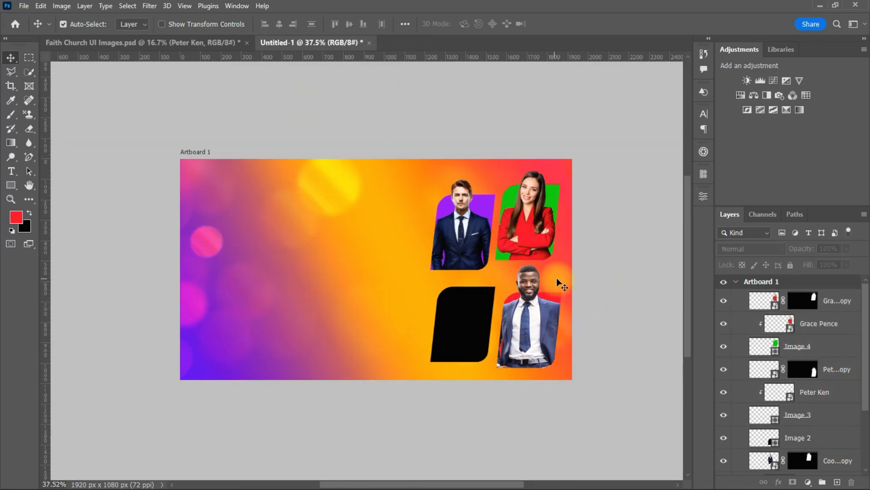
# Recolour the bottom-left Image 2 frame yellow
pyautogui.click(465, 321)
pyautogui.doubleClick(764, 402)
pyautogui.click(650, 350)
pyautogui.moveTo(619, 254); pyautogui.dragTo(638, 232)
pyautogui.click(747, 228)
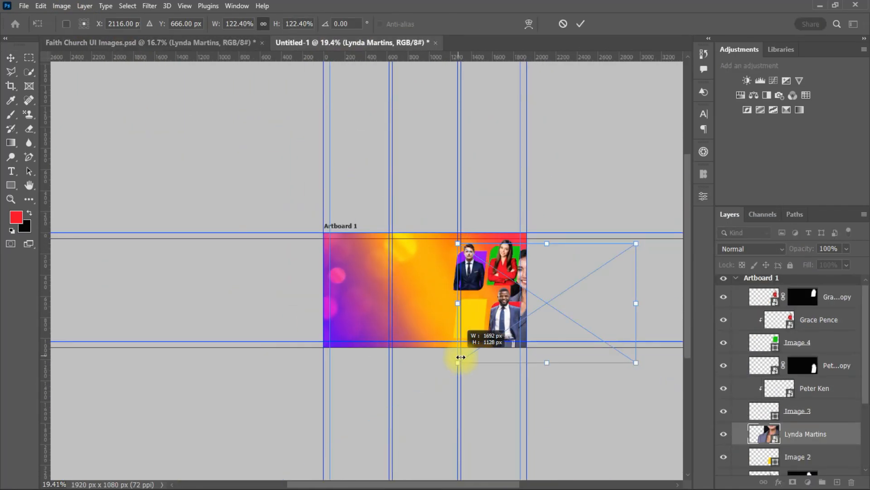
# Shrink the woman in grey's photo onto the yellow frame and clip it there
pyautogui.moveTo(461, 357); pyautogui.dragTo(509, 329)
pyautogui.moveTo(518, 313); pyautogui.dragTo(438, 314)
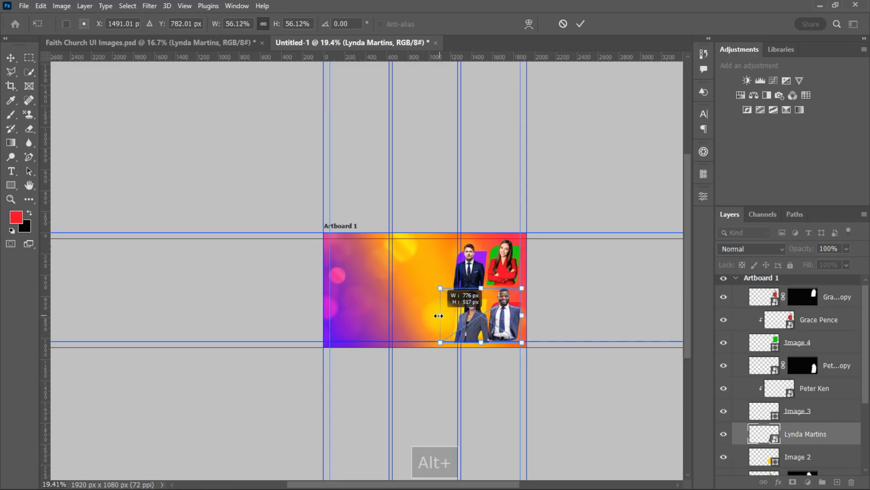
pyautogui.press('Return')
pyautogui.scroll(10, 475, 273)
pyautogui.moveTo(484, 383)
pyautogui.mouseDown()
pyautogui.moveTo(497, 361)
pyautogui.moveTo(498, 380)
pyautogui.mouseUp()
pyautogui.click(503, 362)
pyautogui.click(473, 374)
pyautogui.scroll(1, 521, 335)
pyautogui.press('Up')
pyautogui.moveTo(865, 381); pyautogui.dragTo(865, 427)
# Duplicate the woman in grey and mask the copy to the yellow frame's shape
pyautogui.keyDown('alt'); pyautogui.click(838, 367); pyautogui.keyUp('alt')
pyautogui.hotkey('ctrl', 'j')
pyautogui.keyDown('ctrl'); pyautogui.click(765, 402); pyautogui.keyUp('ctrl')
pyautogui.click(827, 357)
pyautogui.click(793, 482)
pyautogui.press('b')
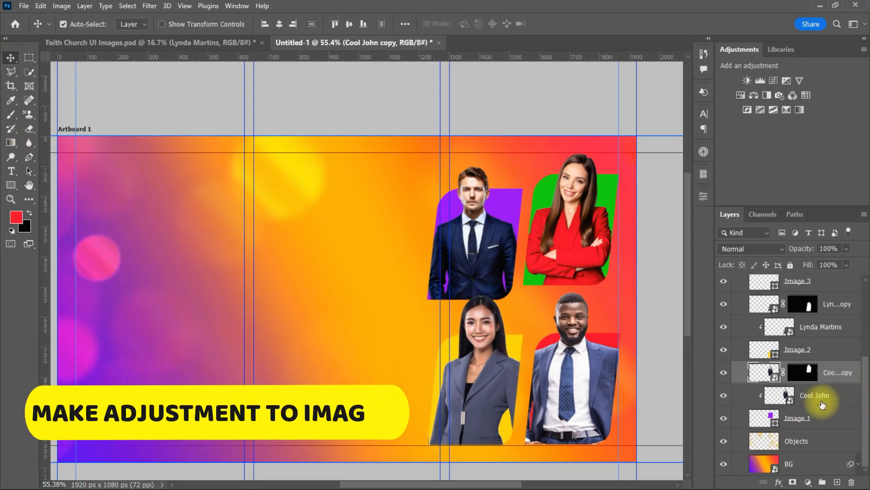
pyautogui.keyDown('shift'); pyautogui.click(822, 403); pyautogui.keyUp('shift')
# Enlarge the first man's photo slightly and delete his old masked duplicate
pyautogui.hotkey('ctrl', 't')
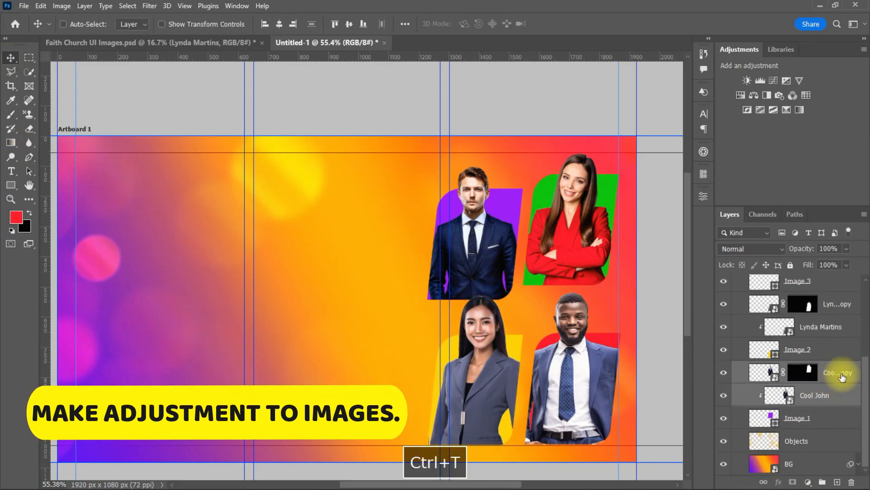
pyautogui.moveTo(527, 262); pyautogui.dragTo(533, 268)
pyautogui.press('Return')
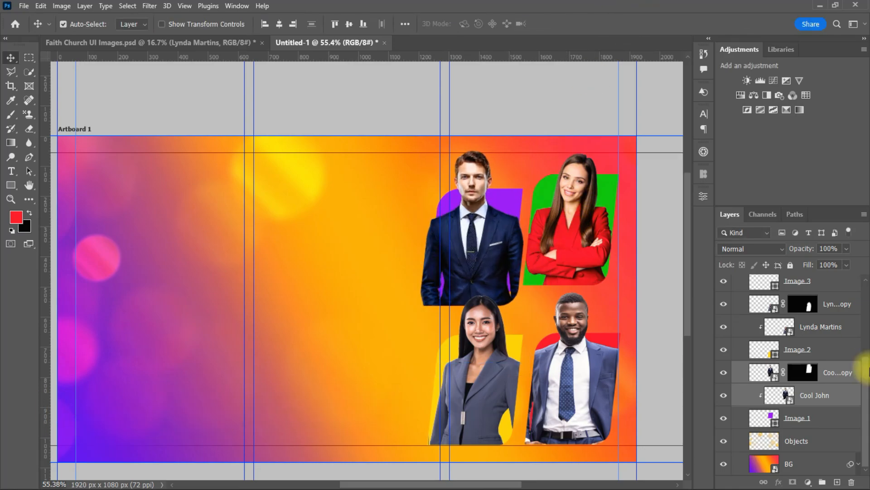
pyautogui.click(759, 375)
pyautogui.rightClick(855, 376)
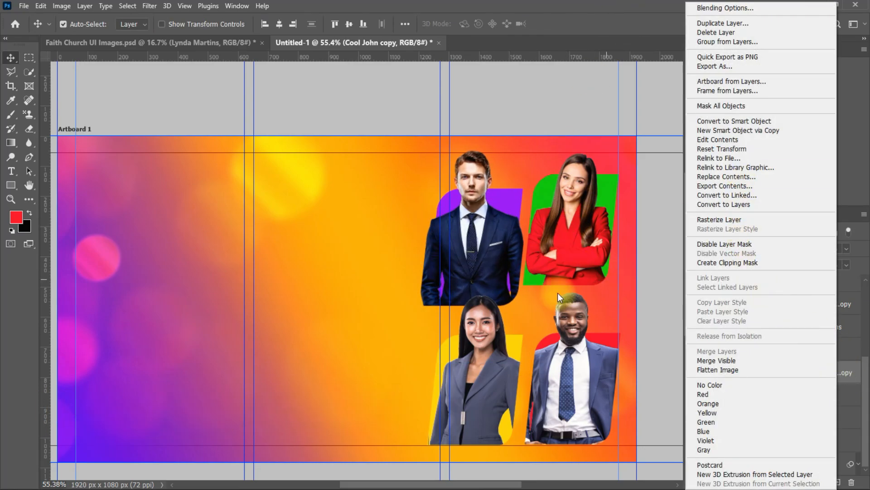
pyautogui.click(559, 293)
pyautogui.moveTo(853, 377); pyautogui.dragTo(851, 482)
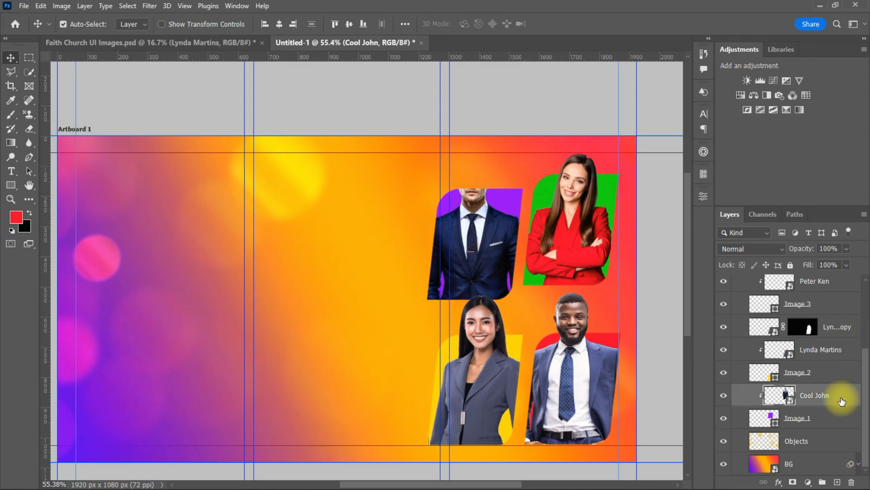
# Nudge the man and his purple frame up, discarding a trial duplicate layer
pyautogui.keyDown('shift'); pyautogui.click(825, 417); pyautogui.keyUp('shift')
pyautogui.hotkey('shift', 'Up')
pyautogui.hotkey('shift', 'Up')
pyautogui.hotkey('shift', 'Up')
pyautogui.hotkey('shift', 'Up')
pyautogui.hotkey('shift', 'Up')
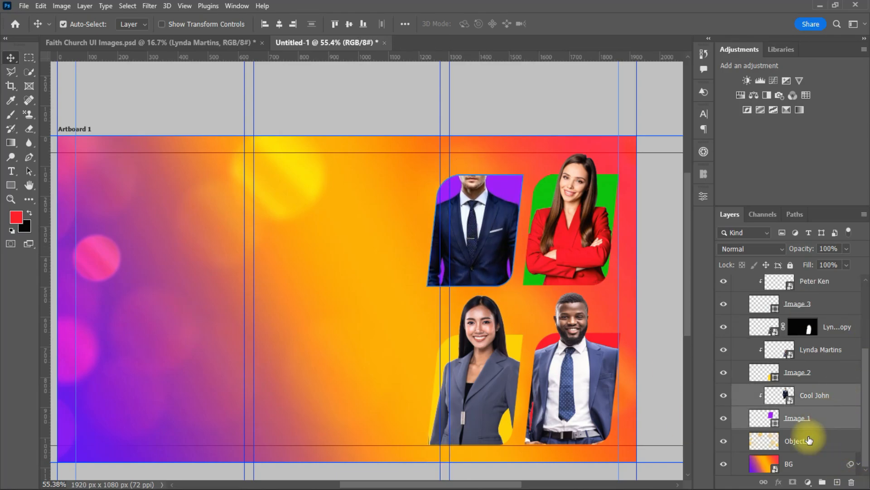
pyautogui.click(835, 396)
pyautogui.hotkey('ctrl', 'j')
pyautogui.click(829, 416)
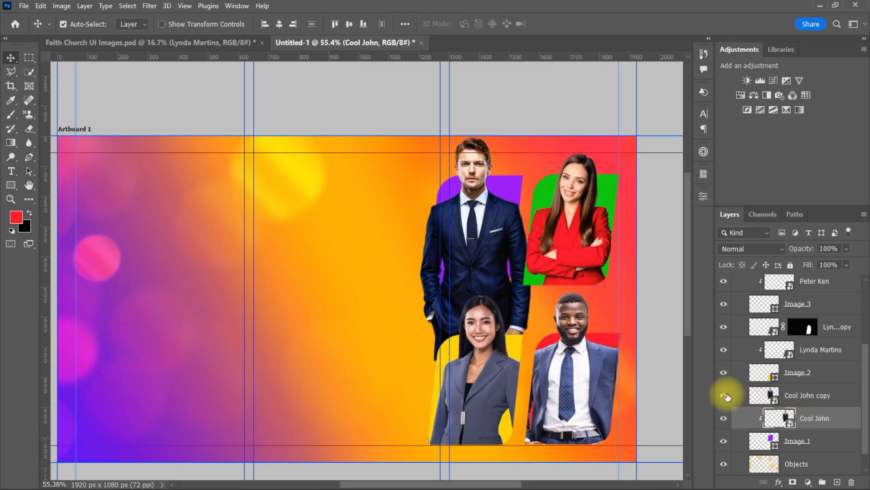
pyautogui.click(725, 395)
pyautogui.hotkey('shift', 'Down')
pyautogui.hotkey('shift', 'Down')
pyautogui.hotkey('shift', 'Down')
pyautogui.moveTo(823, 397); pyautogui.dragTo(851, 482)
pyautogui.hotkey('ctrl', 'j')
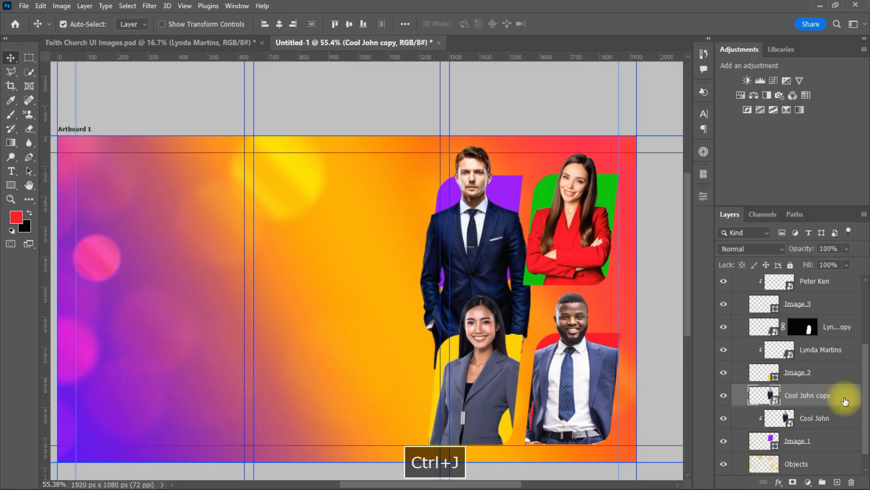
# Add a horizontal guide, delete the extra copy, and re-clip the man into the purple frame
pyautogui.moveTo(175, 58); pyautogui.dragTo(194, 153)
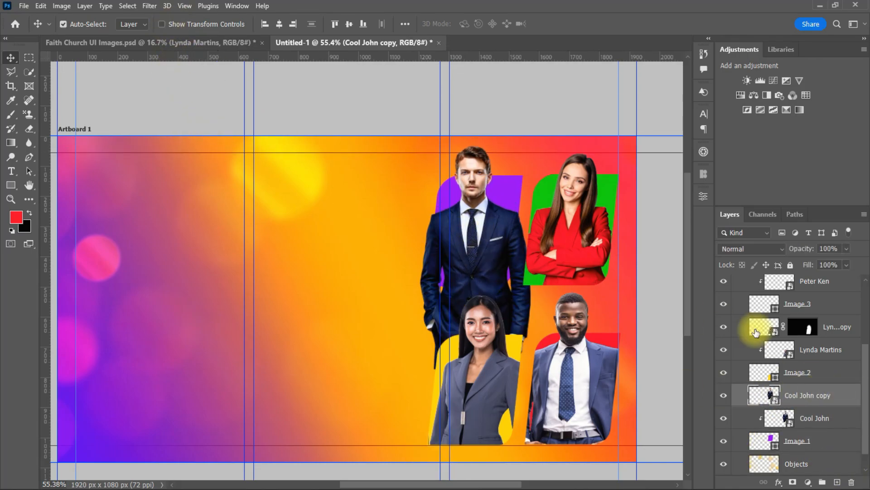
pyautogui.click(811, 419)
pyautogui.click(504, 249)
pyautogui.click(853, 482)
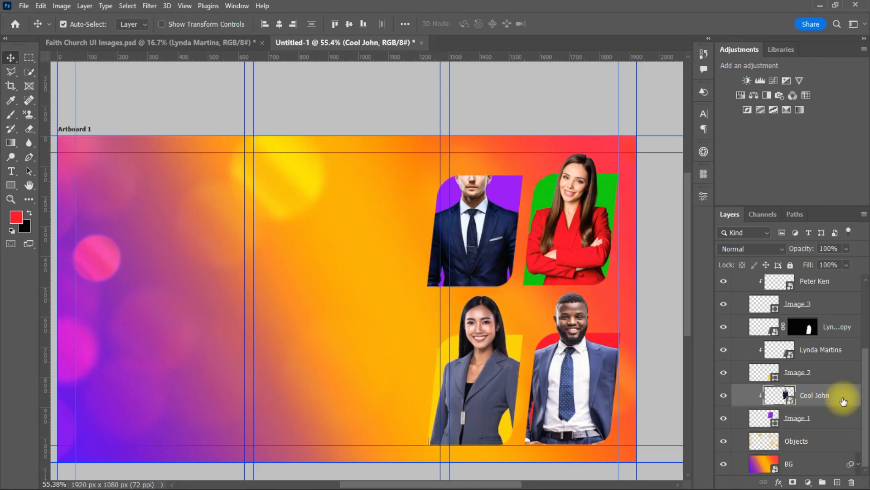
pyautogui.keyDown('alt'); pyautogui.click(842, 402); pyautogui.keyUp('alt')
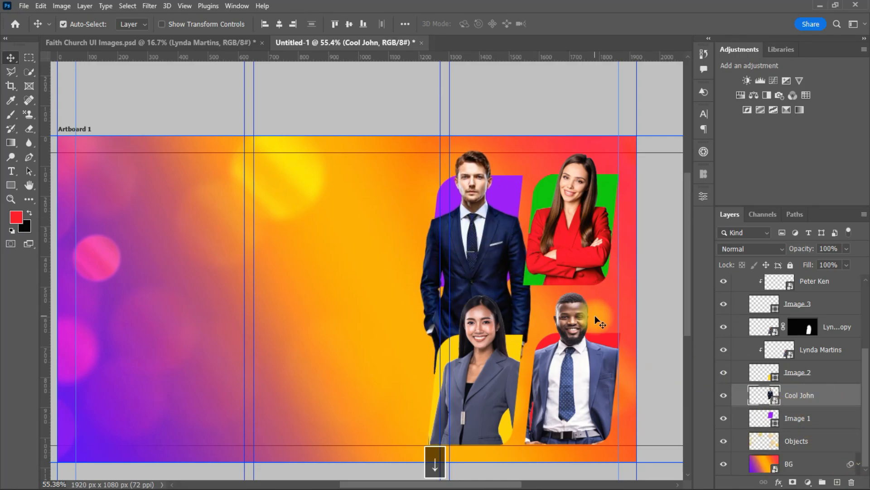
pyautogui.keyDown('alt'); pyautogui.click(821, 405); pyautogui.keyUp('alt')
# Mask a fresh copy of the man to the purple frame and paint his head and hair above it
pyautogui.hotkey('ctrl', 'j')
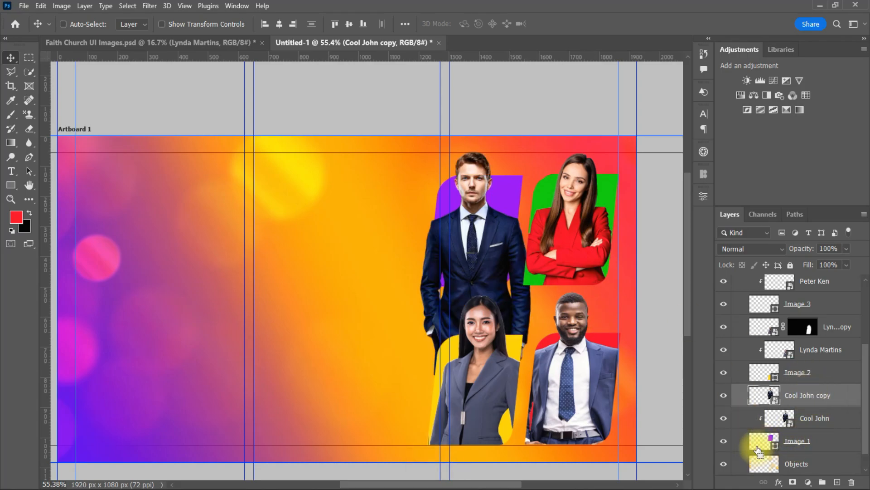
pyautogui.keyDown('ctrl'); pyautogui.click(758, 449); pyautogui.keyUp('ctrl')
pyautogui.click(793, 481)
pyautogui.press('b')
pyautogui.moveTo(474, 170); pyautogui.dragTo(479, 165)
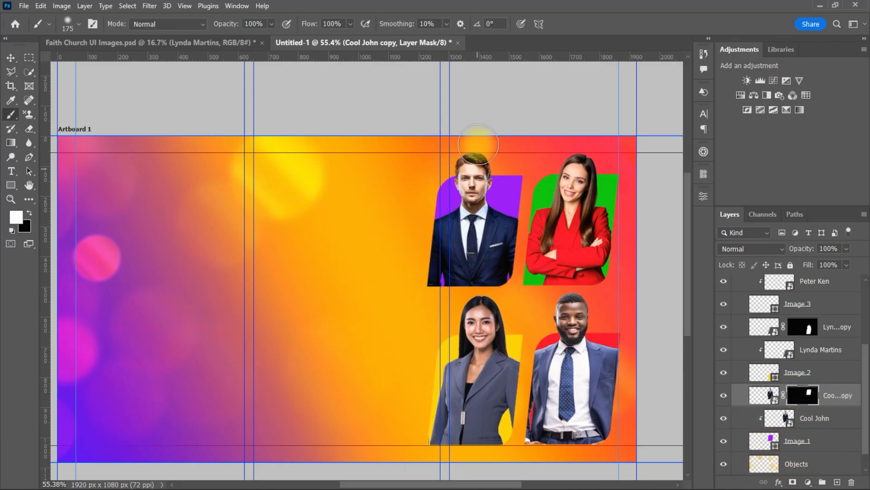
pyautogui.press('v')
pyautogui.scroll(-2, 331, 252)
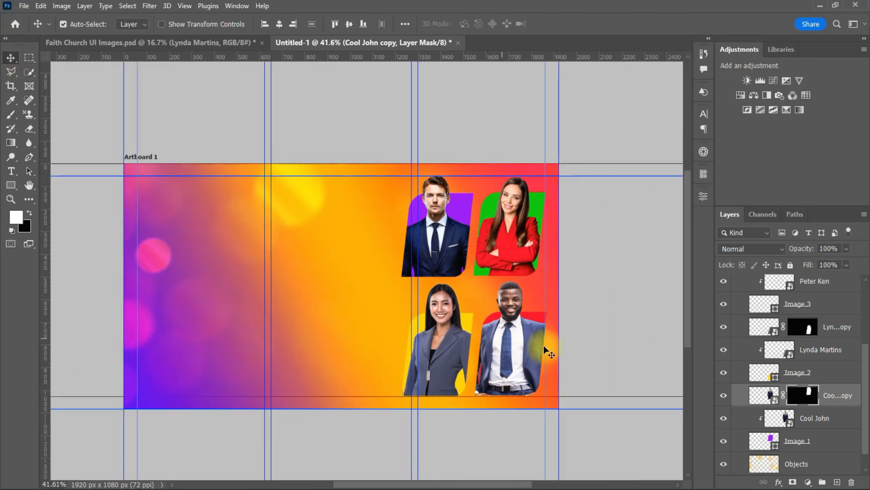
# Nudge the woman in grey and her yellow frame one step right
pyautogui.click(839, 326)
pyautogui.keyDown('shift'); pyautogui.click(829, 376); pyautogui.keyUp('shift')
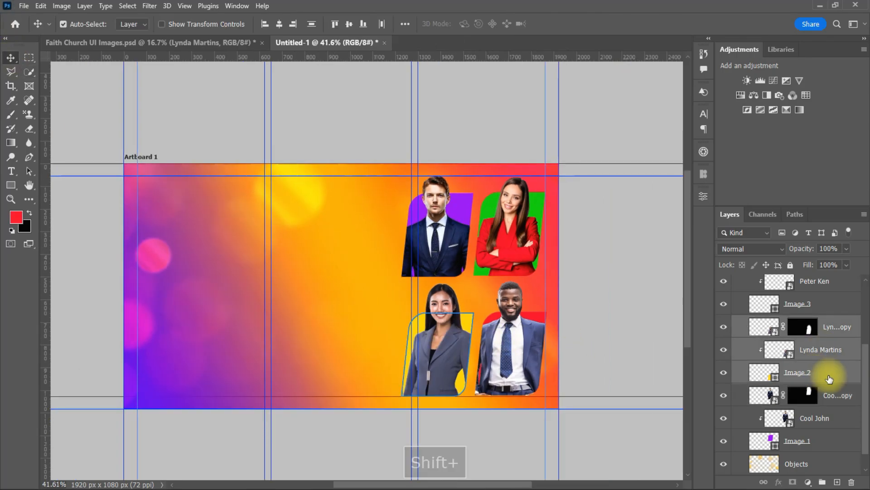
pyautogui.press('Right')
pyautogui.press('Right')
pyautogui.press('Right')
pyautogui.press('Right')
pyautogui.press('Right')
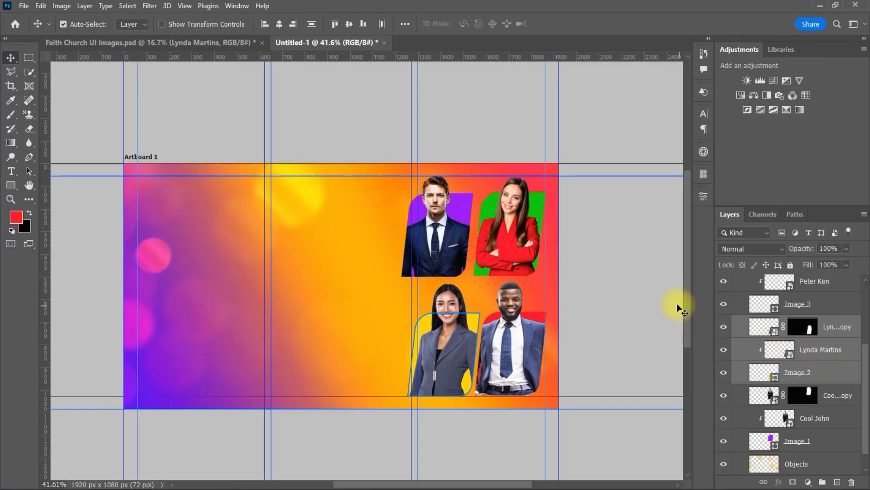
pyautogui.click(603, 282)
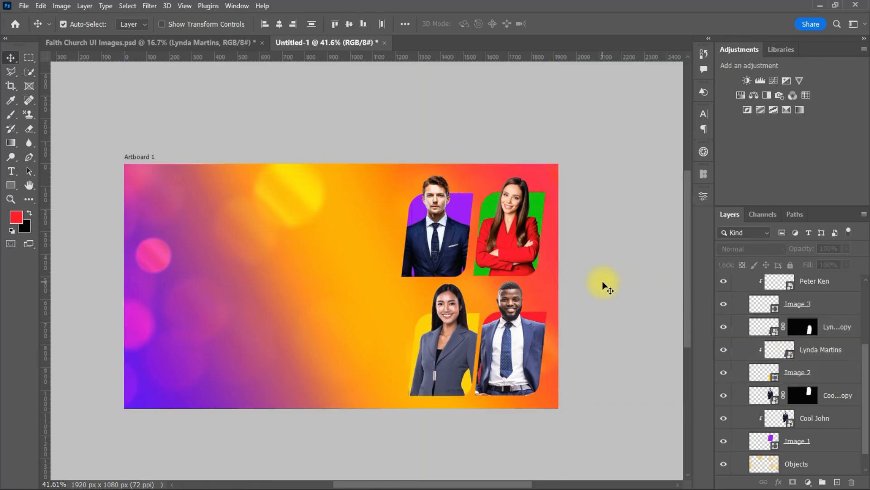
# Nudge the man and his purple frame slightly right
pyautogui.click(438, 234)
pyautogui.scroll(-1, 862, 395)
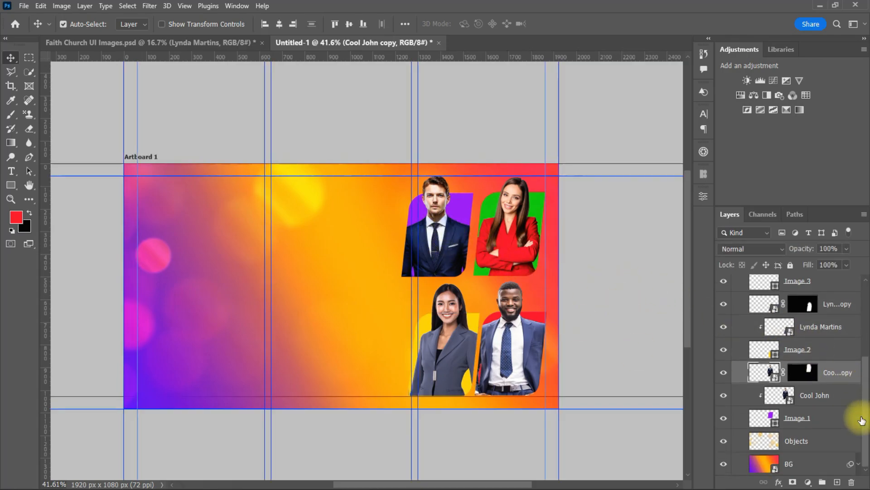
pyautogui.keyDown('shift'); pyautogui.click(823, 418); pyautogui.keyUp('shift')
pyautogui.hotkey('shift', 'Right')
pyautogui.hotkey('shift', 'Right')
pyautogui.hotkey('shift', 'Right')
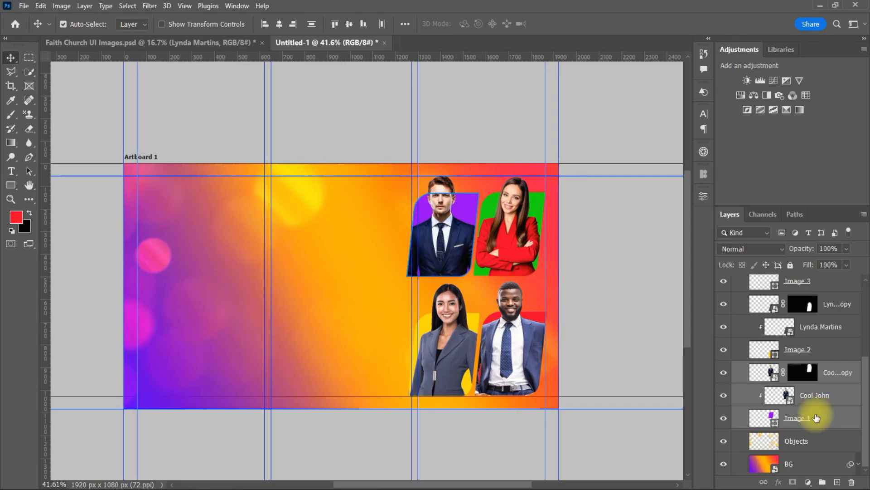
pyautogui.press('Right')
pyautogui.hotkey('shift', 'Left')
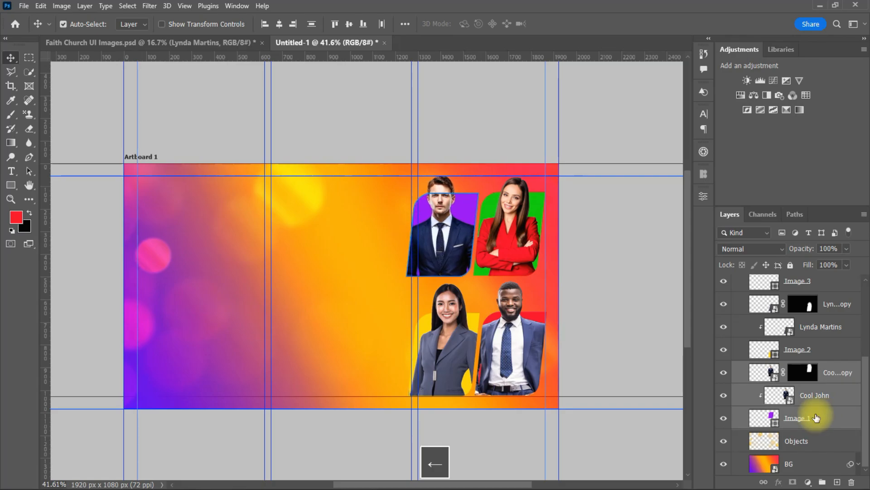
pyautogui.click(633, 260)
# Open the Image 3 frame's colour settings to check its colour against the photos
pyautogui.scroll(4, 598, 253)
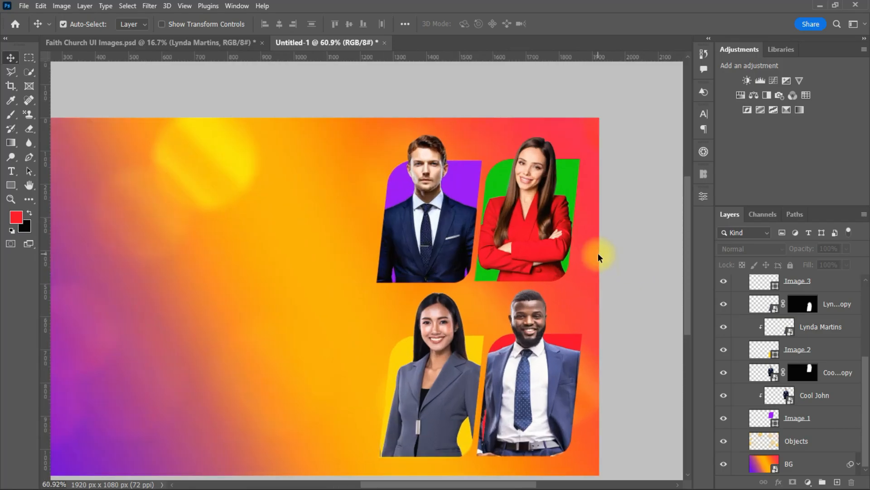
pyautogui.click(565, 339)
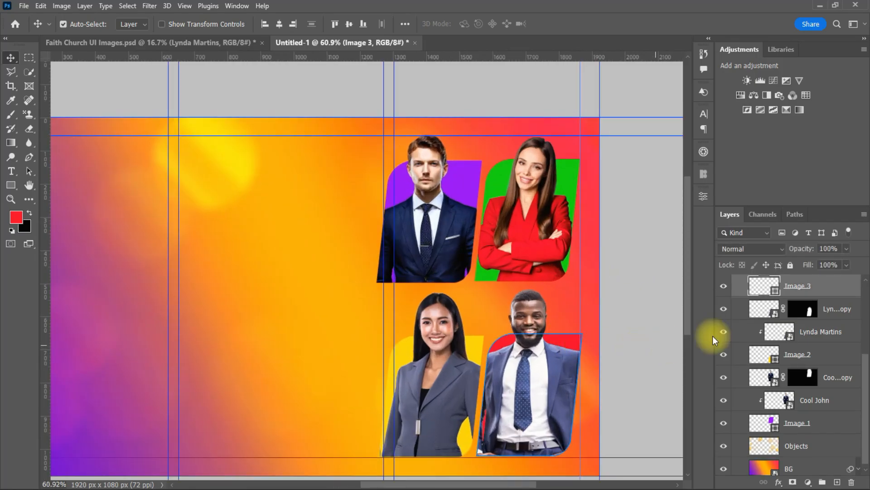
pyautogui.doubleClick(749, 289)
pyautogui.moveTo(632, 216); pyautogui.dragTo(745, 221)
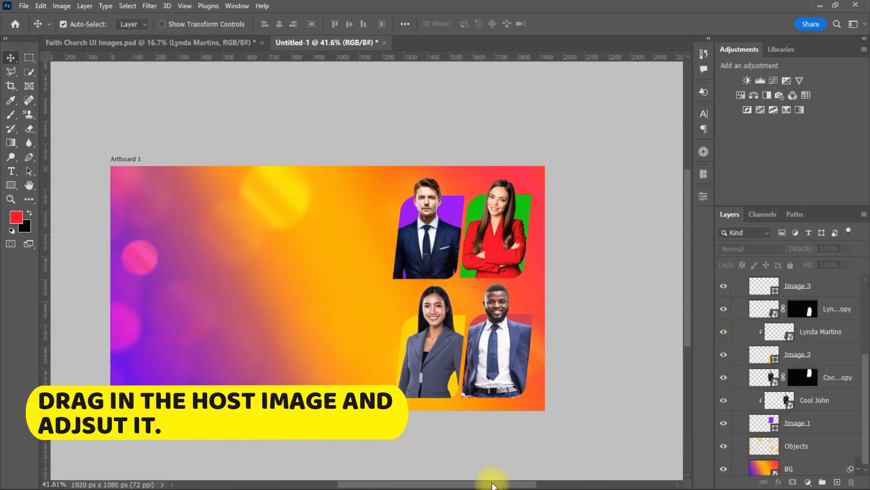
# Bring the bearded host's photo from the Faith Church document into the banner and shrink it
pyautogui.moveTo(492, 483); pyautogui.dragTo(461, 483)
pyautogui.click(462, 342)
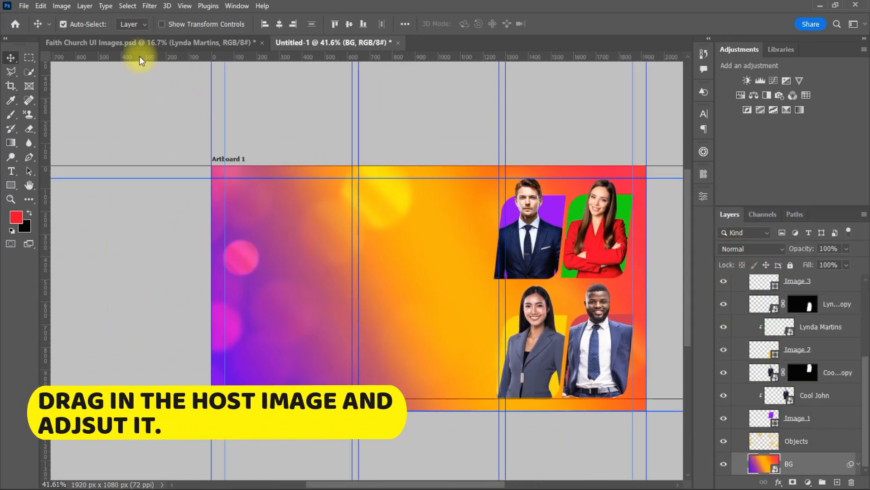
pyautogui.click(139, 44)
pyautogui.moveTo(446, 239); pyautogui.dragTo(385, 291)
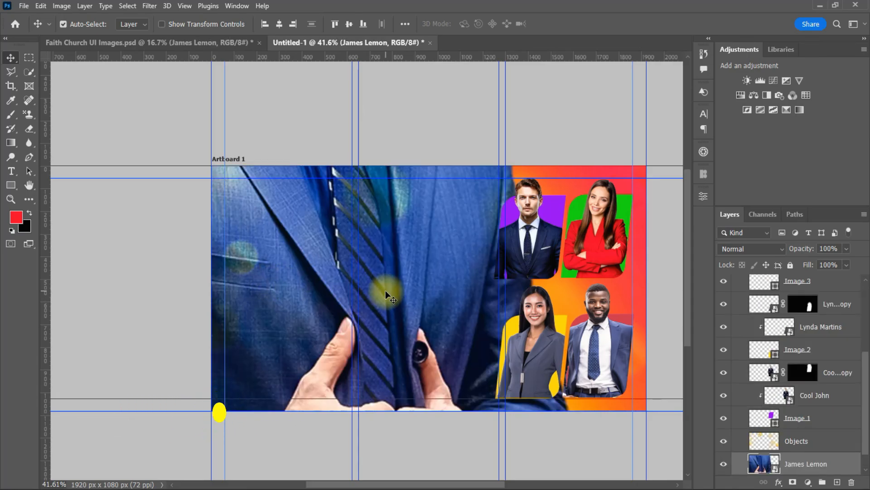
pyautogui.hotkey('ctrl', 't')
pyautogui.scroll(-6, 427, 285)
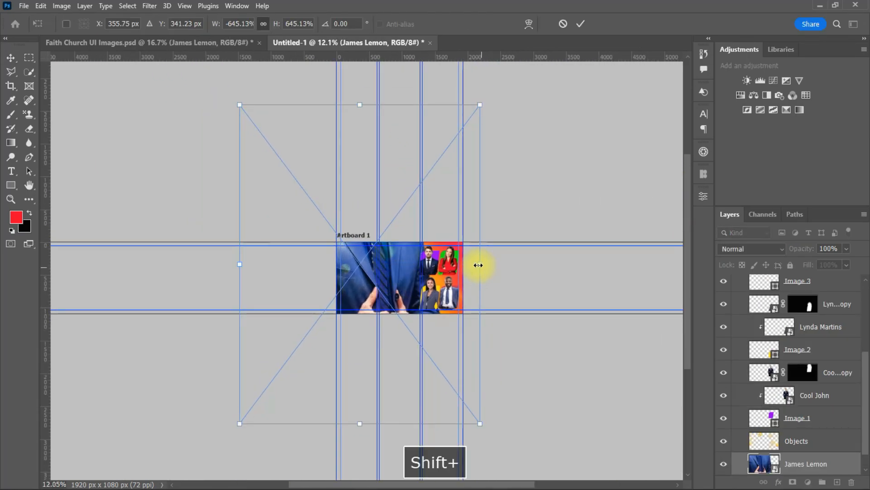
pyautogui.hotkey('ctrl', 'z')
pyautogui.moveTo(477, 266); pyautogui.dragTo(363, 284)
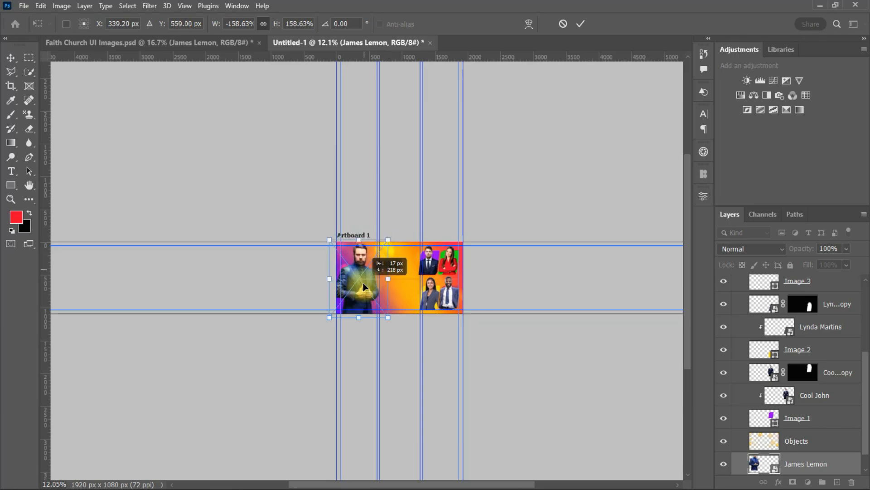
pyautogui.click(580, 24)
pyautogui.scroll(9, 407, 259)
pyautogui.scroll(3, 541, 228)
# Move the host layer to the top of the stack, then resize and place it on the banner's left
pyautogui.moveTo(688, 308); pyautogui.dragTo(688, 345)
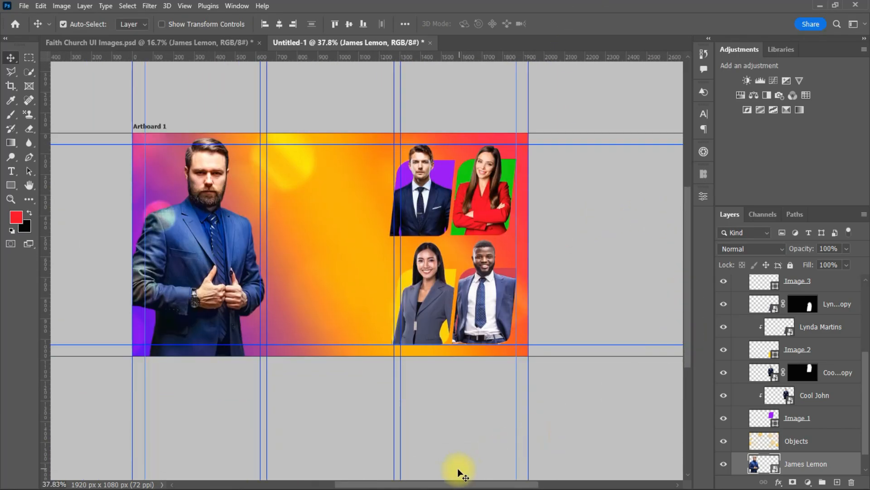
pyautogui.moveTo(455, 484); pyautogui.dragTo(423, 484)
pyautogui.moveTo(301, 267); pyautogui.dragTo(295, 291)
pyautogui.moveTo(811, 466); pyautogui.dragTo(843, 279)
pyautogui.scroll(5, 839, 374)
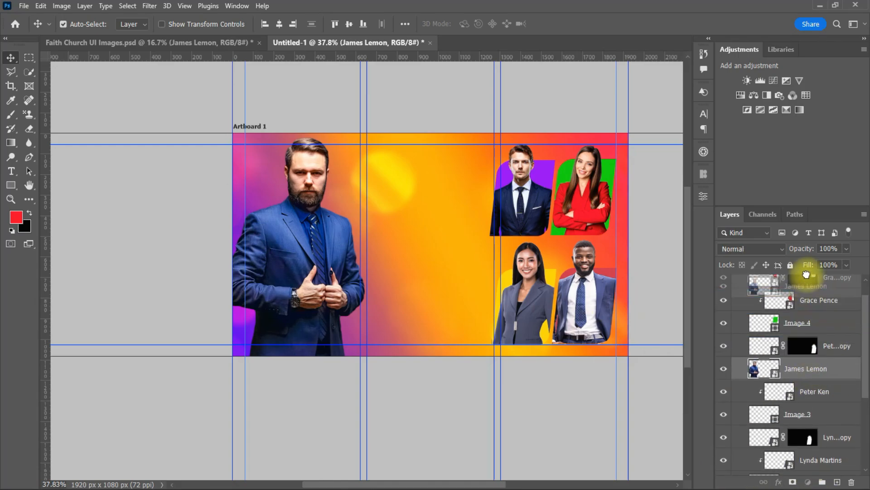
pyautogui.moveTo(780, 283); pyautogui.dragTo(780, 290)
pyautogui.moveTo(295, 265); pyautogui.dragTo(293, 293)
pyautogui.scroll(1, 304, 281)
pyautogui.hotkey('ctrl', 't')
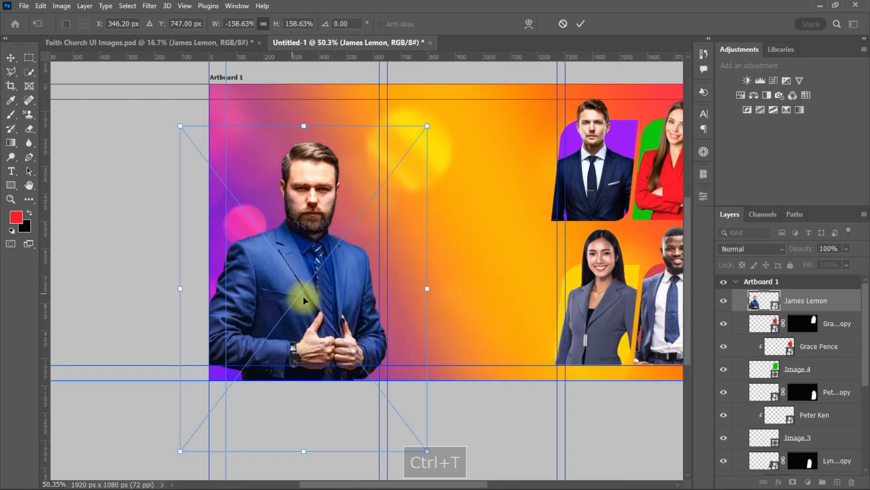
pyautogui.moveTo(428, 289); pyautogui.dragTo(411, 287)
pyautogui.moveTo(323, 297)
pyautogui.mouseDown()
pyautogui.moveTo(319, 284)
pyautogui.moveTo(320, 292)
pyautogui.mouseUp()
pyautogui.click(580, 24)
# Drag the gold Celebrating 9th Years Anniversary badge into the banner and shrink it evenly near the top centre
pyautogui.scroll(-1, 473, 262)
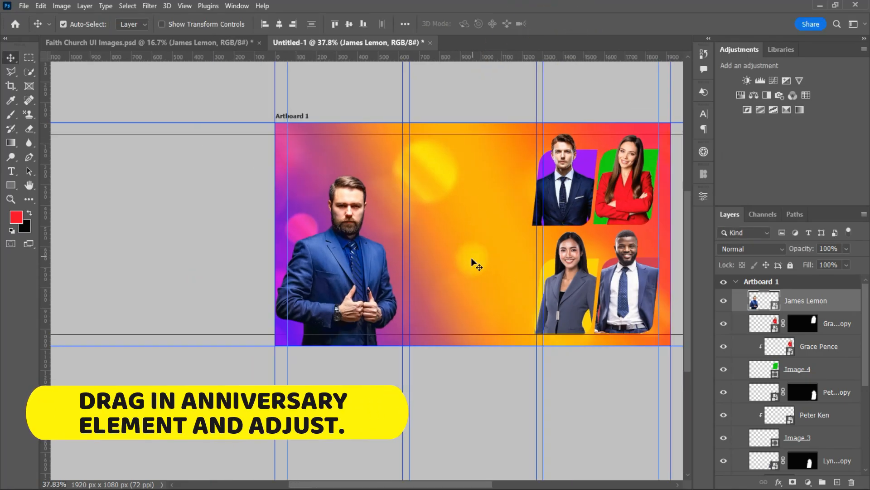
pyautogui.moveTo(434, 485); pyautogui.dragTo(456, 484)
pyautogui.click(169, 42)
pyautogui.moveTo(384, 321); pyautogui.dragTo(435, 223)
pyautogui.hotkey('ctrl', 't')
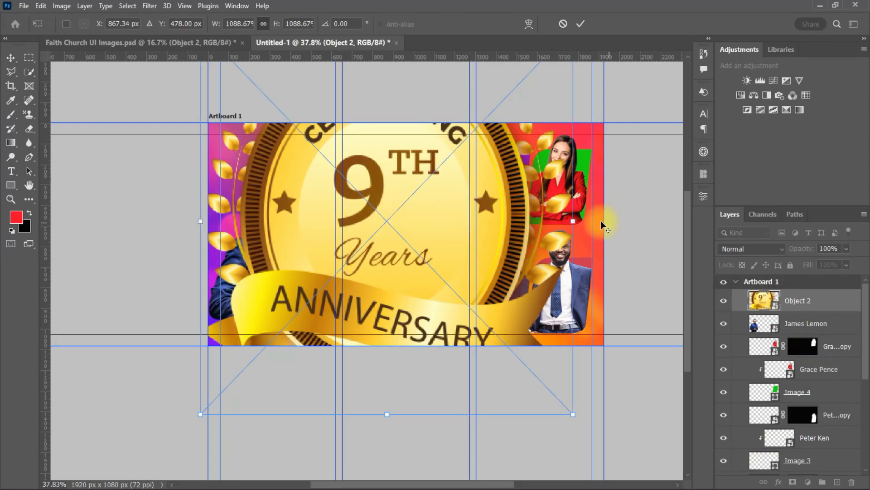
pyautogui.moveTo(600, 221); pyautogui.dragTo(410, 179)
pyautogui.click(581, 24)
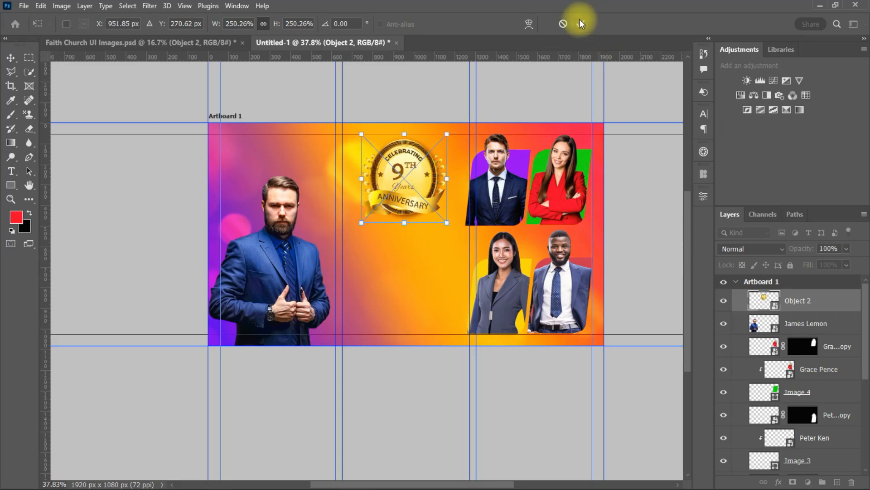
pyautogui.scroll(2, 481, 230)
pyautogui.moveTo(481, 484)
pyautogui.mouseDown()
pyautogui.moveTo(448, 484)
pyautogui.moveTo(477, 486)
pyautogui.mouseUp()
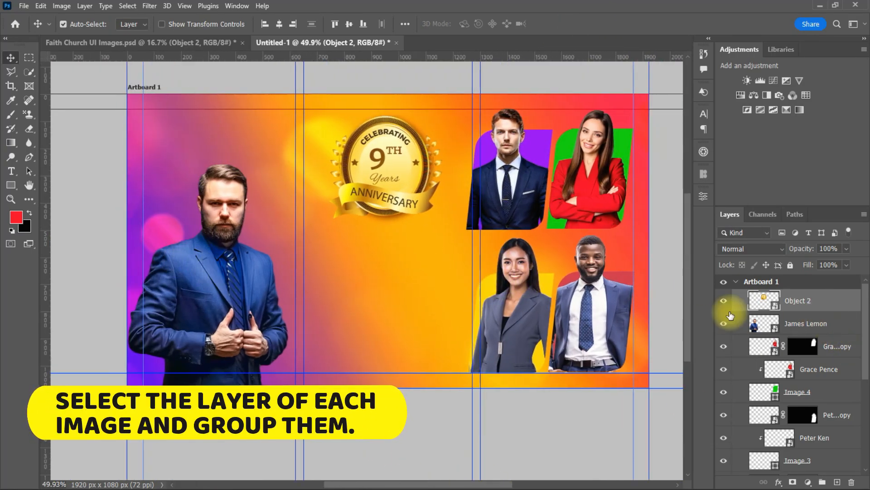
# Group the first portrait's photo and name tag layers into a group named 'Cool John'
pyautogui.scroll(-5, 839, 353)
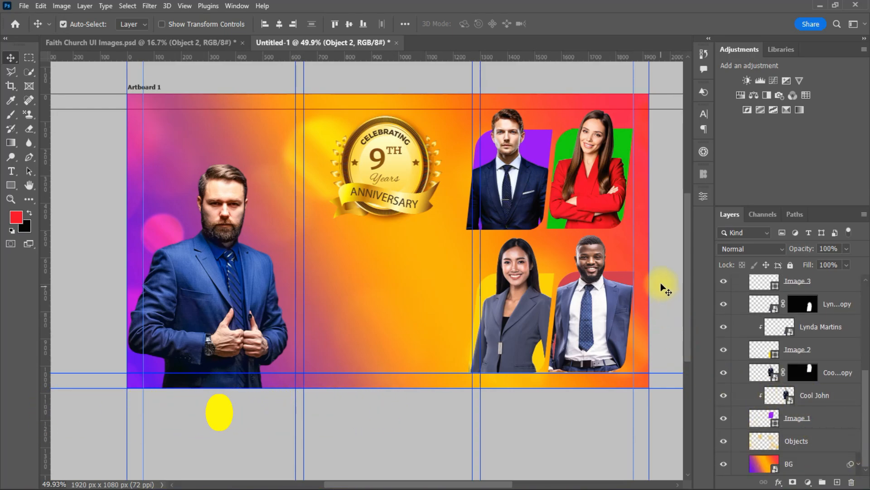
pyautogui.click(811, 417)
pyautogui.keyDown('shift'); pyautogui.click(829, 373); pyautogui.keyUp('shift')
pyautogui.hotkey('ctrl', 'g')
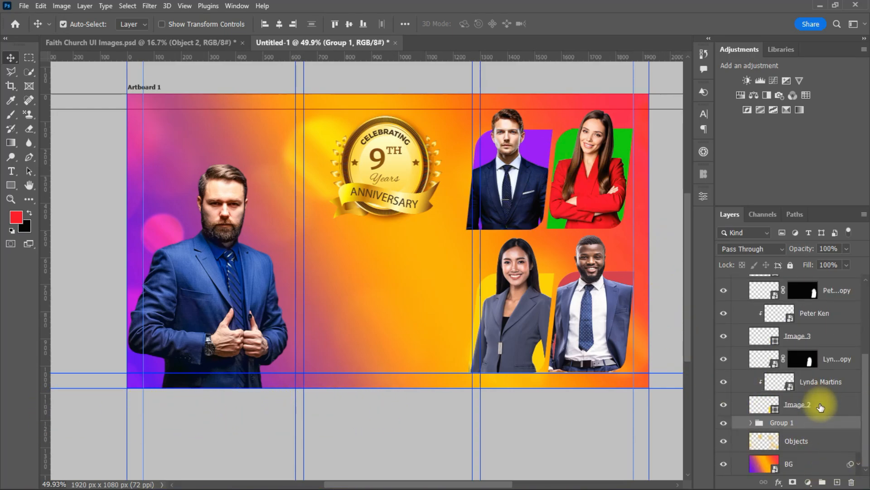
pyautogui.click(751, 423)
pyautogui.moveTo(865, 425); pyautogui.dragTo(866, 433)
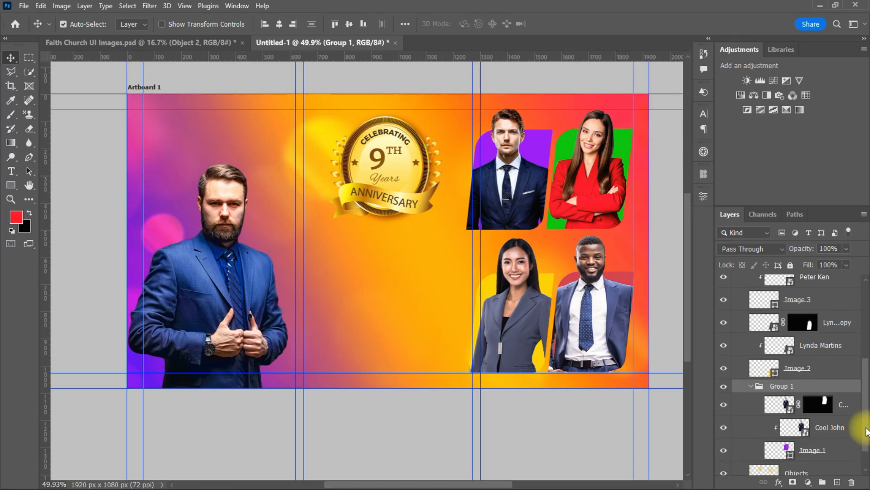
pyautogui.click(750, 386)
pyautogui.doubleClick(790, 423)
pyautogui.write('Cool John')
pyautogui.press('Return')
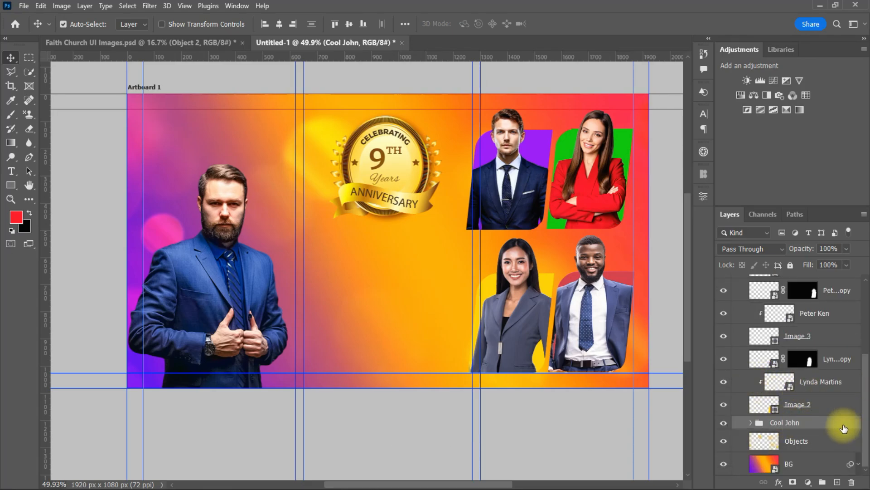
pyautogui.click(820, 408)
pyautogui.keyDown('shift'); pyautogui.click(830, 359); pyautogui.keyUp('shift')
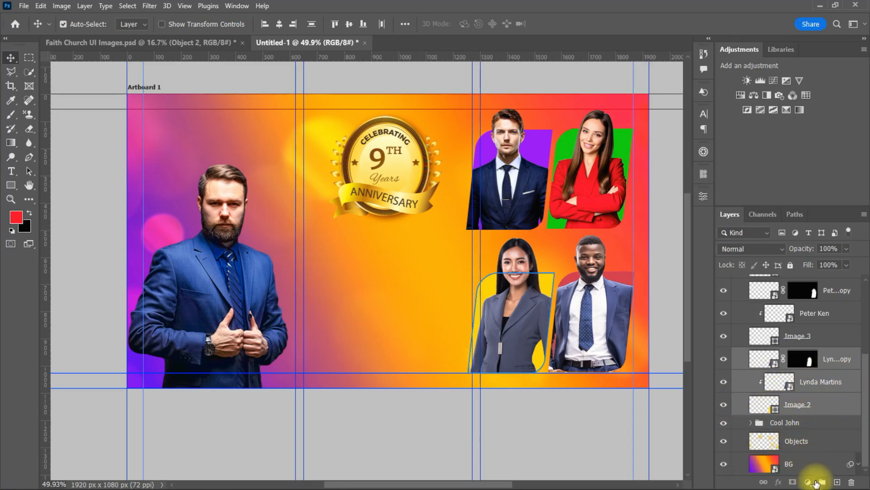
pyautogui.click(822, 481)
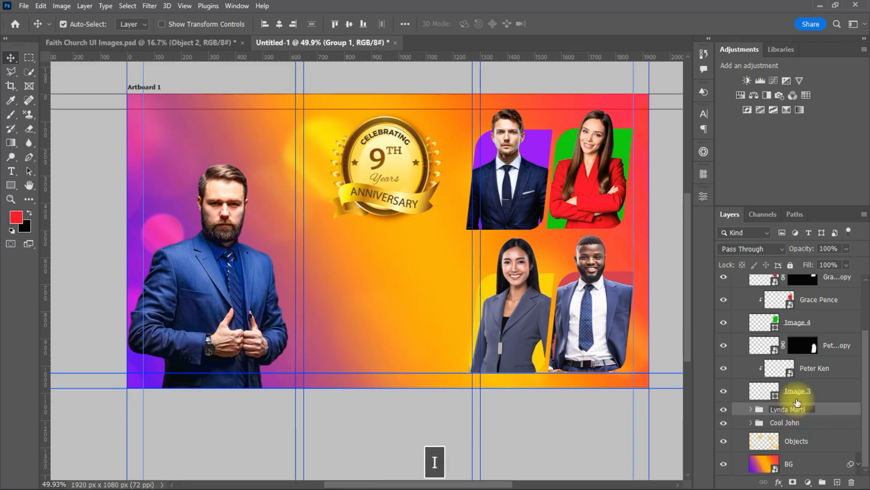
pyautogui.click(831, 387)
pyautogui.keyDown('shift'); pyautogui.click(841, 343); pyautogui.keyUp('shift')
pyautogui.click(823, 482)
pyautogui.doubleClick(788, 397)
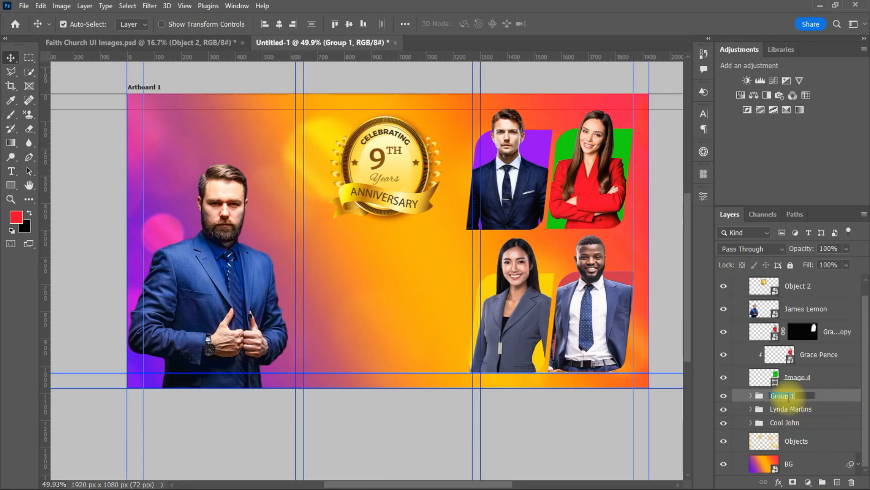
pyautogui.click(838, 377)
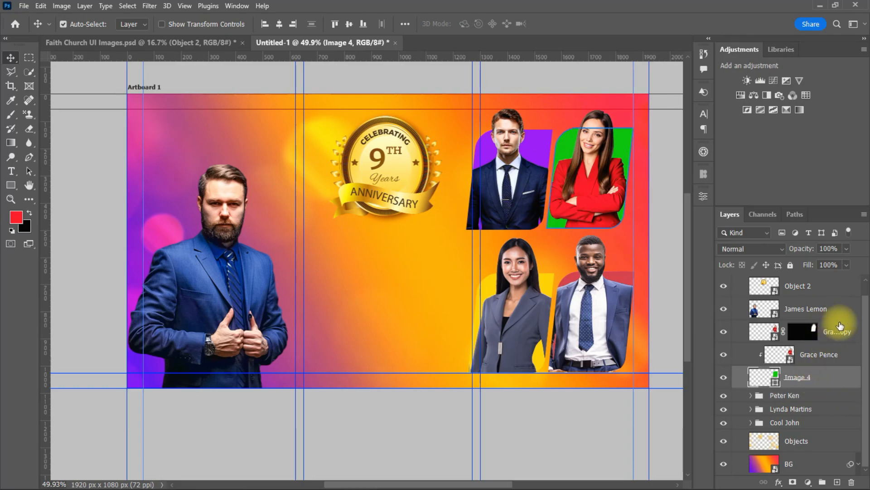
pyautogui.keyDown('shift'); pyautogui.click(840, 326); pyautogui.keyUp('shift')
pyautogui.click(822, 482)
pyautogui.doubleClick(860, 341)
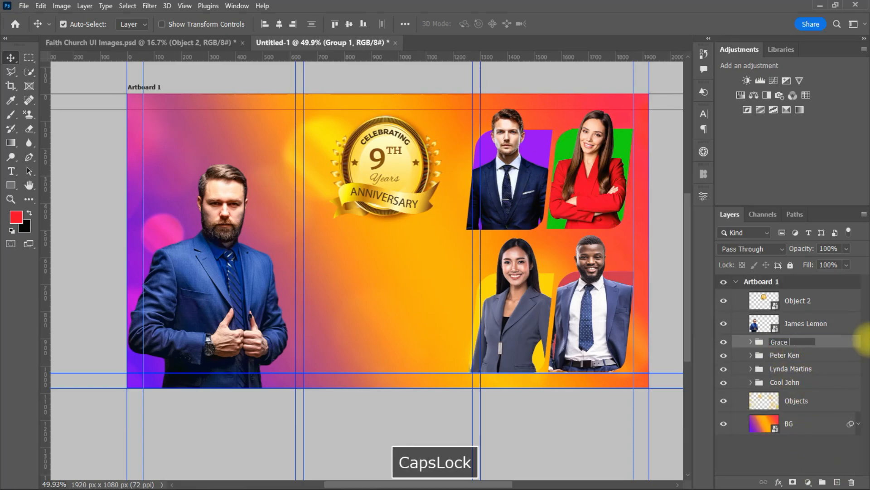
pyautogui.press('Return')
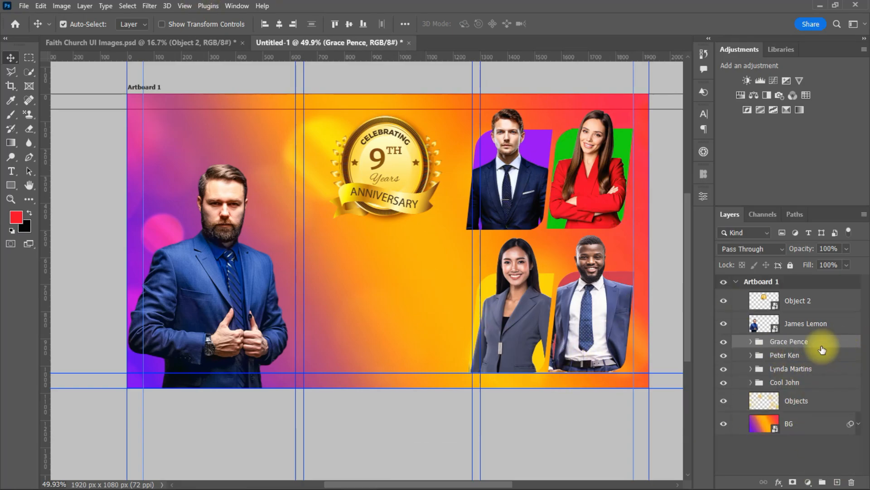
pyautogui.keyDown('ctrl'); pyautogui.click(823, 383); pyautogui.keyUp('ctrl')
pyautogui.press('Down')
pyautogui.press('Down')
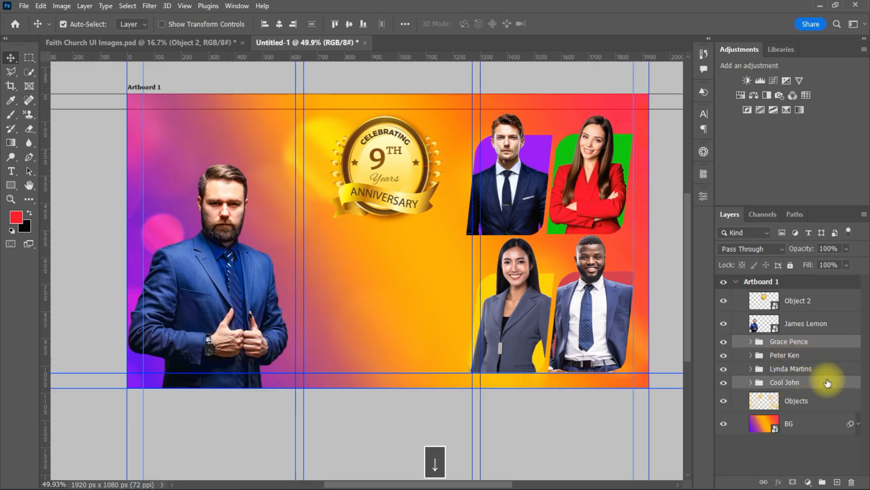
pyautogui.press('Up')
pyautogui.click(395, 431)
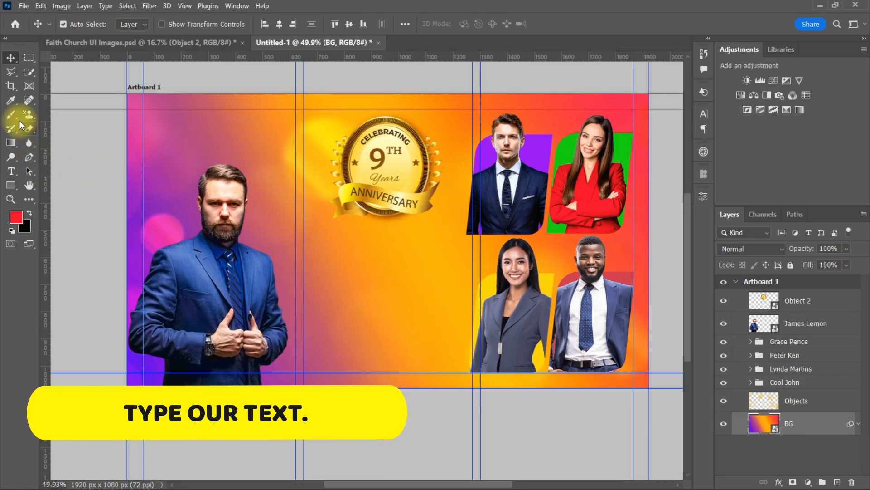
# Type 'Faithfulness' in the banner centre and scale it up to headline size
pyautogui.click(822, 301)
pyautogui.press('t')
pyautogui.click(368, 295)
pyautogui.write('H')
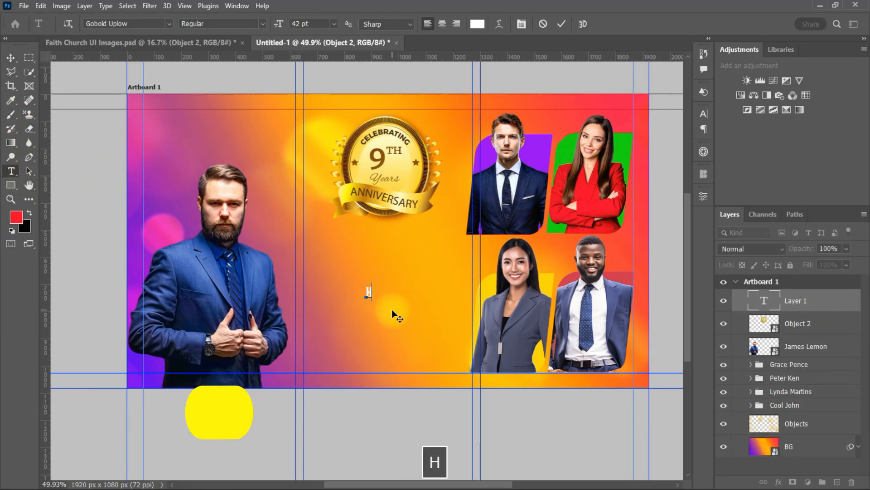
pyautogui.press('BackSpace')
pyautogui.write('F')
pyautogui.press('capslock')
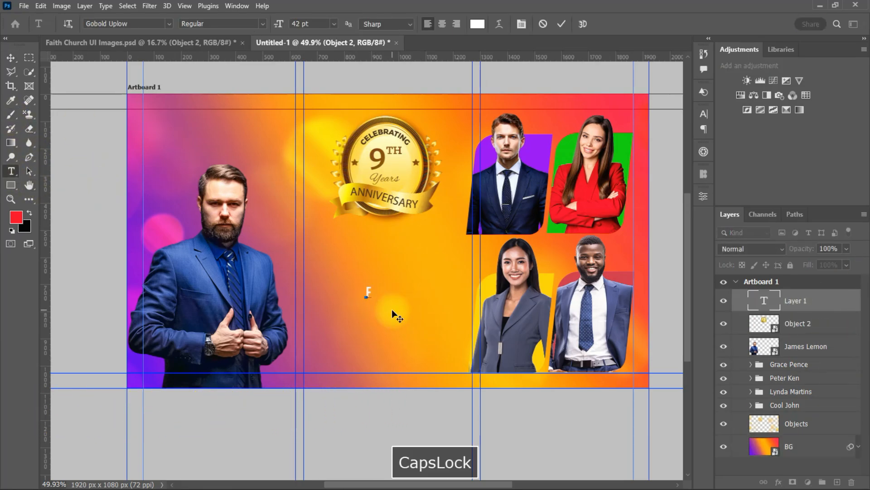
pyautogui.write('aithfulness')
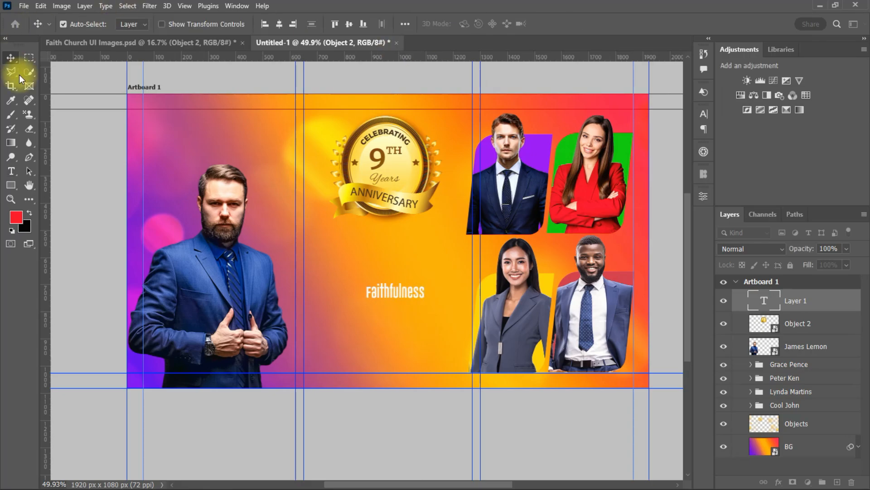
pyautogui.moveTo(392, 309); pyautogui.dragTo(490, 372)
pyautogui.hotkey('ctrl', 't')
pyautogui.moveTo(440, 313); pyautogui.dragTo(400, 296)
pyautogui.click(611, 24)
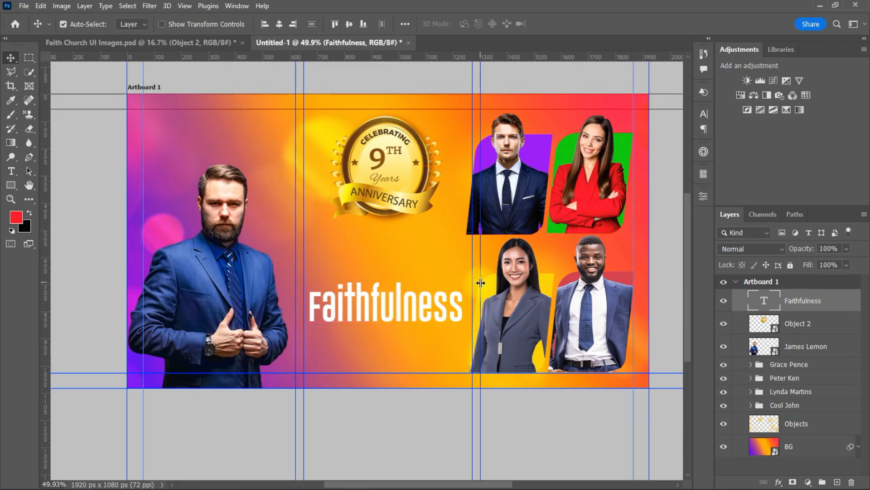
# Add a small 'HIS' text above Faithfulness and search the font list for GOTHA
pyautogui.click(11, 171)
pyautogui.click(387, 251)
pyautogui.press('capslock')
pyautogui.write('HIS')
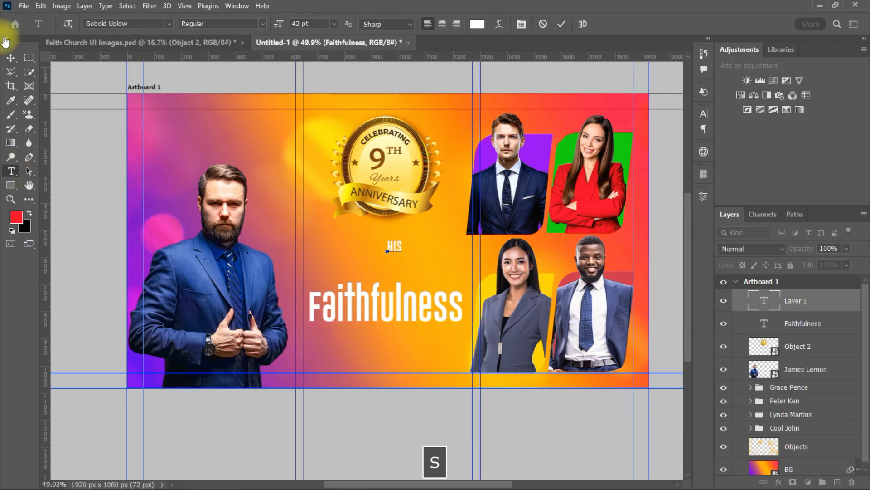
pyautogui.click(11, 57)
pyautogui.click(703, 114)
pyautogui.click(608, 131)
pyautogui.write('GOTHA')
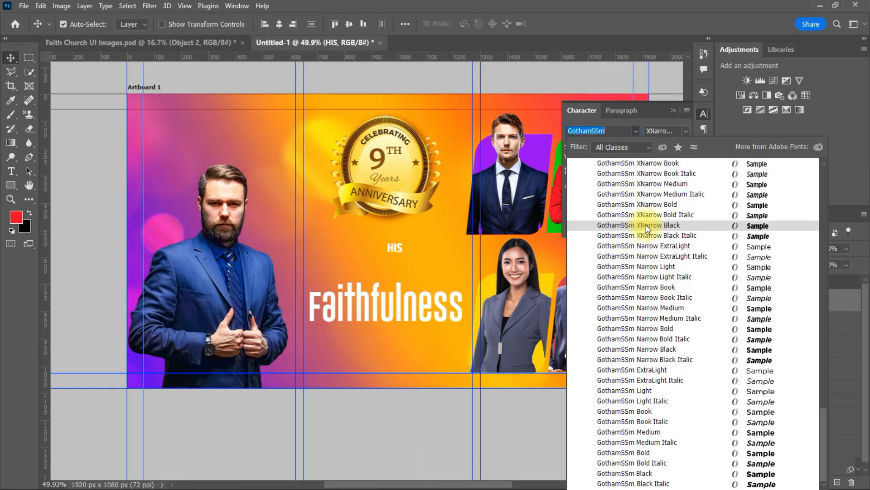
# Set HIS to GothamSSm XNarrow Black Italic at 359 pt
pyautogui.click(647, 225)
pyautogui.moveTo(570, 145); pyautogui.dragTo(743, 157)
pyautogui.moveTo(471, 215); pyautogui.dragTo(403, 250)
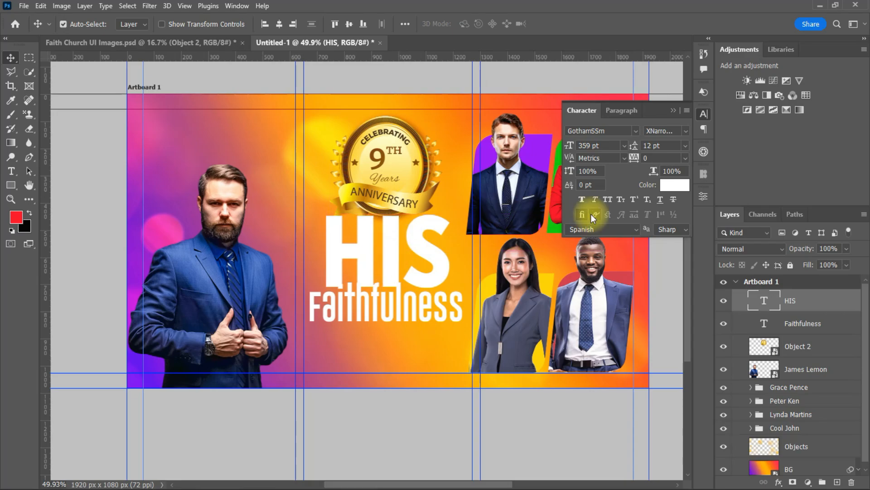
pyautogui.click(686, 131)
pyautogui.click(736, 257)
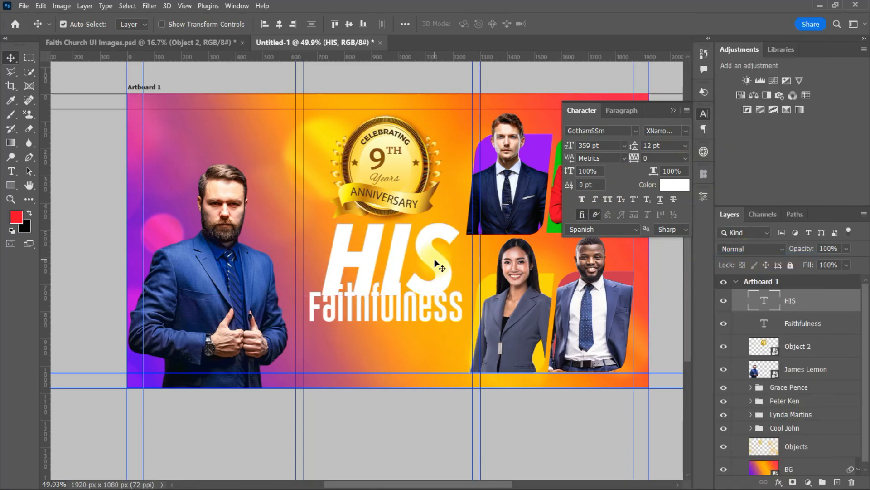
# Stack Faithfulness above HIS, enlarge HIS to 390 pt, and align the two words
pyautogui.moveTo(820, 323); pyautogui.dragTo(821, 292)
pyautogui.moveTo(389, 316); pyautogui.dragTo(392, 320)
pyautogui.moveTo(430, 269); pyautogui.dragTo(426, 268)
pyautogui.moveTo(410, 318); pyautogui.dragTo(409, 327)
pyautogui.click(430, 271)
pyautogui.moveTo(569, 145); pyautogui.dragTo(585, 146)
pyautogui.moveTo(435, 244); pyautogui.dragTo(426, 243)
pyautogui.moveTo(405, 316); pyautogui.dragTo(400, 316)
# Turn on a Gradient Overlay for HIS and recolour its gradient stops to orange
pyautogui.click(673, 110)
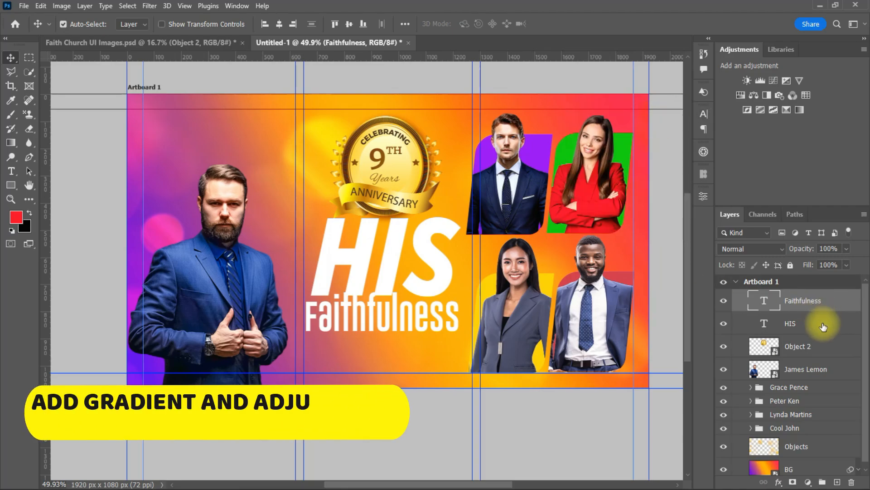
pyautogui.doubleClick(825, 325)
pyautogui.click(432, 359)
pyautogui.moveTo(453, 194); pyautogui.dragTo(567, 193)
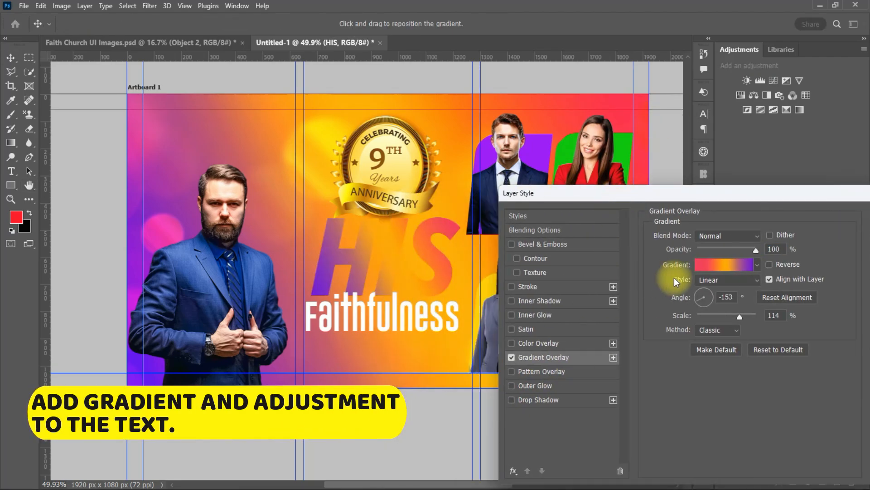
pyautogui.click(758, 266)
pyautogui.click(729, 266)
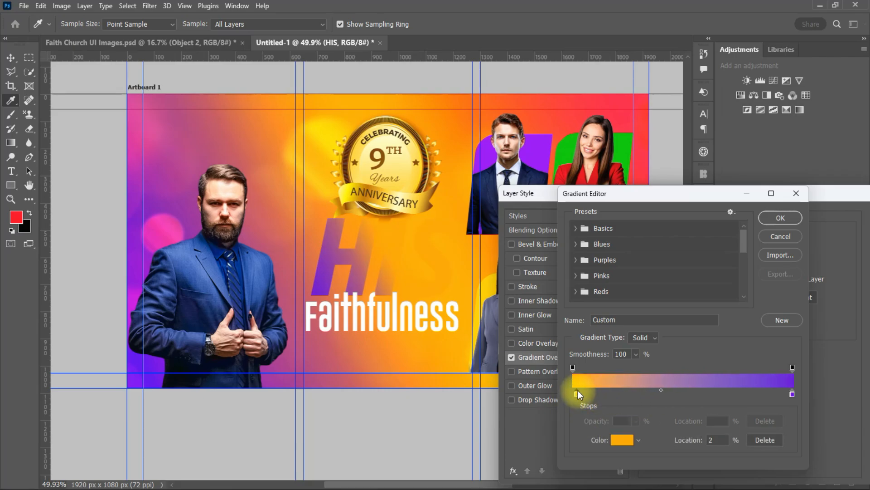
pyautogui.moveTo(577, 393); pyautogui.dragTo(572, 393)
pyautogui.doubleClick(793, 393)
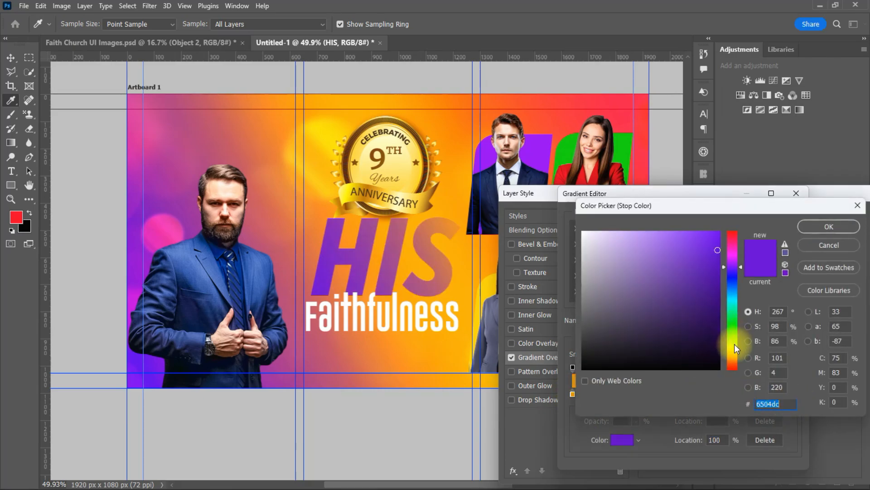
pyautogui.moveTo(735, 344); pyautogui.dragTo(733, 360)
pyautogui.click(703, 231)
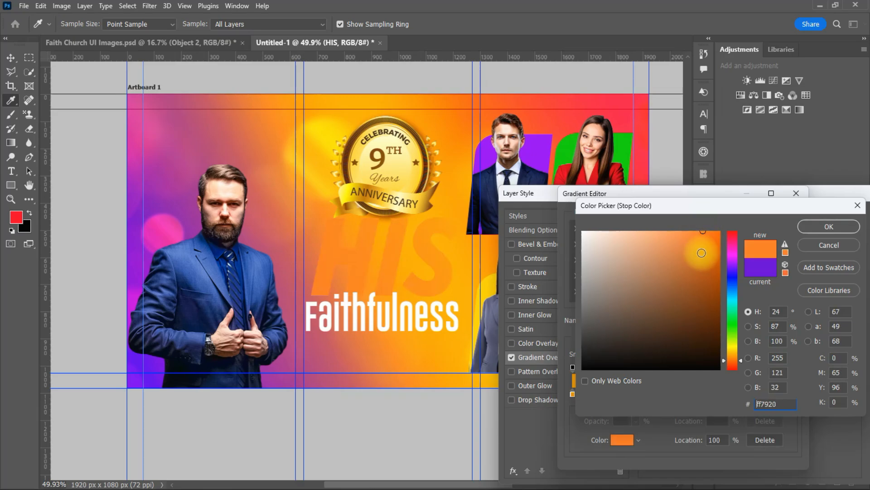
pyautogui.click(624, 237)
pyautogui.click(706, 231)
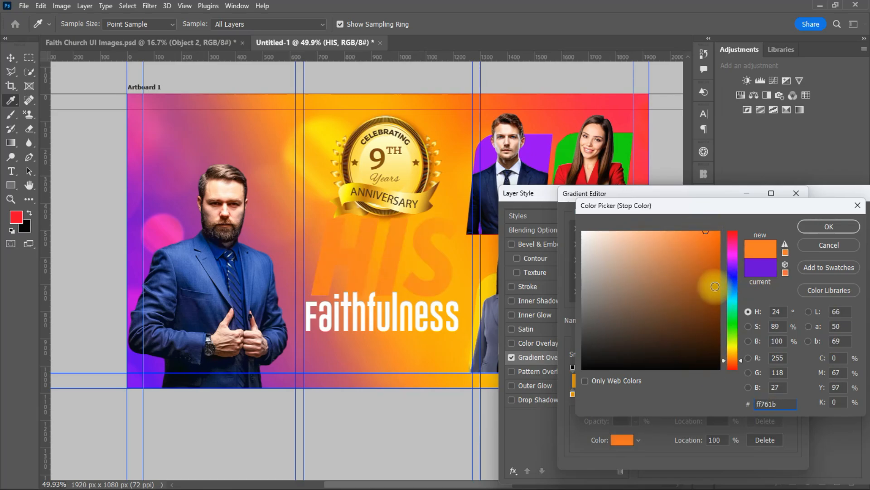
pyautogui.click(823, 227)
pyautogui.moveTo(630, 396); pyautogui.dragTo(568, 398)
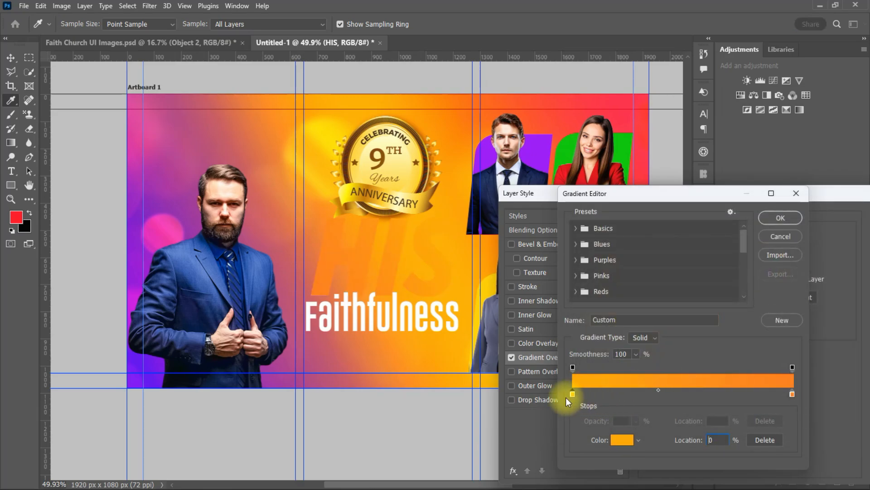
pyautogui.click(781, 218)
# Add an Inner Shadow to HIS with 8 px size and 71% opacity
pyautogui.moveTo(580, 193); pyautogui.dragTo(625, 197)
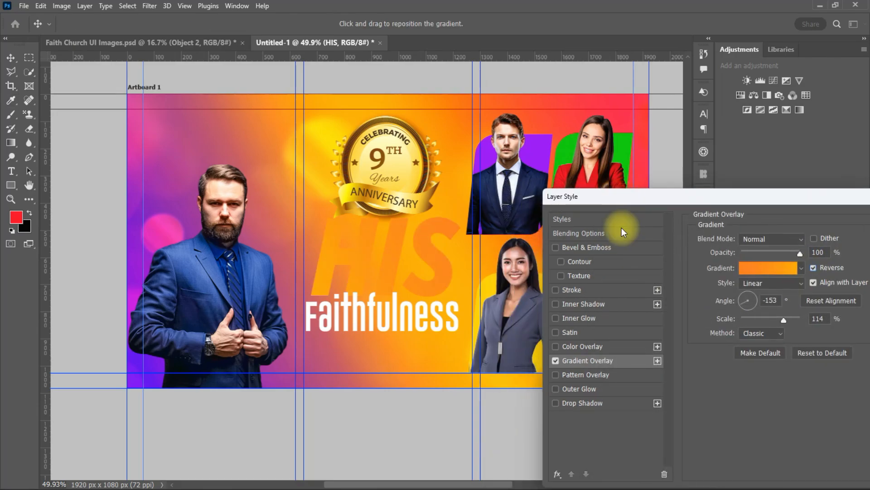
pyautogui.click(565, 305)
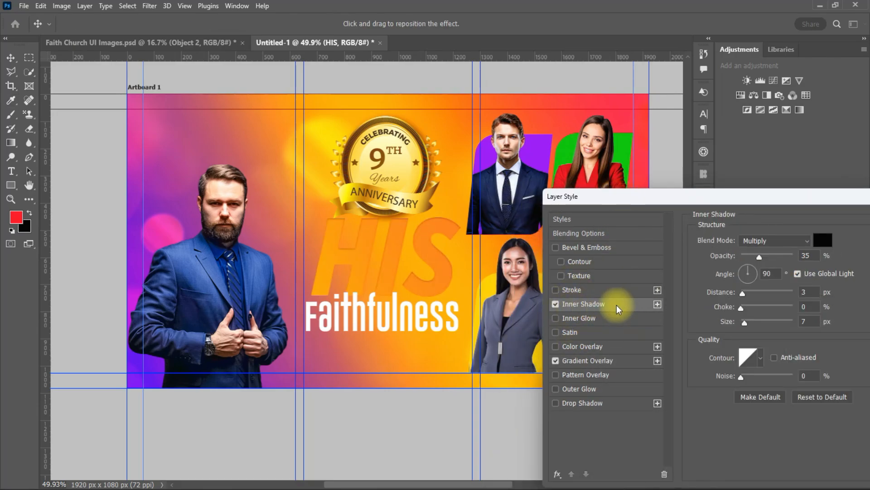
pyautogui.click(740, 308)
pyautogui.moveTo(744, 324)
pyautogui.mouseDown()
pyautogui.moveTo(753, 324)
pyautogui.moveTo(745, 324)
pyautogui.mouseUp()
pyautogui.moveTo(759, 256); pyautogui.dragTo(778, 257)
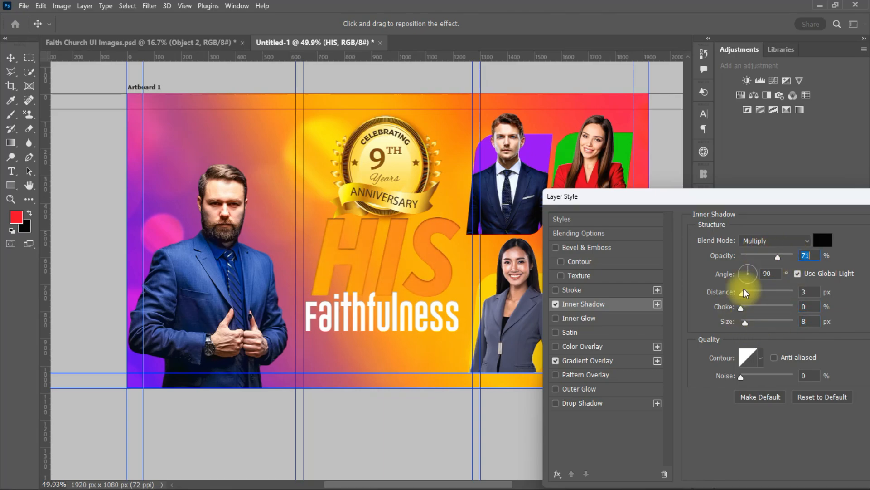
# Sample purple from the banner for the gradient's right stop and move the orange stop to 29%
pyautogui.click(625, 362)
pyautogui.click(771, 270)
pyautogui.doubleClick(792, 394)
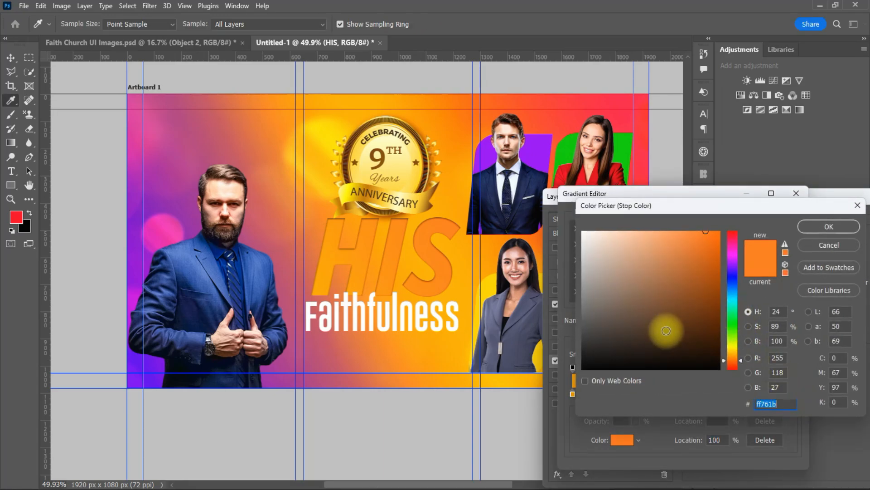
pyautogui.click(141, 365)
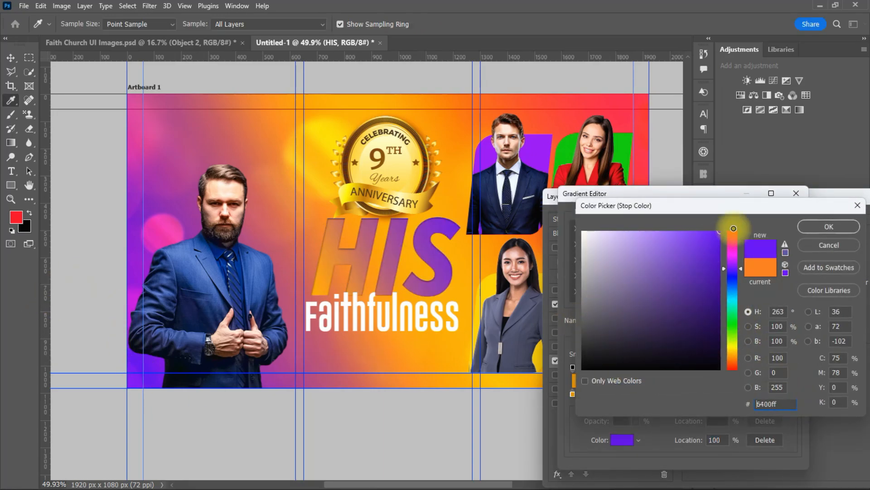
pyautogui.press('Return')
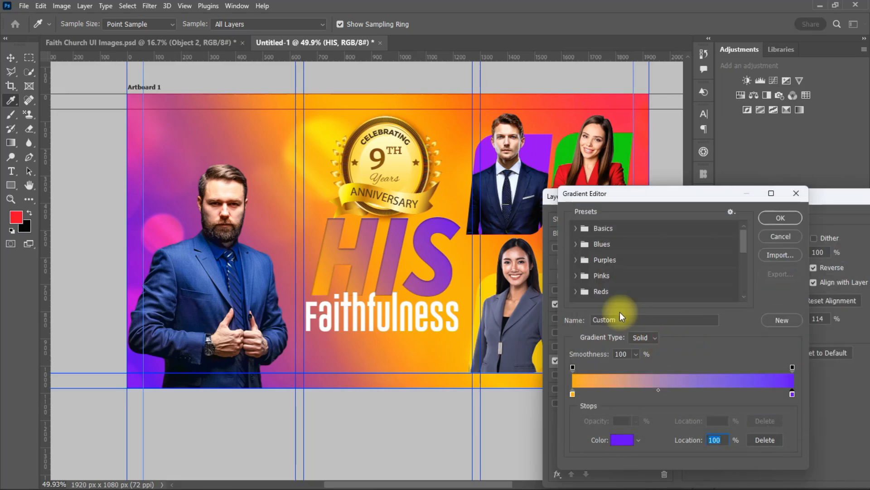
pyautogui.moveTo(574, 394); pyautogui.dragTo(635, 393)
# Give HIS a vivid yellow Outer Glow at 100% opacity
pyautogui.click(781, 217)
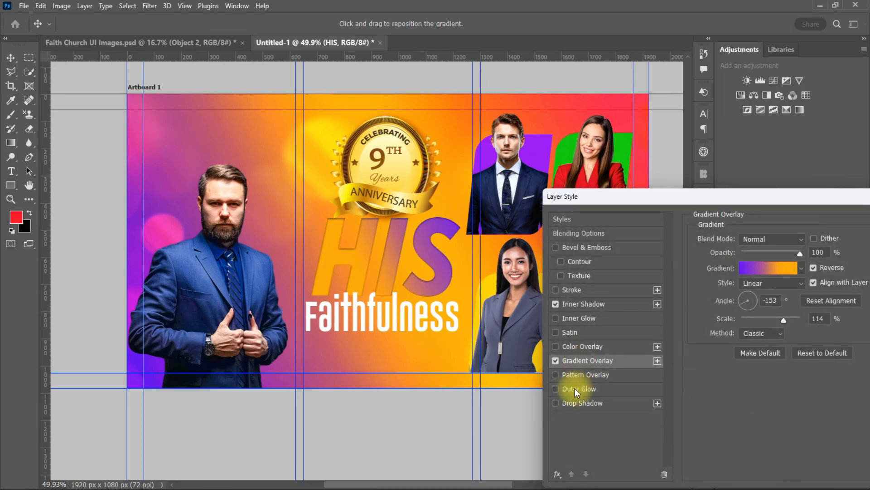
pyautogui.click(577, 389)
pyautogui.click(725, 284)
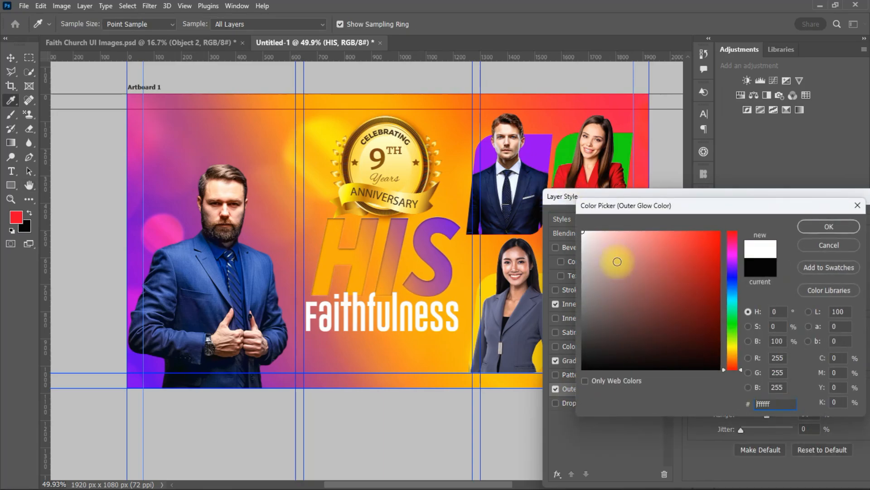
pyautogui.click(804, 225)
pyautogui.moveTo(748, 361); pyautogui.dragTo(750, 361)
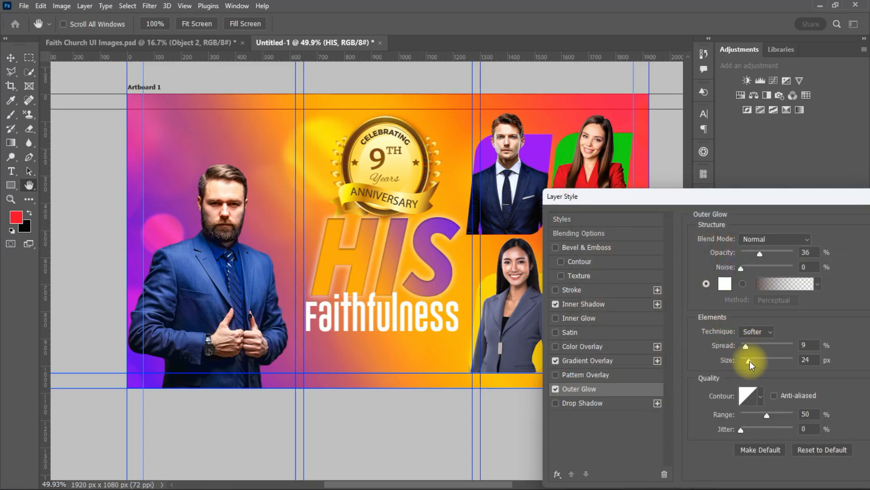
pyautogui.click(808, 345)
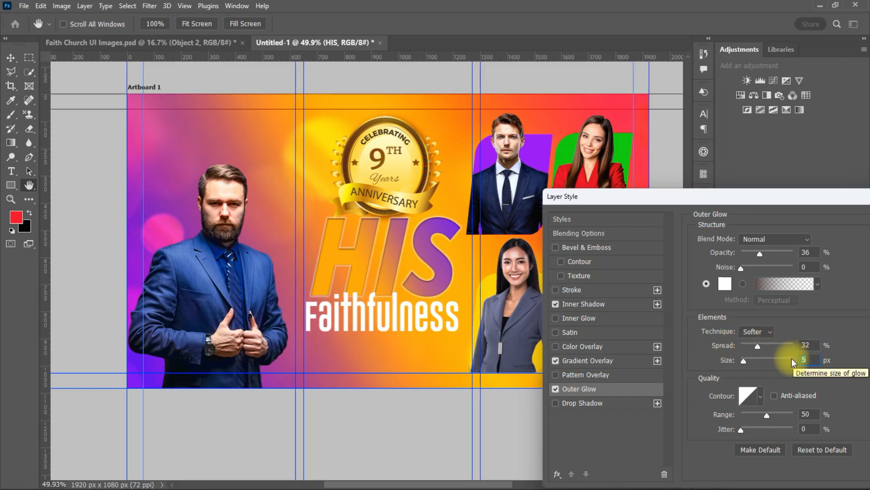
pyautogui.moveTo(760, 253); pyautogui.dragTo(799, 252)
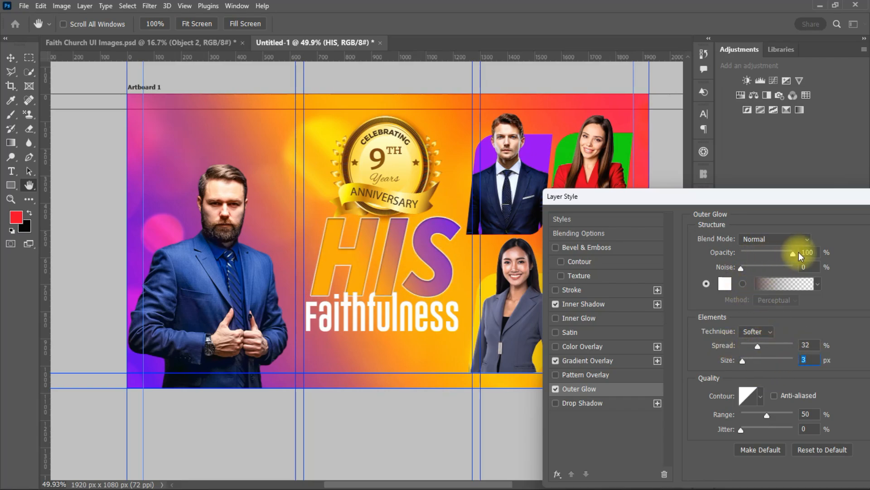
pyautogui.click(725, 283)
pyautogui.click(732, 347)
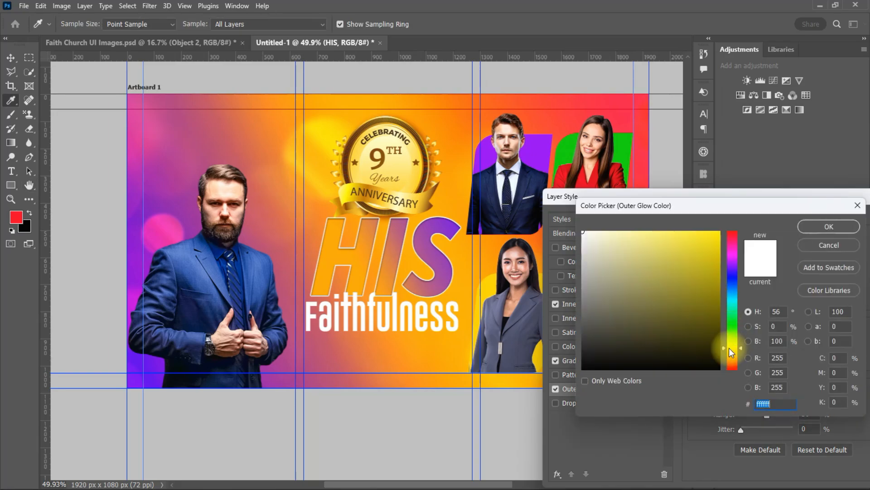
pyautogui.click(713, 235)
pyautogui.click(715, 230)
pyautogui.press('Return')
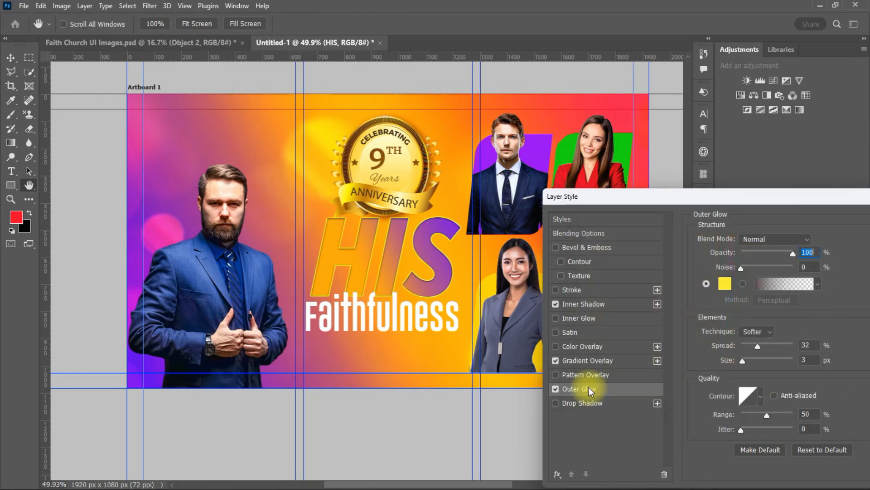
# Enable a Drop Shadow and add a yellow Multiply Inner Glow at 27% opacity
pyautogui.click(605, 403)
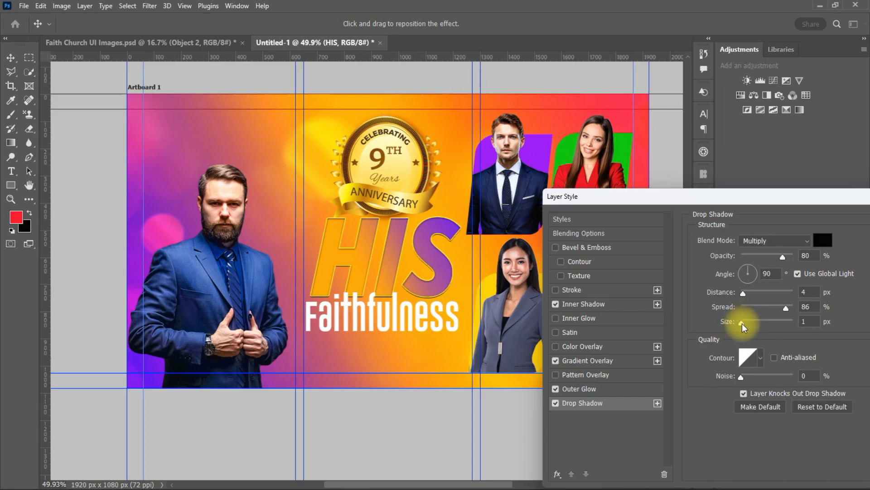
pyautogui.click(619, 319)
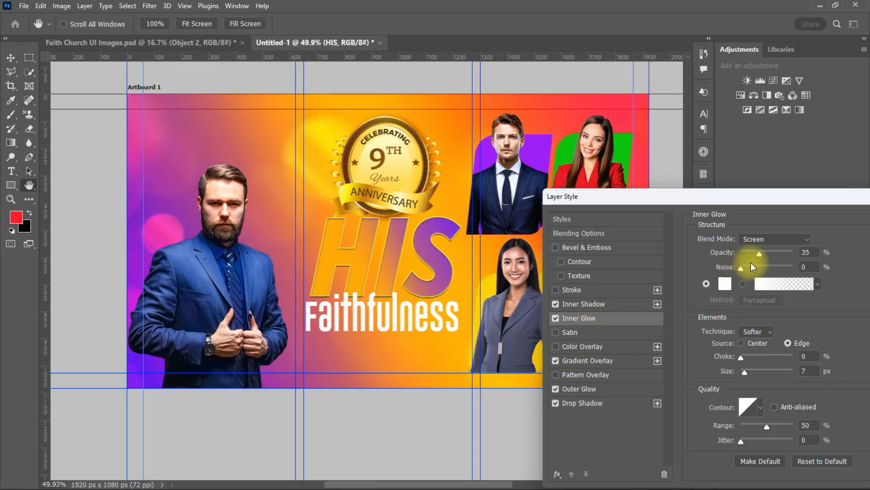
pyautogui.click(753, 239)
pyautogui.click(755, 229)
pyautogui.click(724, 284)
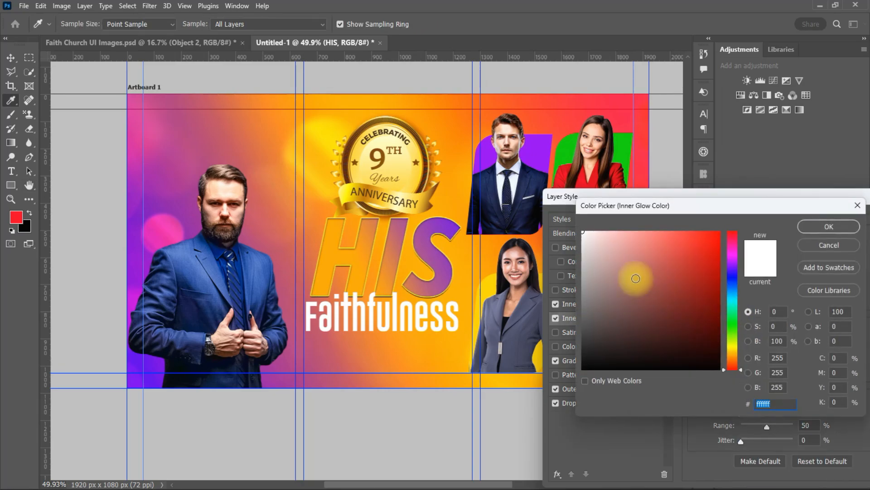
pyautogui.click(716, 231)
pyautogui.click(831, 229)
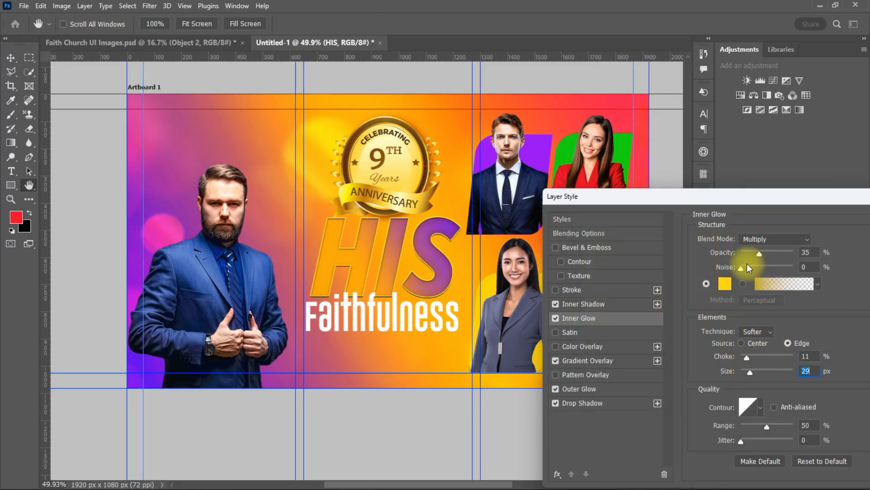
pyautogui.moveTo(745, 253); pyautogui.dragTo(756, 253)
pyautogui.moveTo(761, 199); pyautogui.dragTo(739, 197)
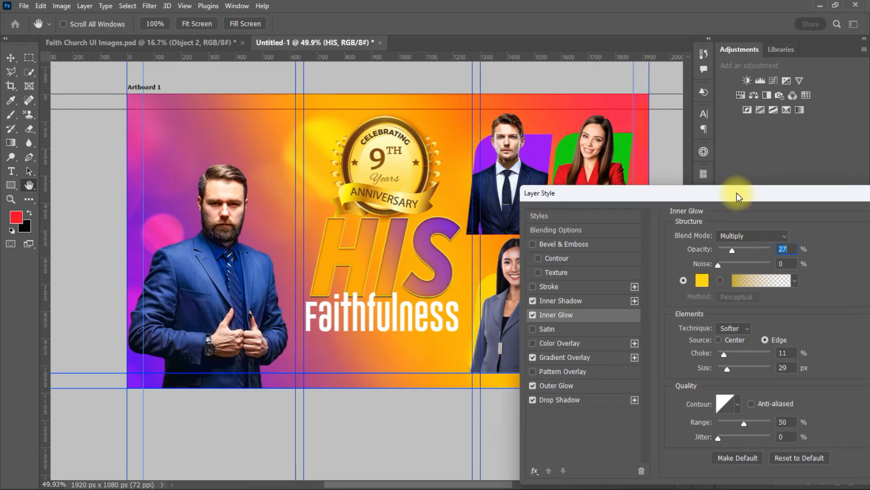
# Add Bevel & Emboss with 230% depth and softening 6
pyautogui.click(566, 244)
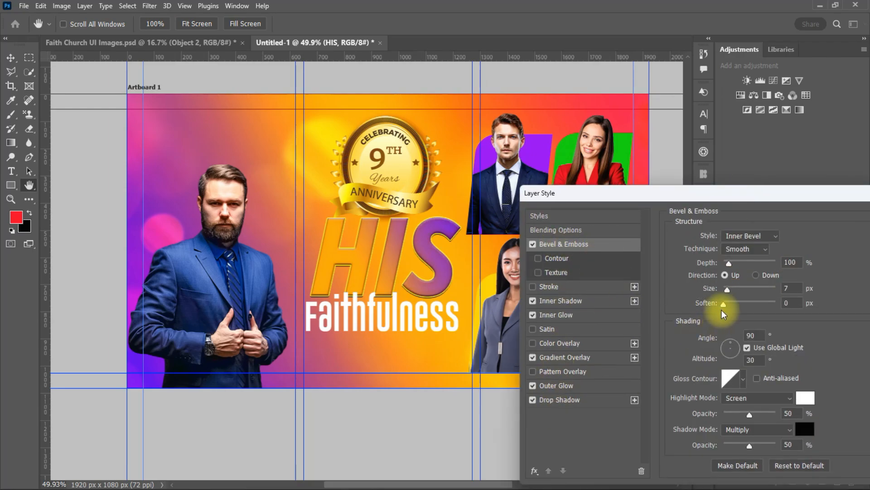
pyautogui.moveTo(747, 303); pyautogui.dragTo(743, 303)
pyautogui.moveTo(728, 263); pyautogui.dragTo(736, 263)
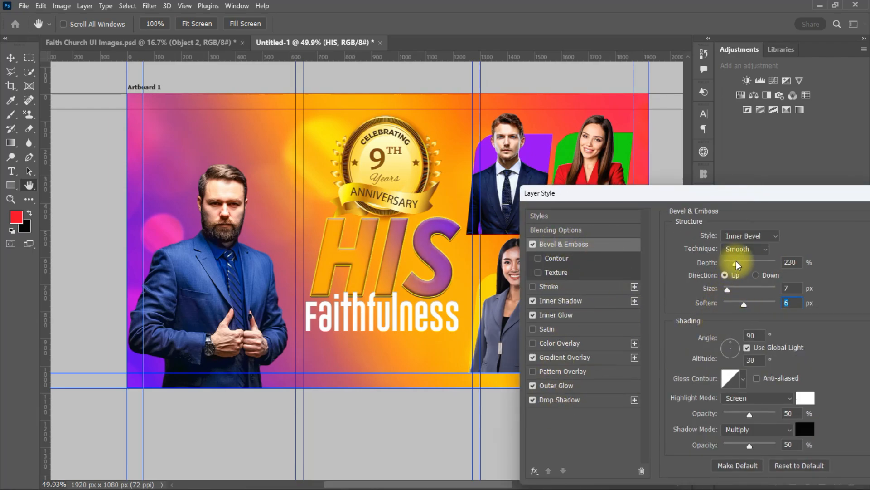
pyautogui.moveTo(771, 195); pyautogui.dragTo(675, 201)
# Apply the new HIS effects and nudge the Faithfulness text slightly right and down
pyautogui.click(826, 230)
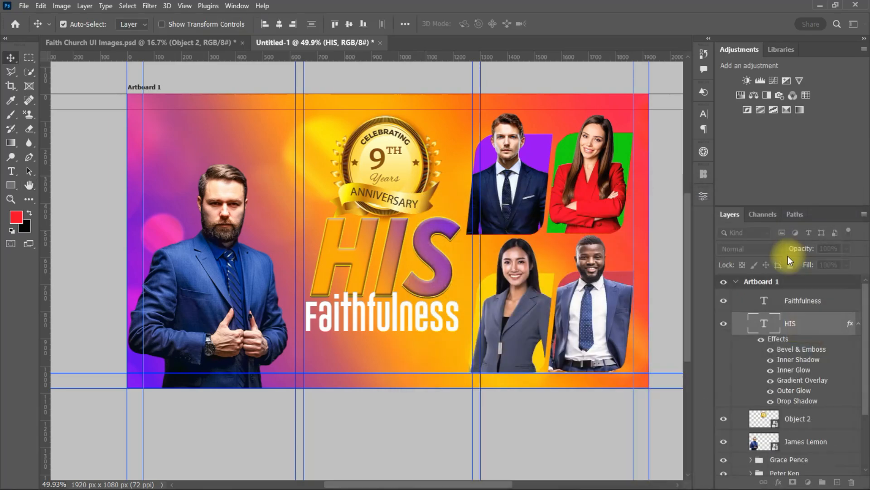
pyautogui.click(394, 318)
pyautogui.moveTo(395, 318); pyautogui.dragTo(397, 318)
pyautogui.click(439, 265)
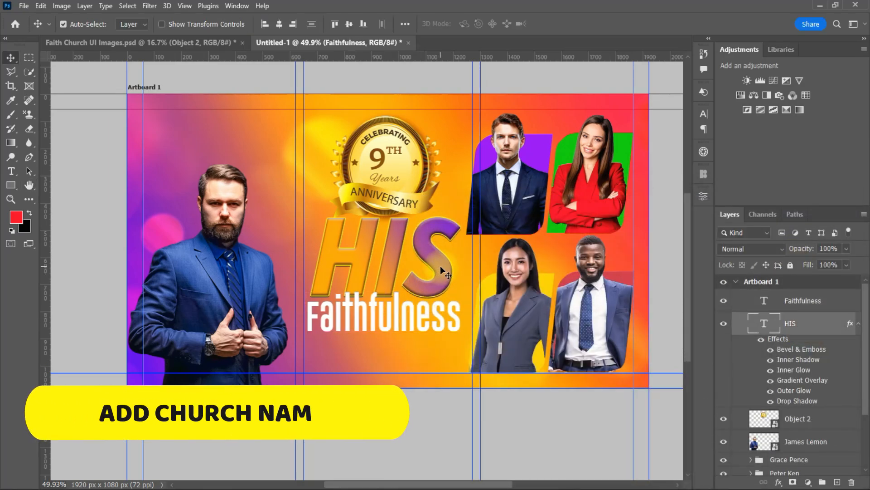
pyautogui.scroll(-2, 446, 269)
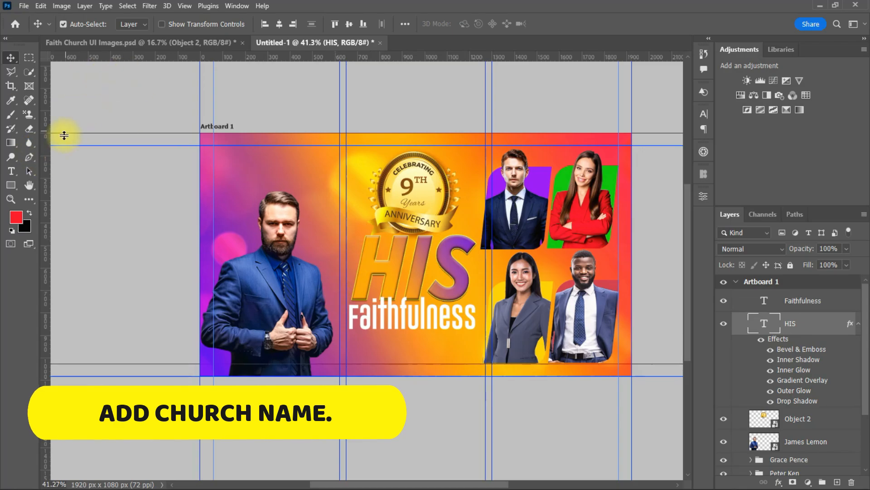
# Type FAITH CHURCH in capitals and correct its first letter to F
pyautogui.click(11, 171)
pyautogui.click(309, 170)
pyautogui.press('capslock')
pyautogui.write('FAITH ')
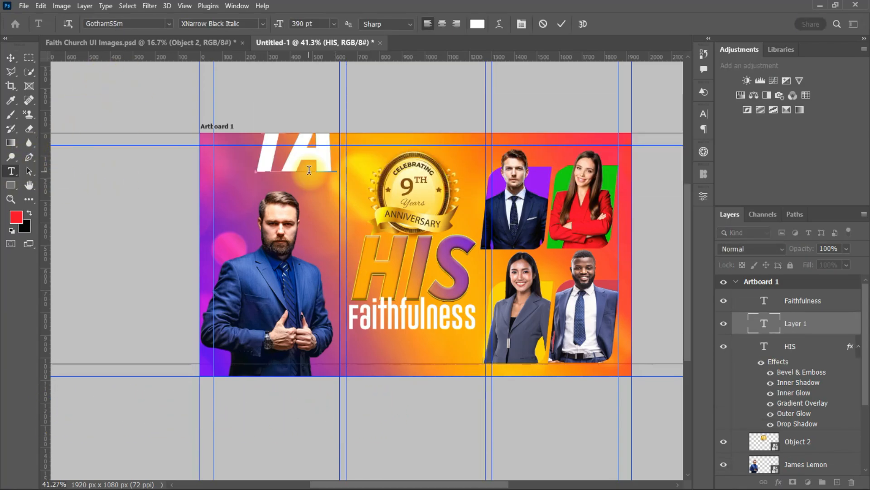
pyautogui.write('CHURCH')
pyautogui.click(10, 57)
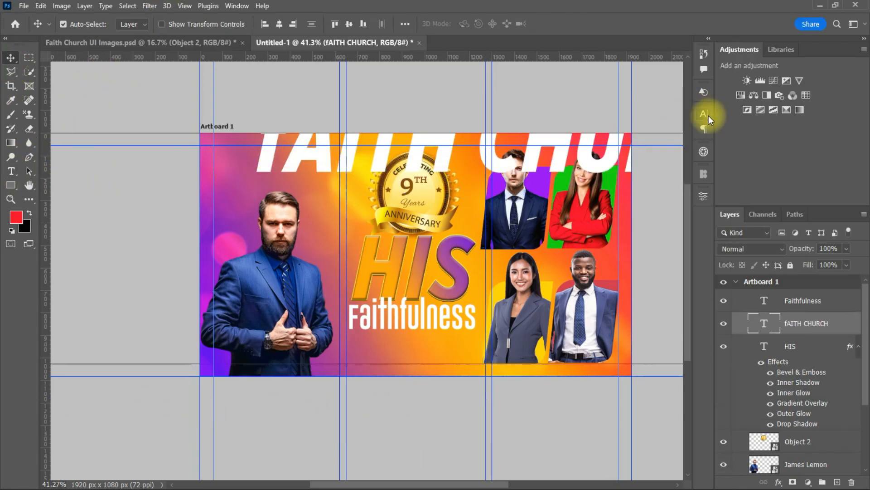
pyautogui.moveTo(603, 102); pyautogui.dragTo(580, 204)
pyautogui.doubleClick(248, 249)
pyautogui.press('BackSpace')
pyautogui.write('F')
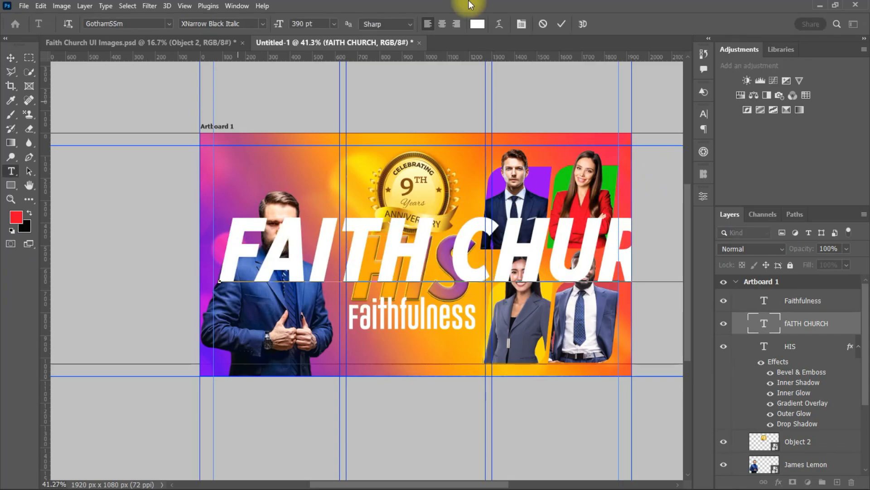
pyautogui.click(469, 23)
# Make FAITH CHURCH bold and scale it into the banner's top-left corner
pyautogui.click(704, 114)
pyautogui.click(664, 131)
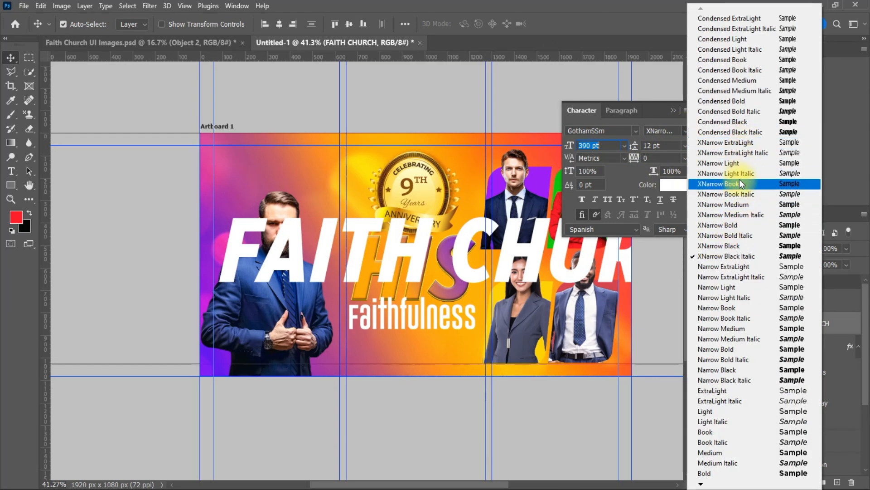
pyautogui.click(739, 225)
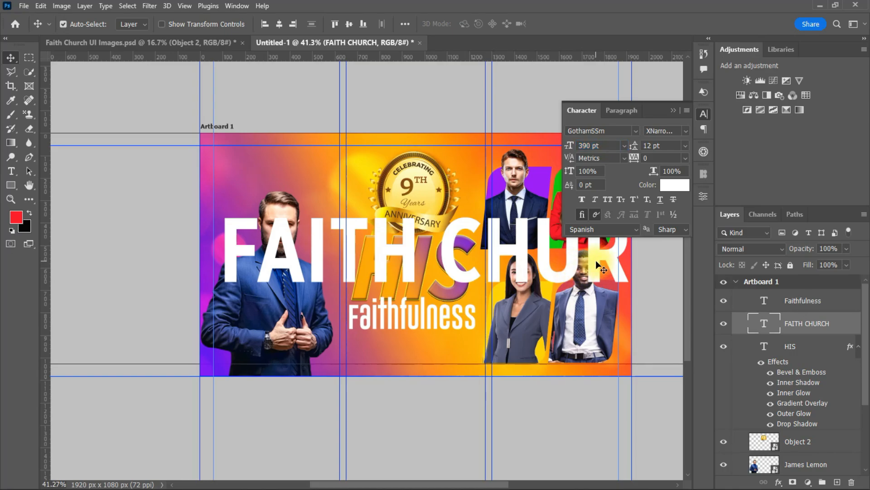
pyautogui.hotkey('ctrl', 't')
pyautogui.moveTo(224, 256); pyautogui.dragTo(486, 260)
pyautogui.moveTo(532, 263); pyautogui.dragTo(292, 196)
pyautogui.moveTo(248, 195); pyautogui.dragTo(291, 170)
pyautogui.click(611, 24)
# Turn the copied line into INTERNATION at 30 pt with wide letter spacing
pyautogui.doubleClick(291, 170)
pyautogui.write('INTERNATION')
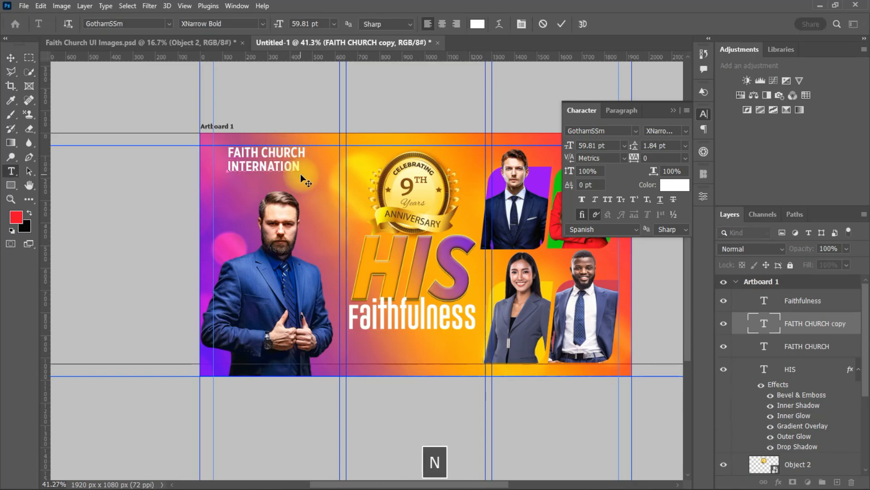
pyautogui.click(561, 24)
pyautogui.click(624, 145)
pyautogui.click(628, 227)
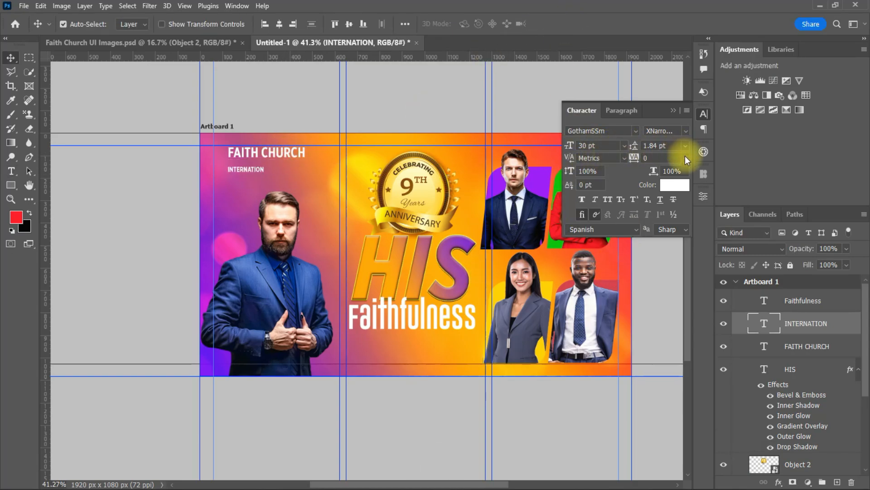
pyautogui.click(685, 158)
pyautogui.click(667, 305)
# Fine-tune the positions of FAITH CHURCH and INTERNATION, then reselect the HIS headline
pyautogui.moveTo(644, 157); pyautogui.dragTo(646, 158)
pyautogui.click(296, 154)
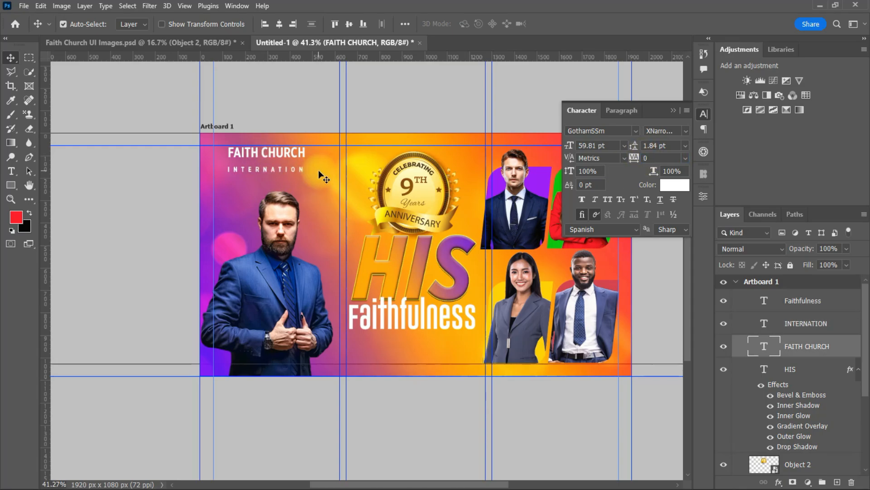
pyautogui.press('Down')
pyautogui.press('Down')
pyautogui.press('Down')
pyautogui.press('Down')
pyautogui.press('Down')
pyautogui.press('Down')
pyautogui.press('Down')
pyautogui.press('Down')
pyautogui.press('Down')
pyautogui.press('Down')
pyautogui.press('Down')
pyautogui.press('Down')
pyautogui.click(279, 171)
pyautogui.press('Up')
pyautogui.press('Up')
pyautogui.press('Up')
pyautogui.press('Up')
pyautogui.press('Up')
pyautogui.press('Up')
pyautogui.press('Up')
pyautogui.press('Up')
pyautogui.press('Up')
pyautogui.press('Up')
pyautogui.press('Up')
pyautogui.press('Up')
pyautogui.hotkey('ctrl', 'z')
pyautogui.click(272, 170)
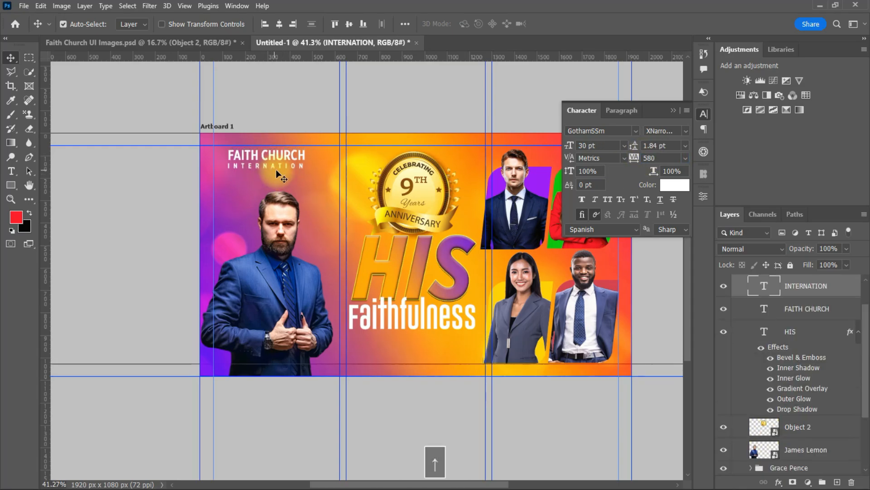
pyautogui.scroll(3, 251, 102)
pyautogui.click(250, 99)
pyautogui.click(252, 111)
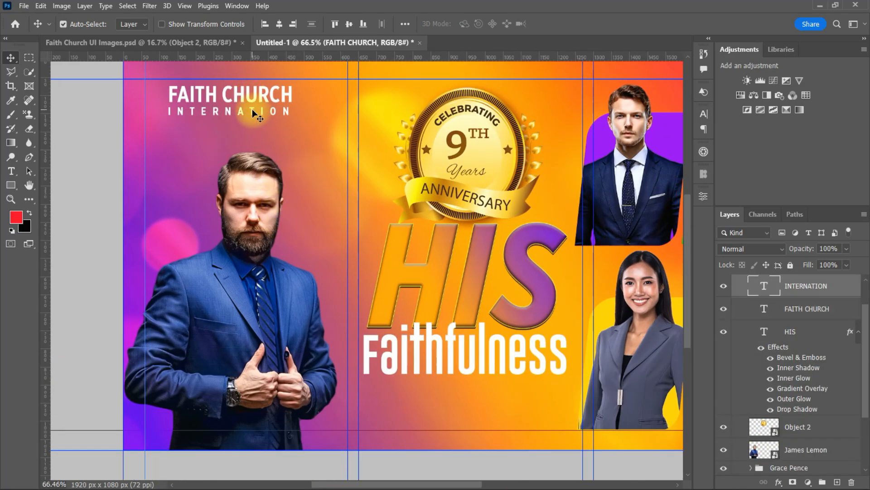
pyautogui.scroll(-3, 377, 158)
pyautogui.hscroll(3, 443, 425)
pyautogui.click(389, 282)
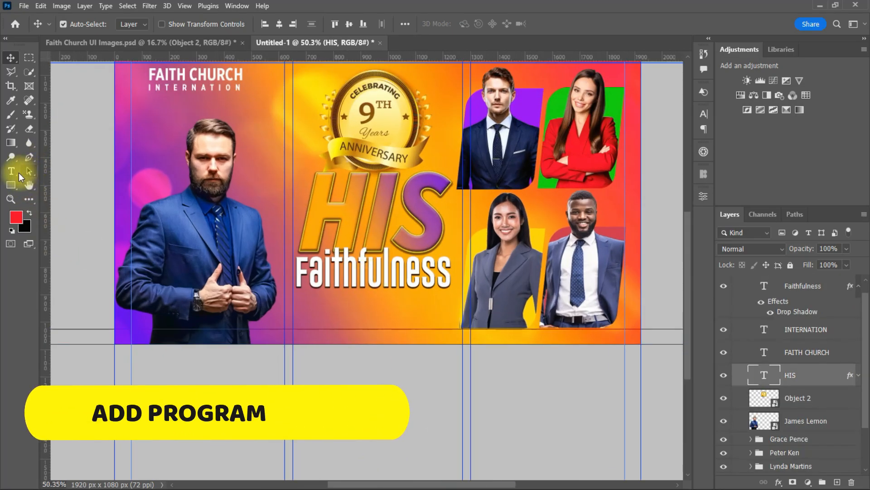
# Draw a wide purple rectangle bar below the Faithfulness text, above Object 2
pyautogui.click(11, 185)
pyautogui.click(798, 397)
pyautogui.moveTo(302, 301); pyautogui.dragTo(447, 324)
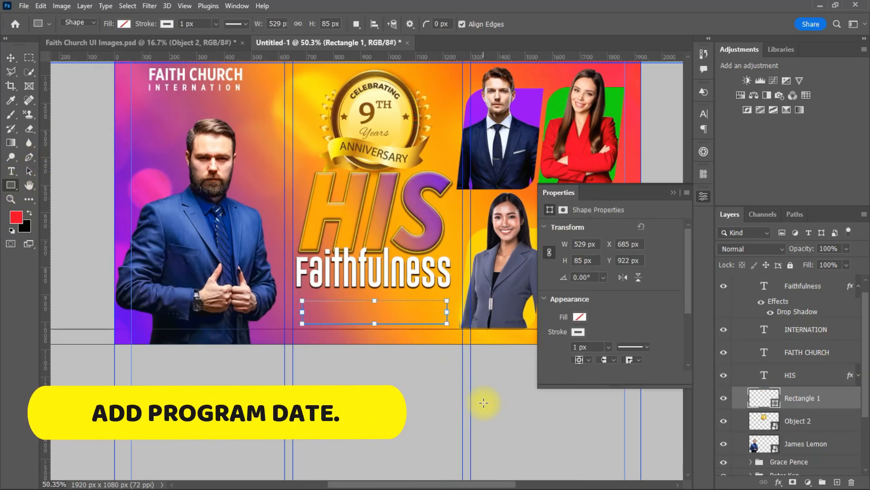
pyautogui.click(584, 313)
pyautogui.click(10, 58)
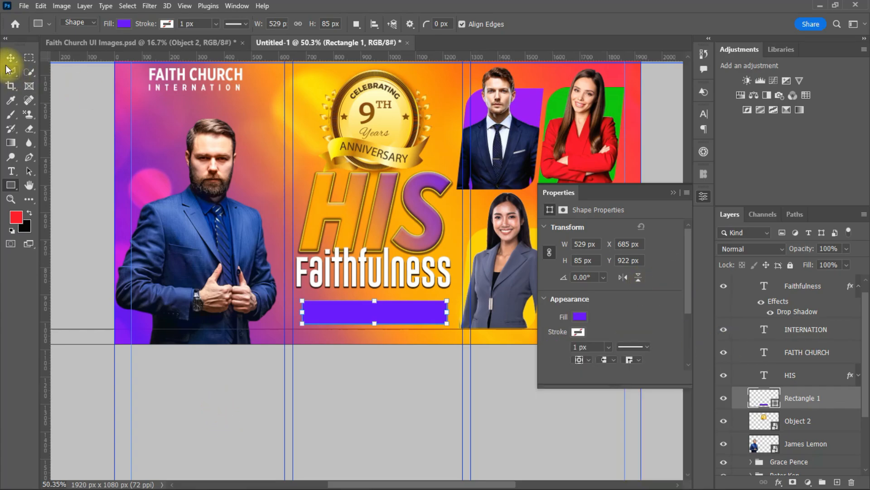
# Add a Gradient Overlay to the bar using a red-orange preset
pyautogui.doubleClick(839, 398)
pyautogui.click(503, 350)
pyautogui.click(717, 257)
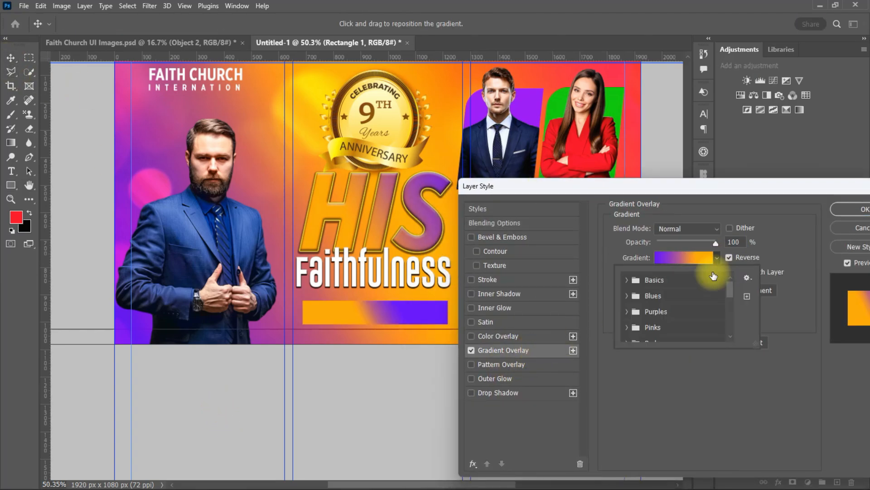
pyautogui.scroll(-10, 696, 308)
pyautogui.click(630, 332)
# Recolour the gradient stops to purple and orange sampled from the artwork
pyautogui.click(664, 257)
pyautogui.doubleClick(572, 394)
pyautogui.click(129, 330)
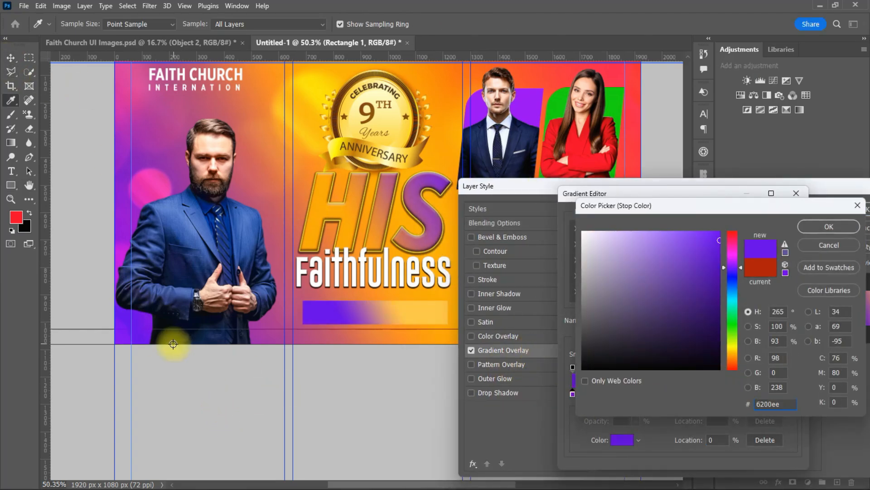
pyautogui.press('Return')
pyautogui.doubleClick(792, 394)
pyautogui.click(474, 85)
pyautogui.press('Return')
pyautogui.press('Return')
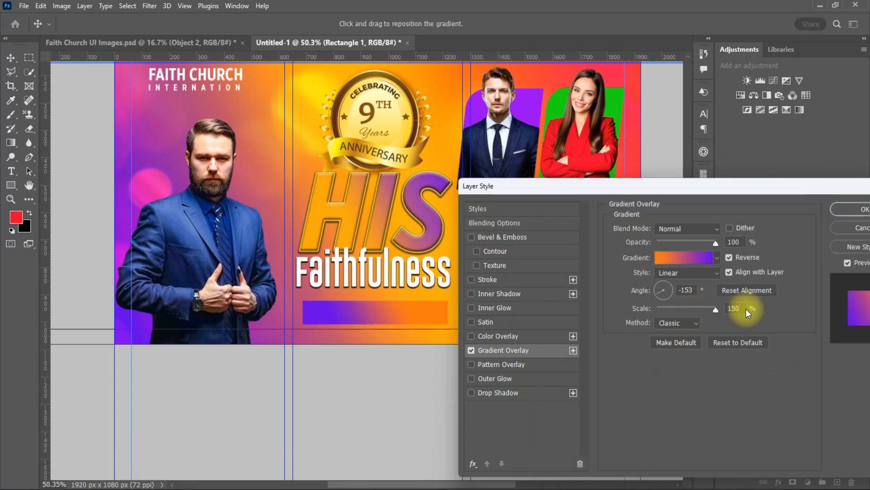
pyautogui.press('Return')
pyautogui.click(455, 333)
pyautogui.click(285, 146)
# Type the date text and move its layer above the bar layer
pyautogui.click(678, 190)
pyautogui.scroll(2, 200, 178)
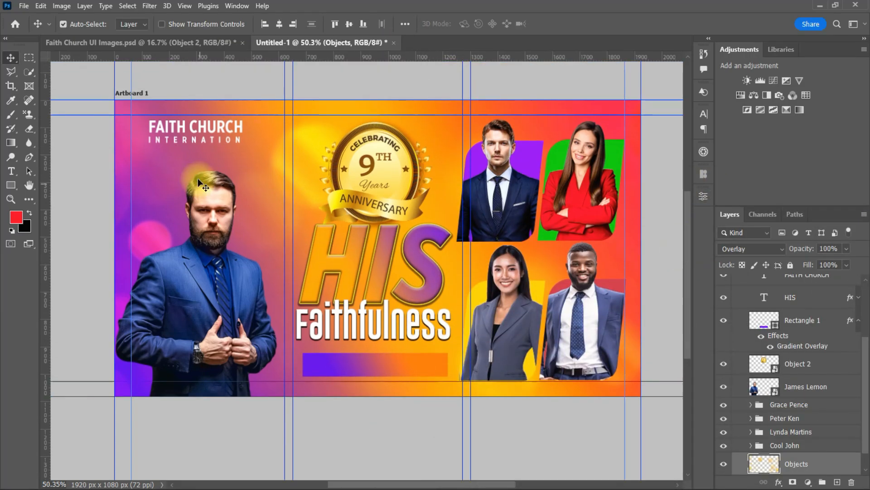
pyautogui.press('t')
pyautogui.click(251, 159)
pyautogui.write('20TH DE')
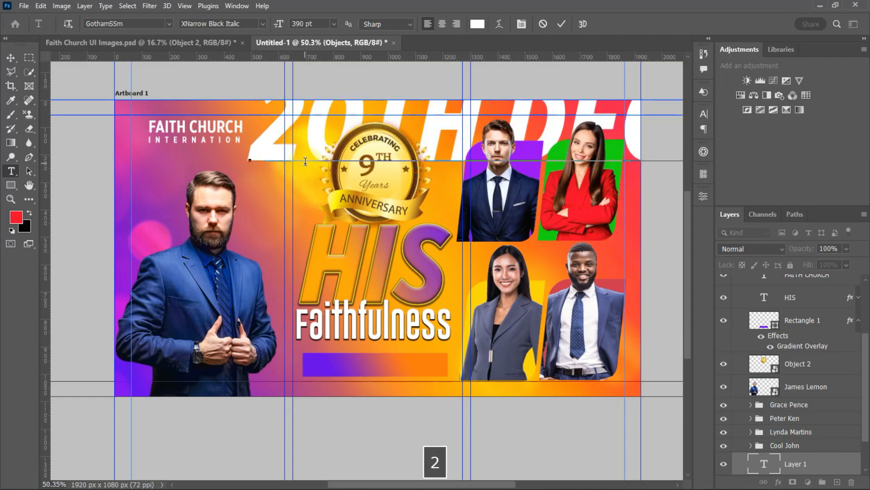
pyautogui.click(11, 58)
pyautogui.moveTo(272, 147); pyautogui.dragTo(261, 263)
pyautogui.scroll(-1, 856, 447)
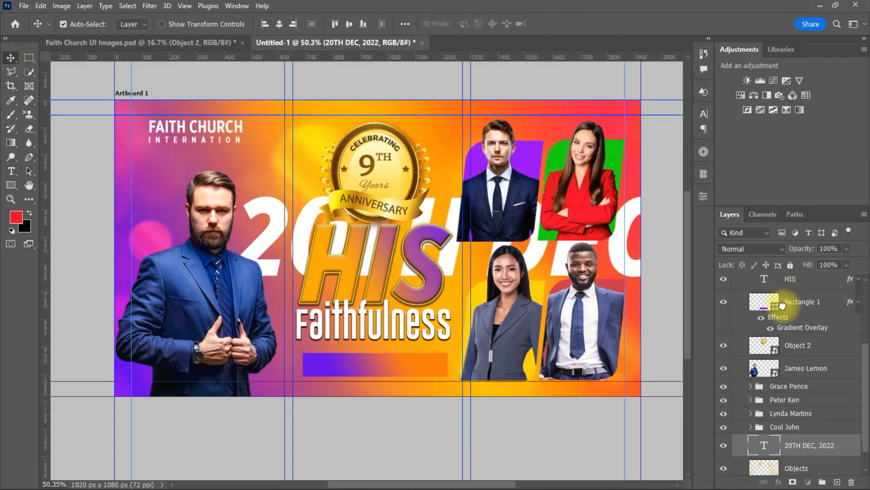
pyautogui.moveTo(782, 305); pyautogui.dragTo(782, 295)
# Scale the date down with Ctrl+T and fit it onto the gradient bar
pyautogui.hotkey('ctrl', 't')
pyautogui.moveTo(237, 243); pyautogui.dragTo(543, 247)
pyautogui.moveTo(549, 243); pyautogui.dragTo(311, 367)
pyautogui.moveTo(418, 367); pyautogui.dragTo(445, 367)
pyautogui.press('Return')
pyautogui.moveTo(378, 359); pyautogui.dragTo(379, 362)
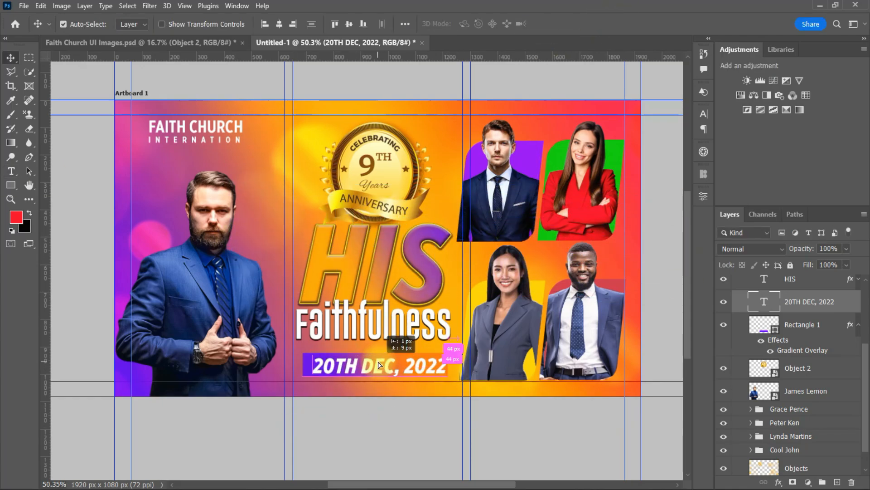
# Set the date text colour to white
pyautogui.click(704, 114)
pyautogui.click(674, 184)
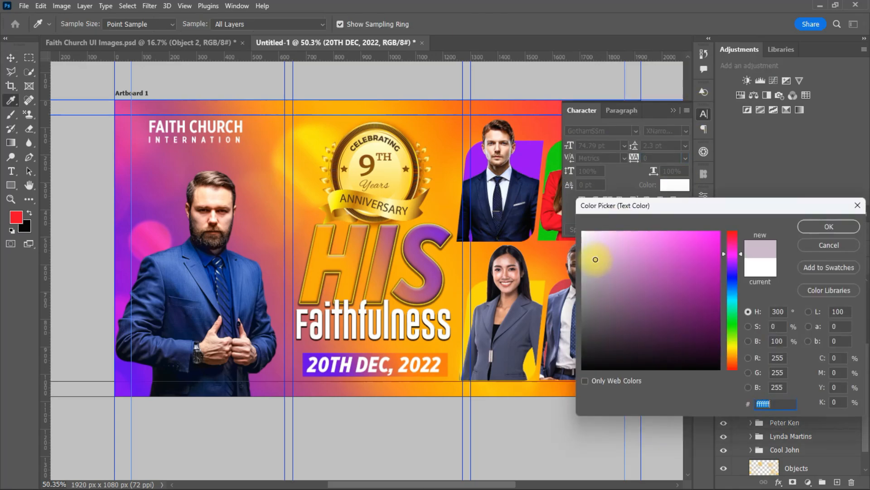
pyautogui.moveTo(596, 259); pyautogui.dragTo(582, 370)
pyautogui.click(213, 318)
pyautogui.moveTo(698, 297); pyautogui.dragTo(582, 231)
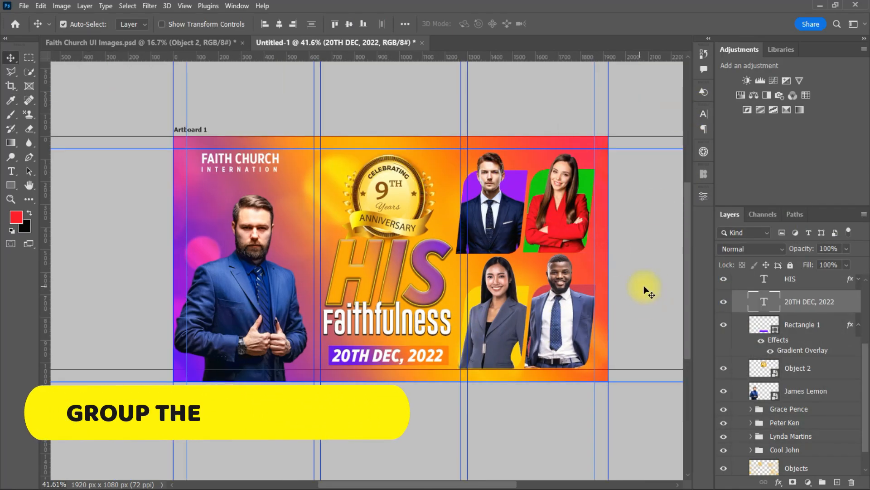
pyautogui.scroll(2, 646, 287)
pyautogui.moveTo(461, 482); pyautogui.dragTo(514, 485)
# Group the Faithfulness-through-date text layers into a group named Text
pyautogui.click(827, 365)
pyautogui.moveTo(866, 354); pyautogui.dragTo(864, 374)
pyautogui.click(545, 259)
pyautogui.click(837, 304)
pyautogui.keyDown('shift'); pyautogui.click(812, 340); pyautogui.keyUp('shift')
pyautogui.hotkey('ctrl', 'g')
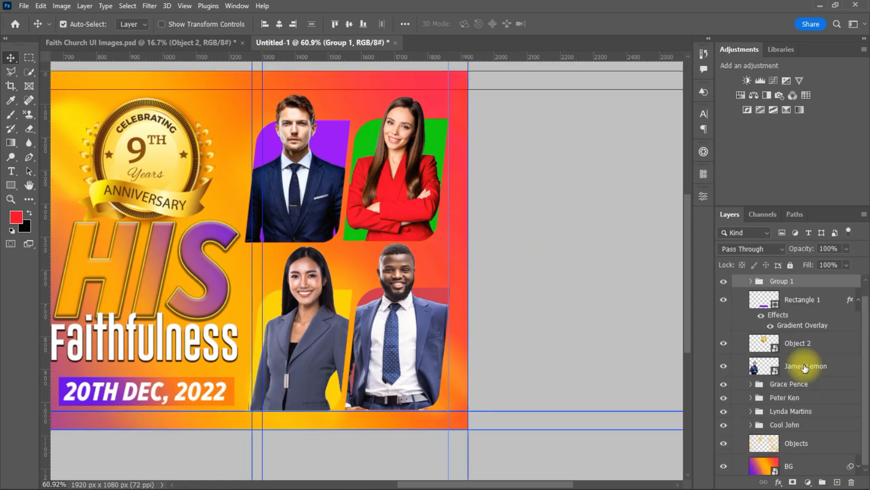
pyautogui.doubleClick(782, 281)
pyautogui.write('tE')
pyautogui.write('ext')
pyautogui.press('Return')
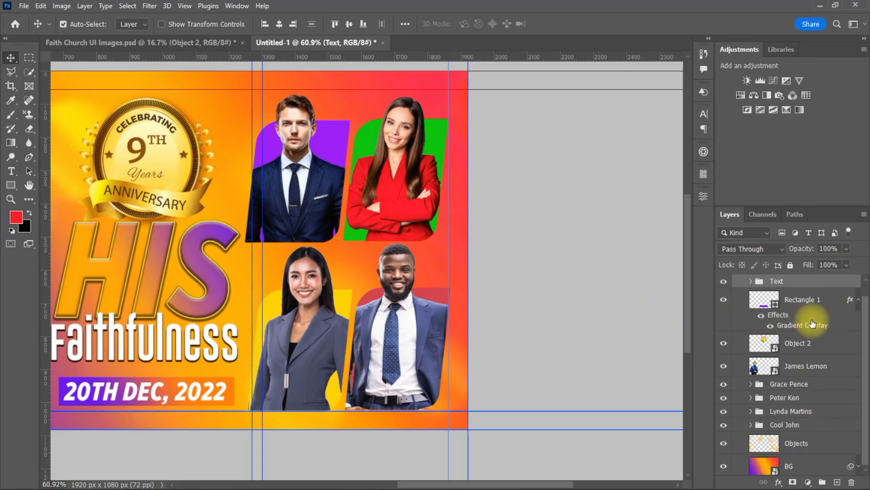
# Group the gradient bar and Object 2 into a group named Element
pyautogui.click(816, 326)
pyautogui.keyDown('shift'); pyautogui.click(816, 347); pyautogui.keyUp('shift')
pyautogui.hotkey('ctrl', 'g')
pyautogui.write('Element')
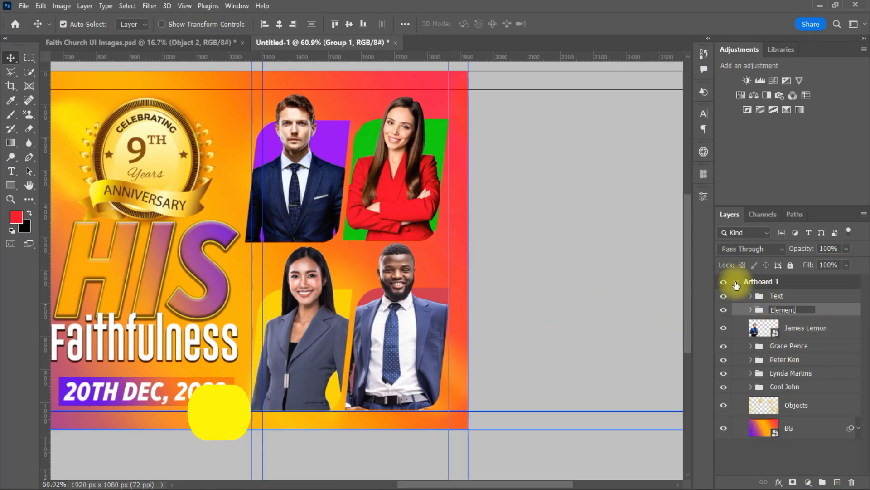
pyautogui.press('Return')
pyautogui.click(778, 296)
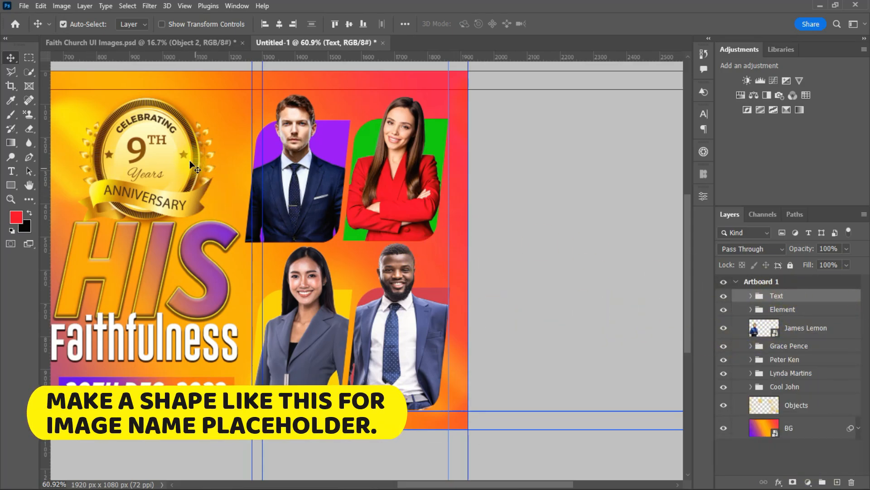
# Draw a thin rectangle across the red-jacket woman's crossed arms and fill it orange
pyautogui.rightClick(11, 185)
pyautogui.click(46, 184)
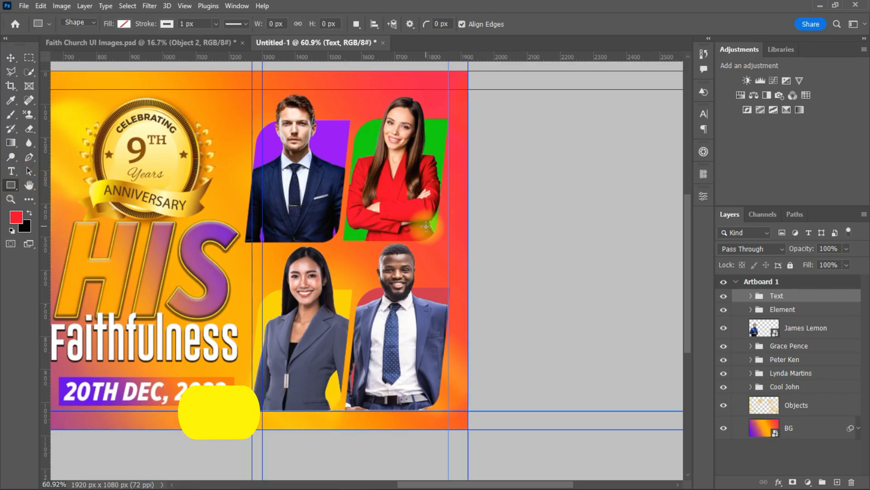
pyautogui.scroll(5, 389, 192)
pyautogui.moveTo(338, 145); pyautogui.dragTo(498, 174)
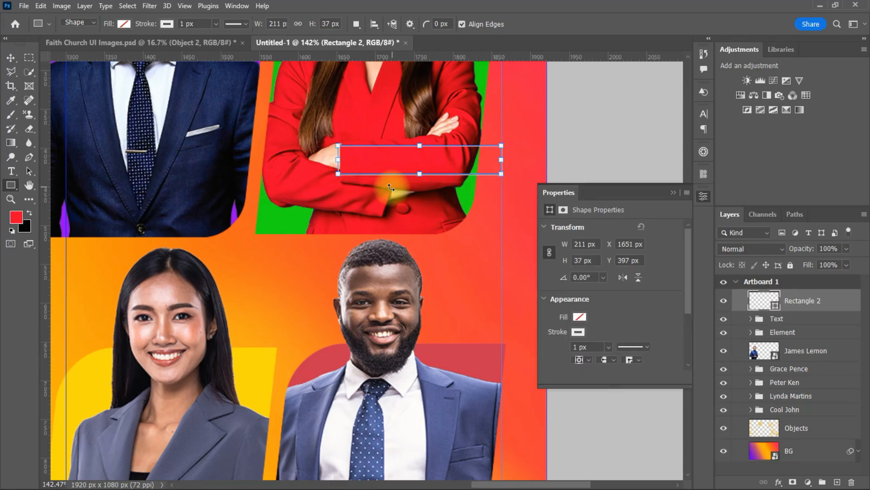
pyautogui.click(582, 317)
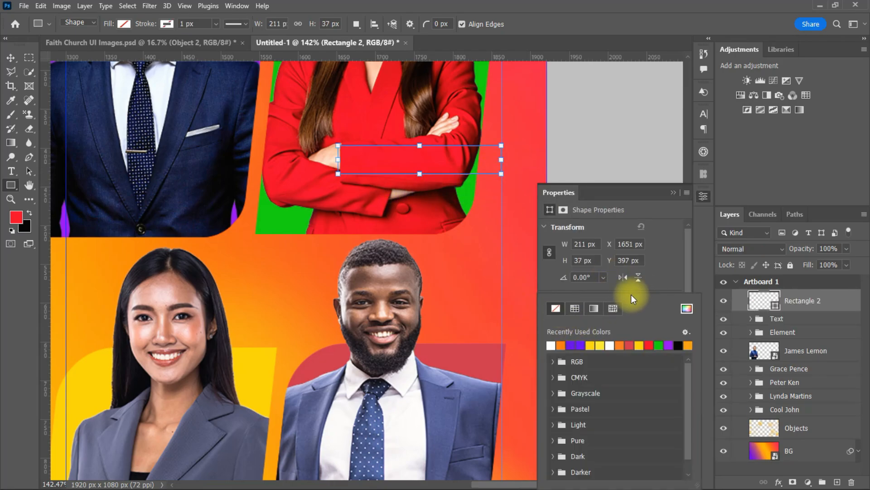
pyautogui.click(653, 290)
pyautogui.click(578, 320)
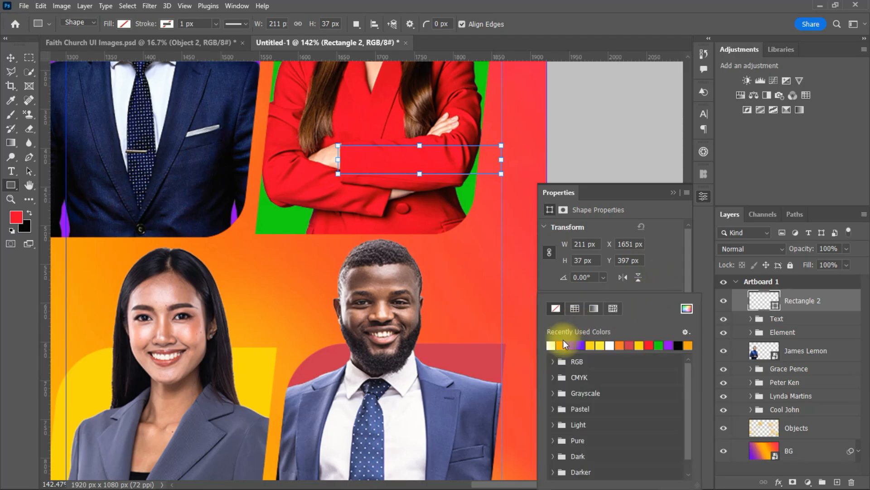
pyautogui.click(562, 344)
pyautogui.click(547, 205)
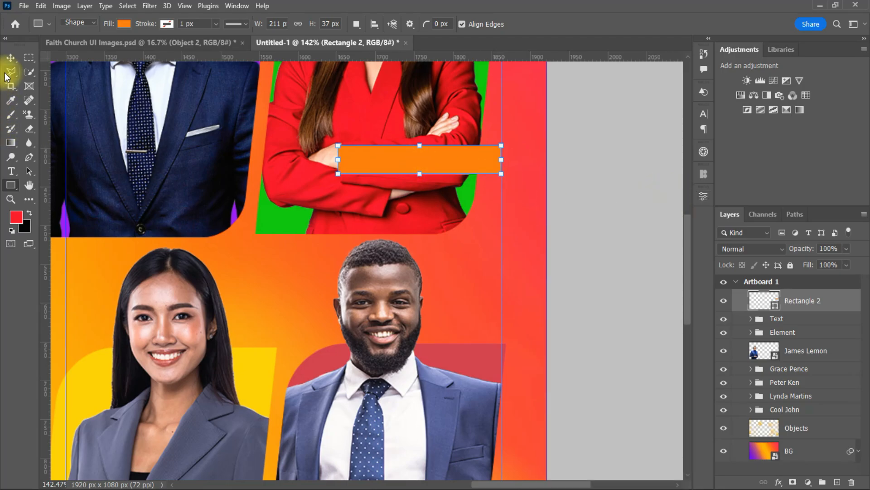
# Round the orange bar's corners fully into a 211 × 37 px pill
pyautogui.click(10, 58)
pyautogui.click(356, 167)
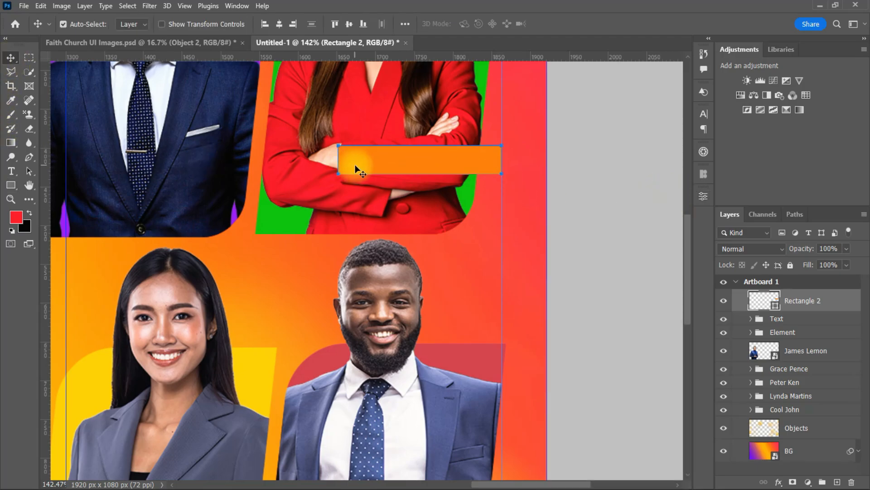
pyautogui.click(703, 196)
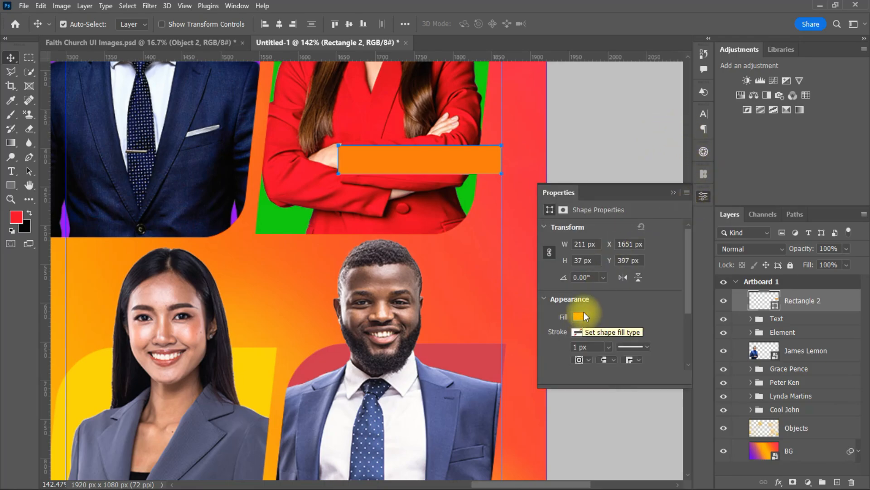
pyautogui.scroll(-3, 688, 320)
pyautogui.moveTo(636, 293); pyautogui.dragTo(550, 308)
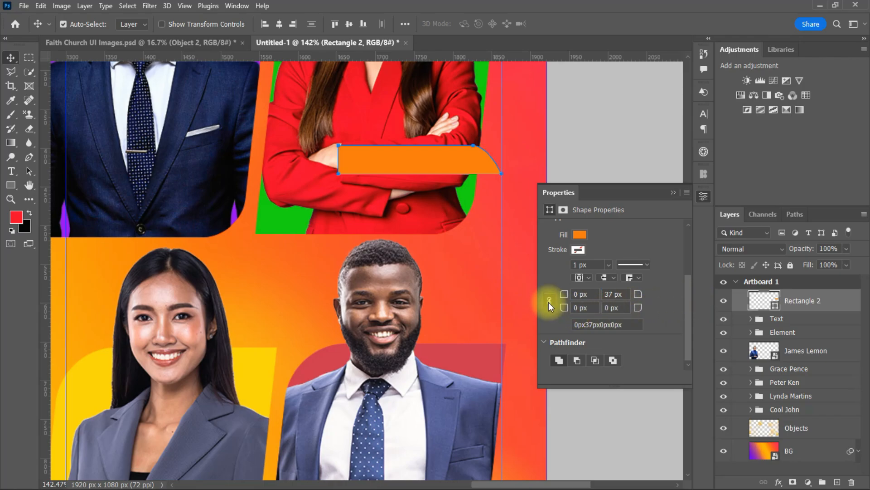
pyautogui.click(610, 294)
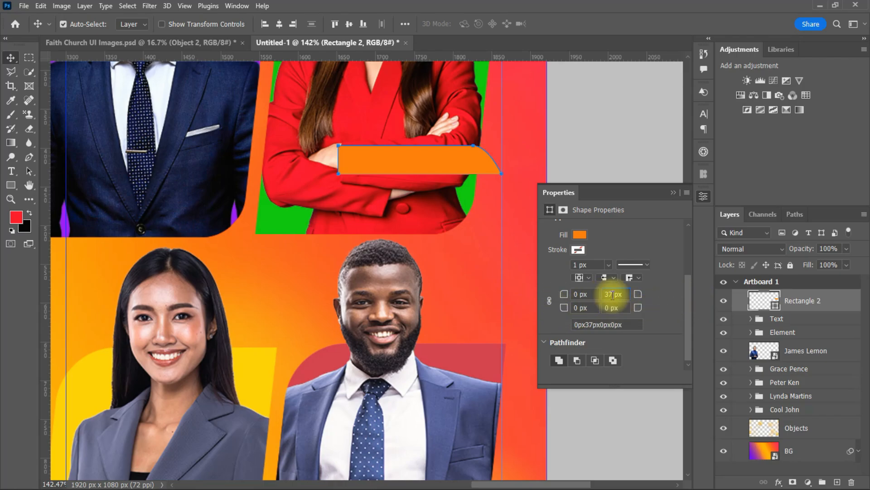
pyautogui.write('0')
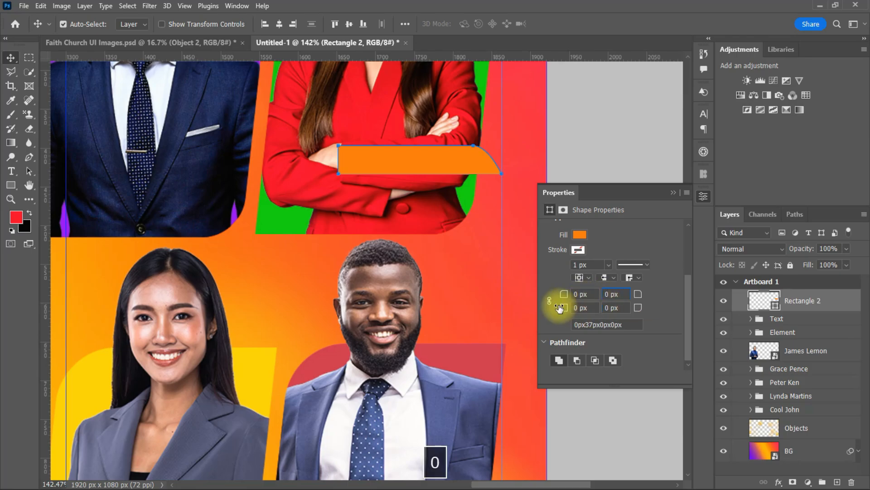
pyautogui.moveTo(663, 295); pyautogui.dragTo(723, 297)
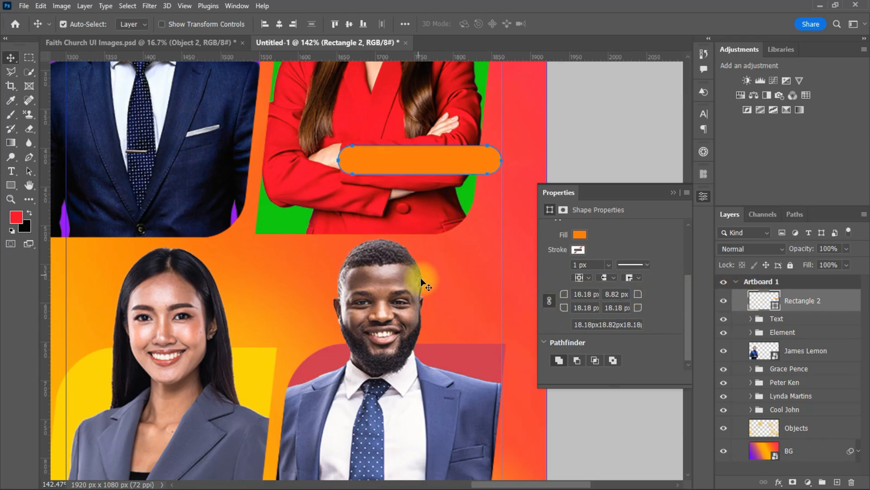
pyautogui.click(434, 244)
pyautogui.click(435, 164)
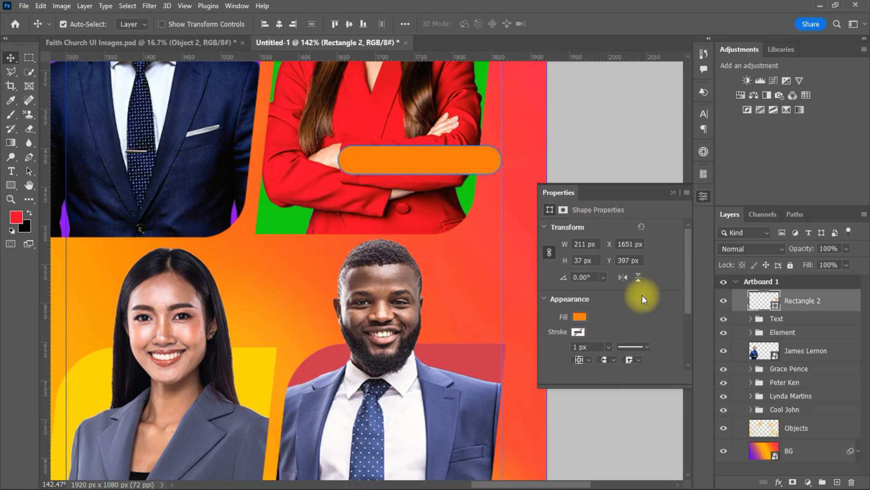
pyautogui.click(579, 316)
# Change the bar's fill to white and nudge it lower on the woman's photo
pyautogui.click(561, 344)
pyautogui.click(547, 160)
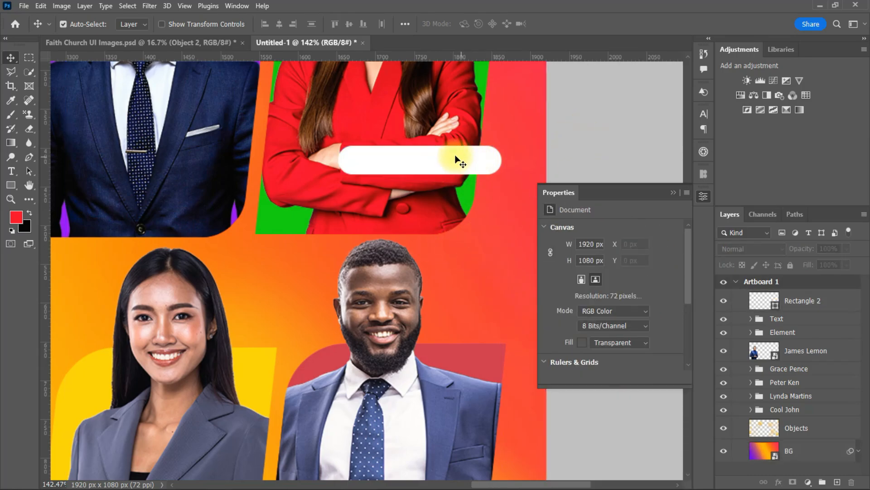
pyautogui.click(456, 158)
pyautogui.scroll(-5, 434, 312)
pyautogui.scroll(-4, 440, 309)
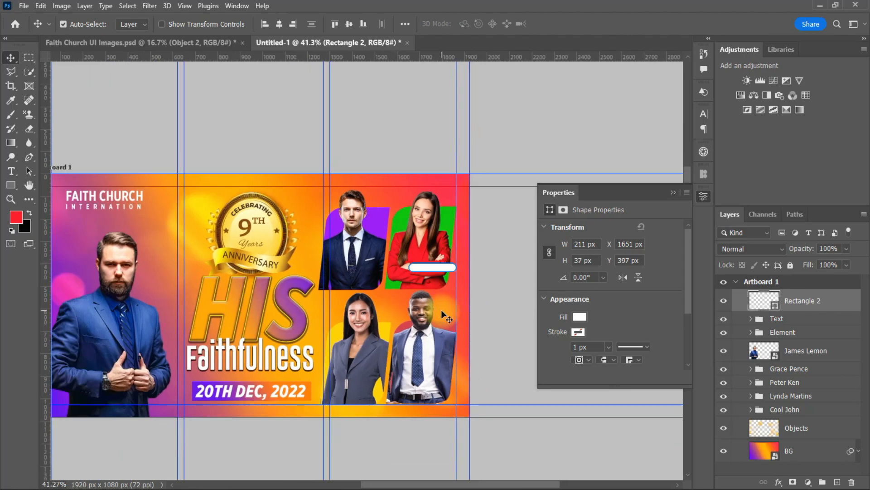
pyautogui.scroll(3, 442, 309)
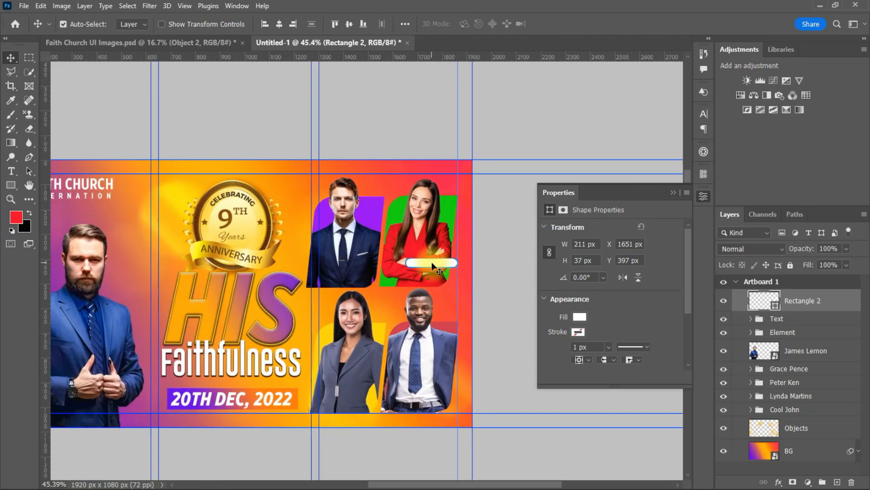
pyautogui.moveTo(432, 263); pyautogui.dragTo(429, 272)
pyautogui.scroll(7, 449, 282)
pyautogui.scroll(4, 489, 289)
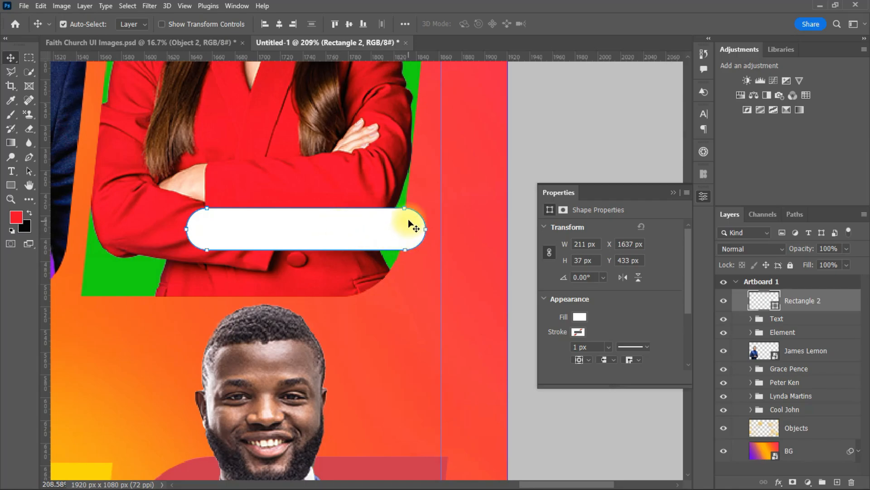
# Rasterize Rectangle 2 and cut off its right tip with a Polygonal Lasso triangle
pyautogui.rightClick(838, 303)
pyautogui.click(739, 195)
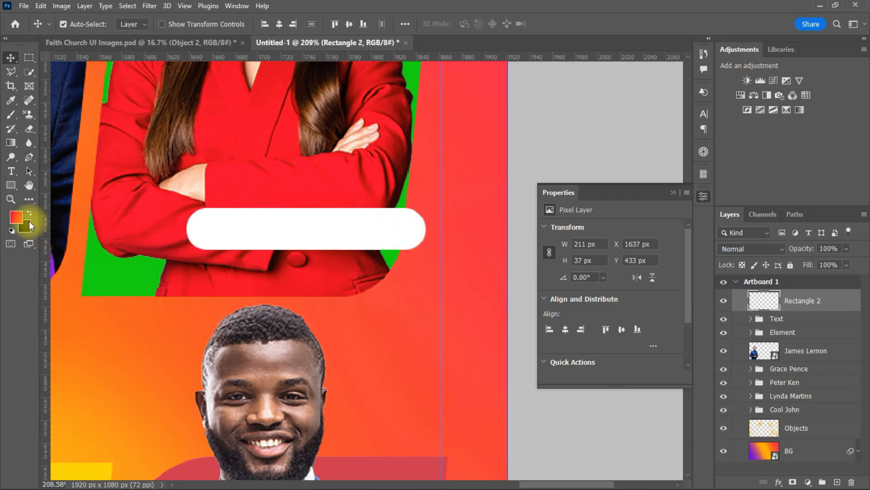
pyautogui.click(289, 223)
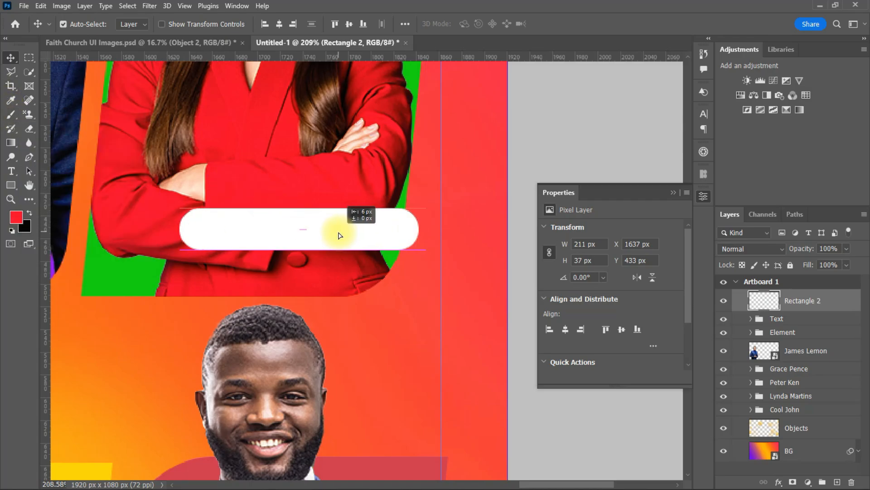
pyautogui.click(14, 72)
pyautogui.click(54, 80)
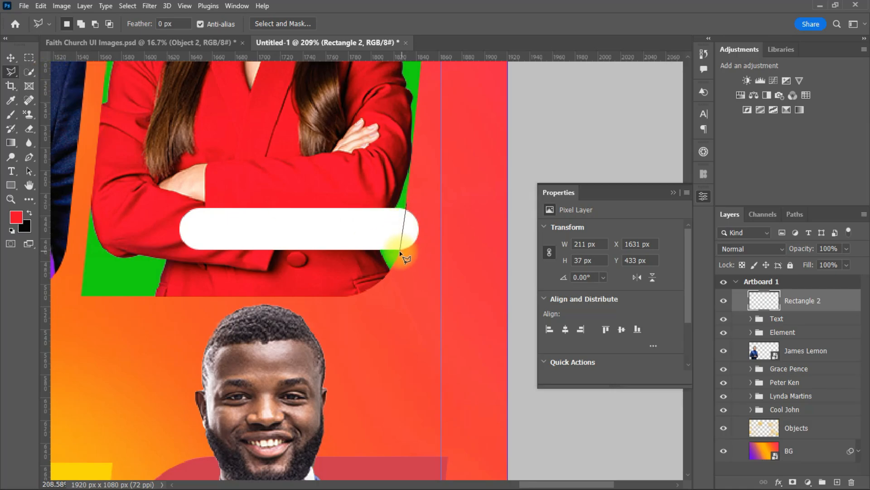
pyautogui.click(473, 211)
pyautogui.click(407, 206)
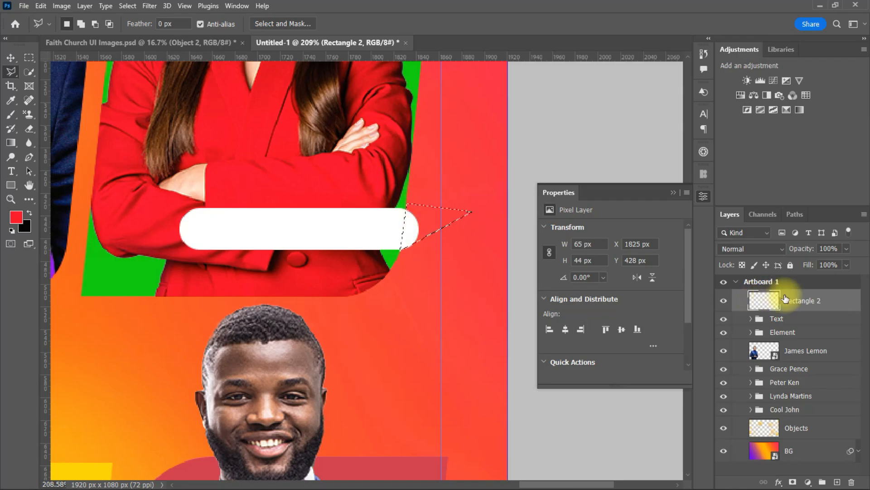
pyautogui.click(40, 6)
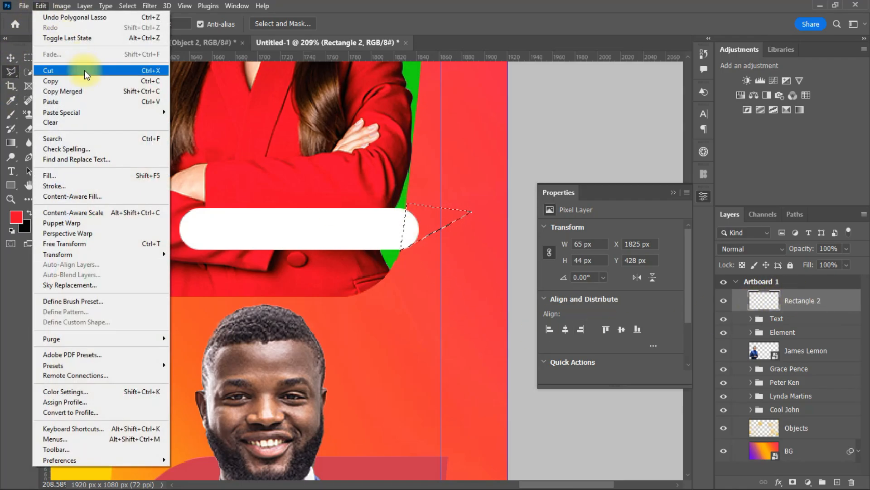
pyautogui.click(84, 70)
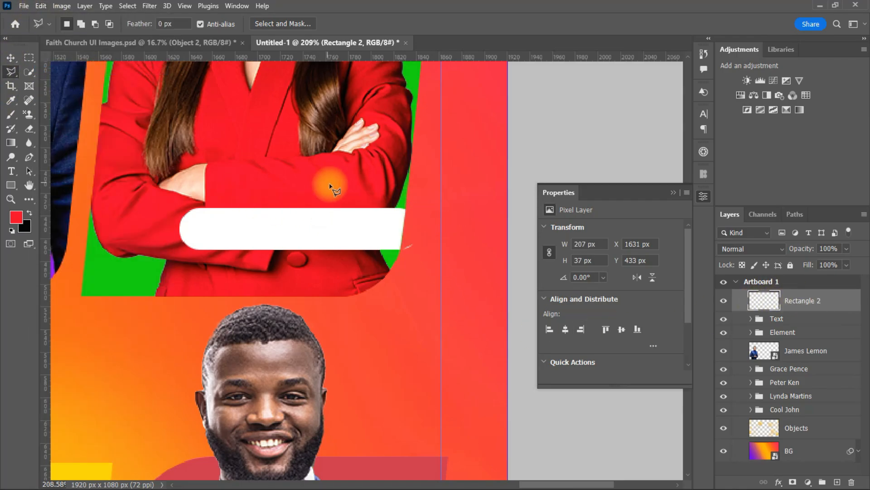
# Open the Layer Style settings for the trimmed name tag
pyautogui.click(11, 58)
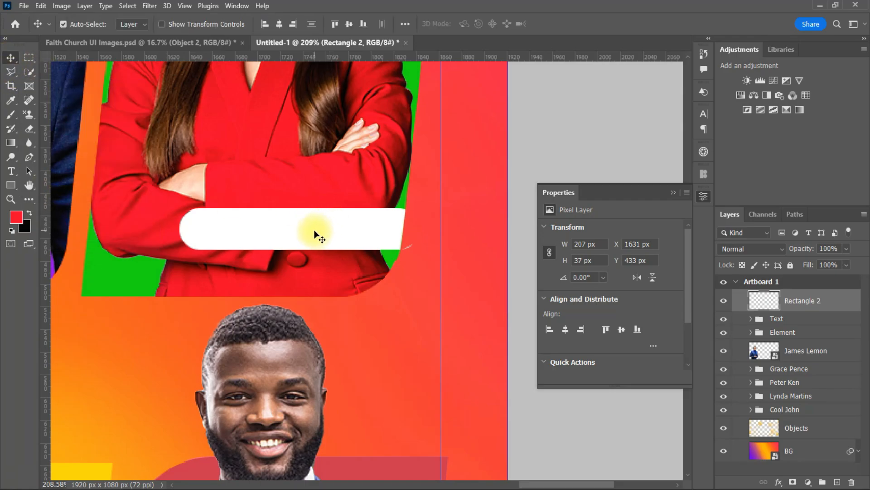
pyautogui.click(28, 129)
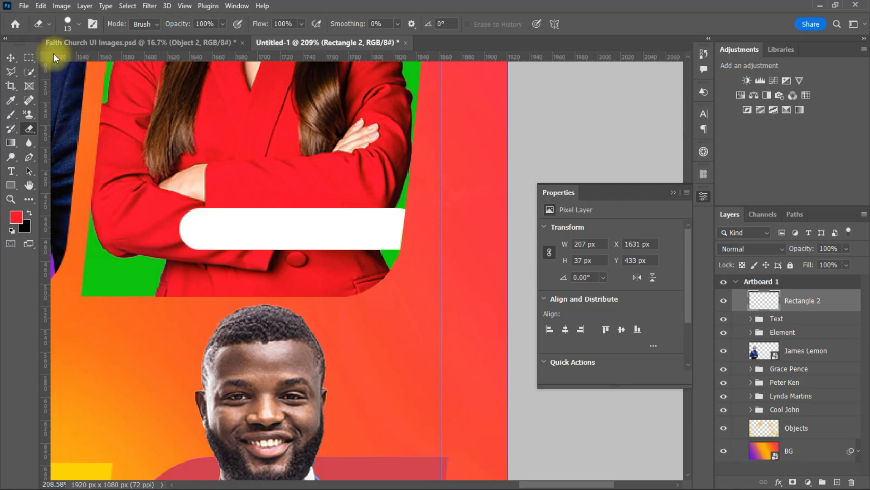
pyautogui.click(11, 57)
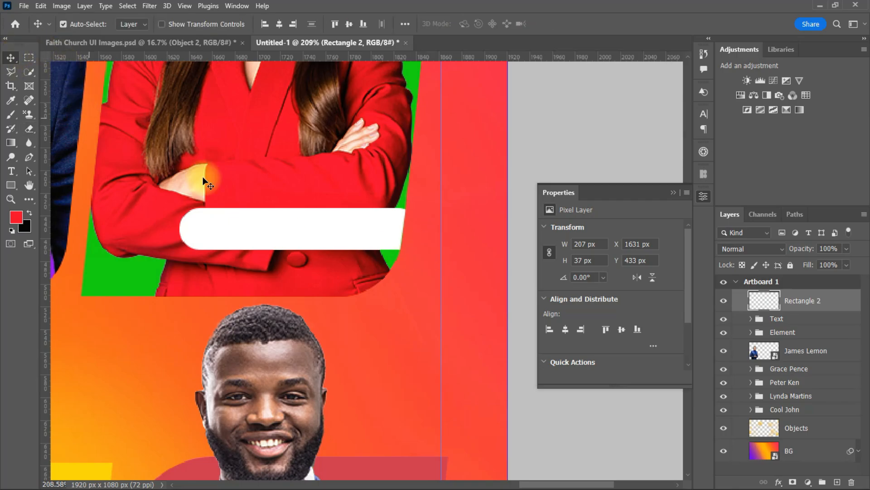
pyautogui.doubleClick(848, 301)
# Apply Bevel & Emboss to Rectangle 2: Depth 115%, black Multiply highlight, Size 1 px, Soften 5 px
pyautogui.click(459, 237)
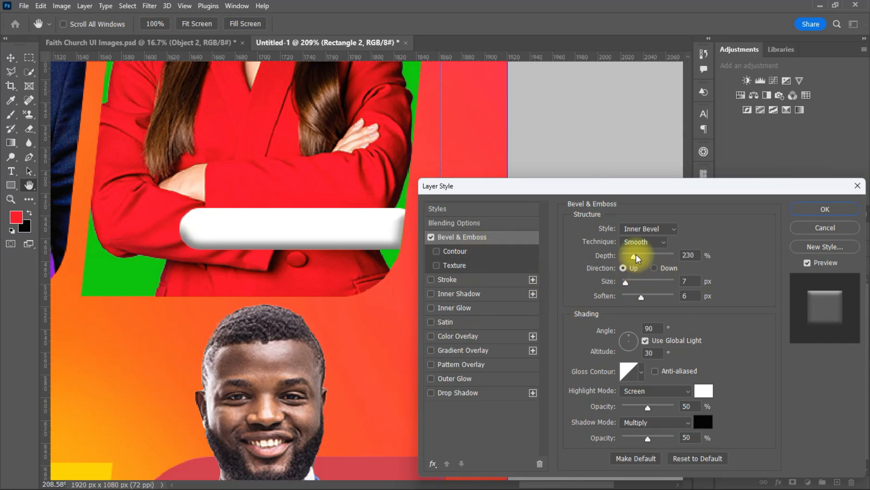
pyautogui.moveTo(635, 256)
pyautogui.mouseDown()
pyautogui.moveTo(646, 256)
pyautogui.moveTo(627, 256)
pyautogui.mouseUp()
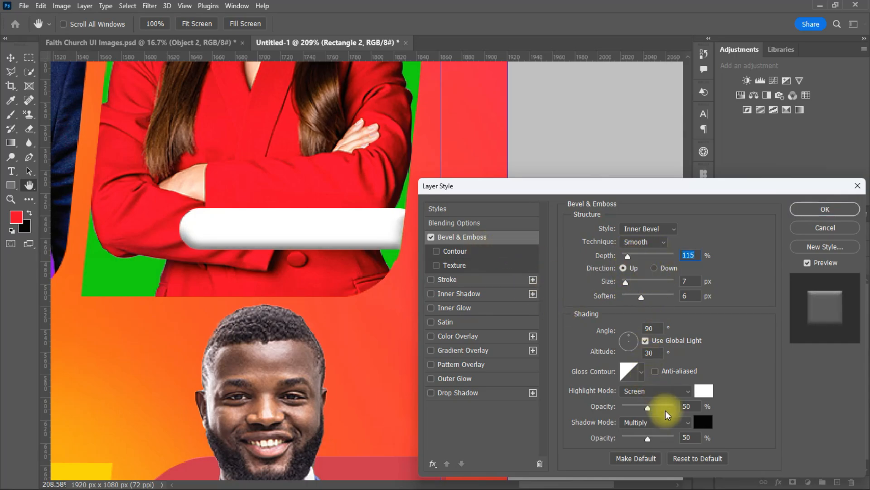
pyautogui.click(707, 393)
pyautogui.moveTo(602, 323); pyautogui.dragTo(550, 428)
pyautogui.click(822, 229)
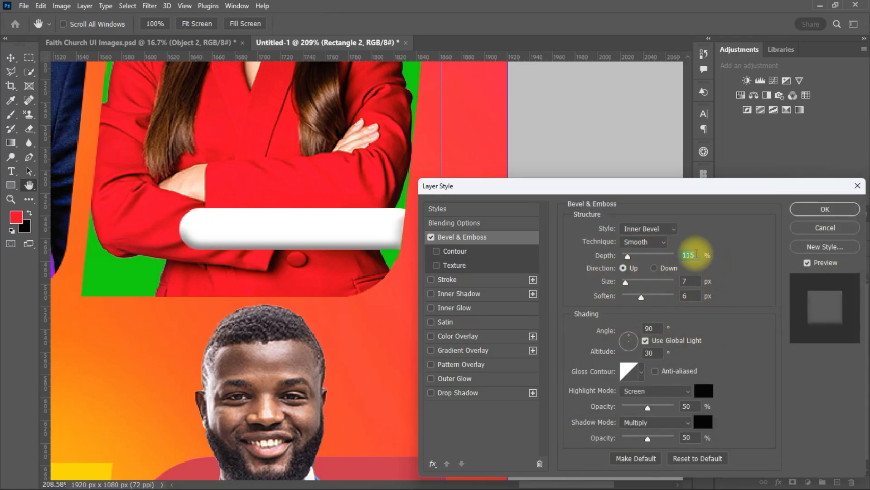
pyautogui.click(688, 390)
pyautogui.click(632, 229)
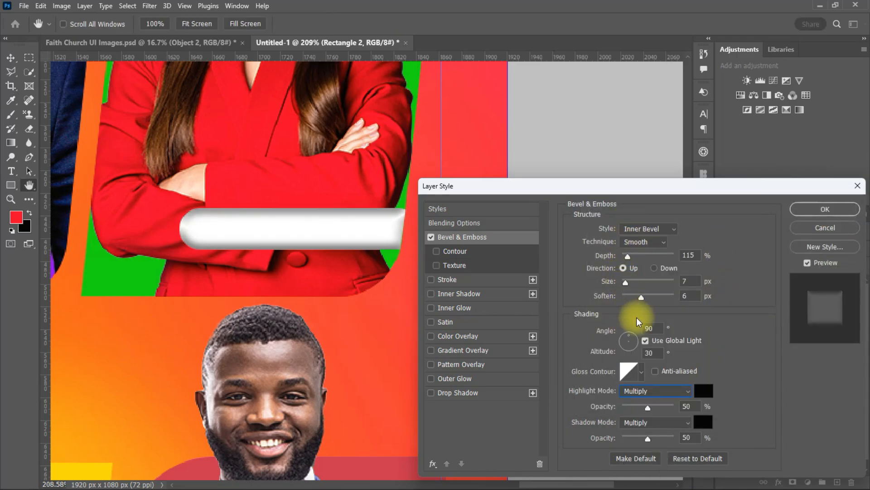
pyautogui.moveTo(635, 296); pyautogui.dragTo(621, 284)
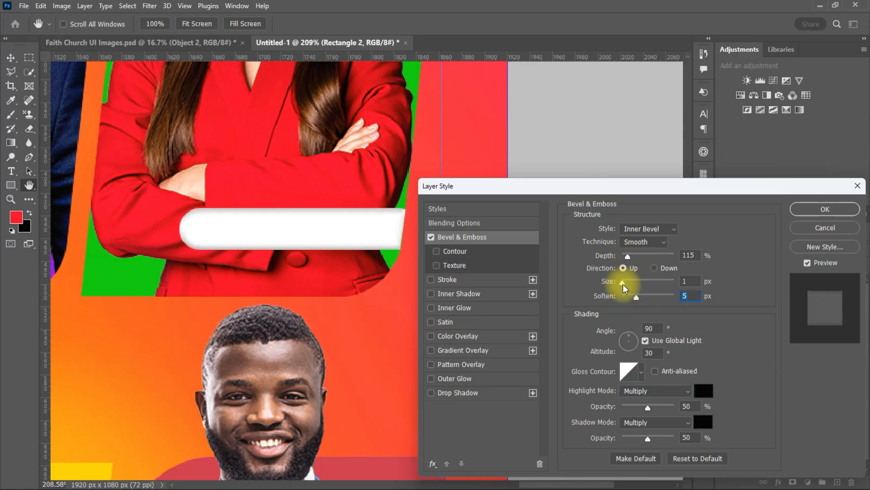
pyautogui.click(802, 209)
pyautogui.scroll(-5, 380, 304)
# Duplicate the bevelled name tag onto the other three photos
pyautogui.scroll(-2, 380, 303)
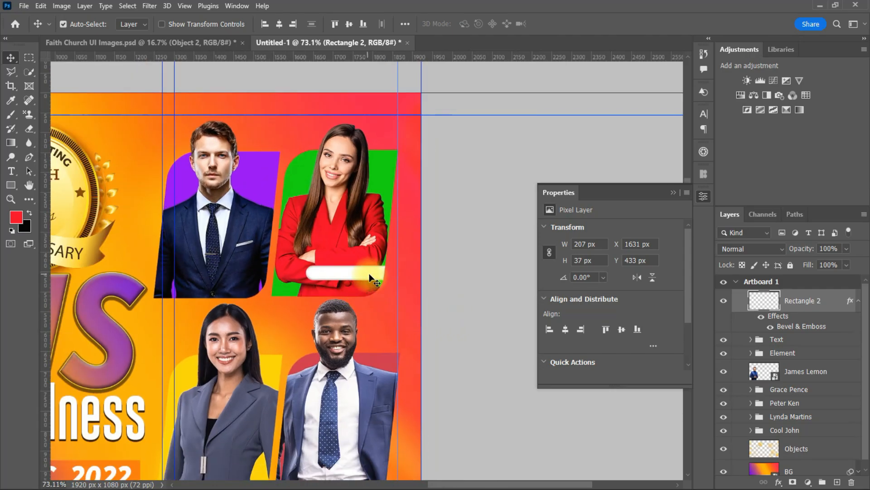
pyautogui.scroll(4, 374, 277)
pyautogui.click(704, 197)
pyautogui.scroll(-4, 675, 272)
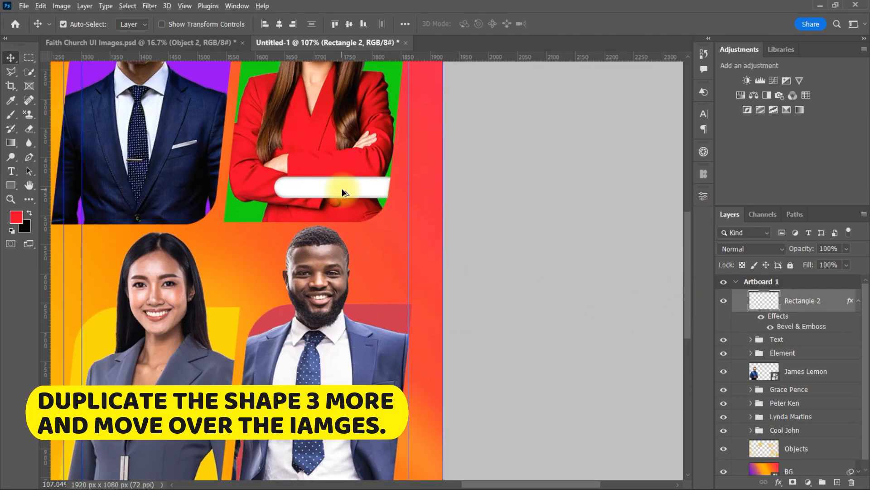
pyautogui.moveTo(340, 189); pyautogui.dragTo(163, 188)
pyautogui.scroll(-3, 459, 324)
pyautogui.moveTo(165, 109); pyautogui.dragTo(331, 398)
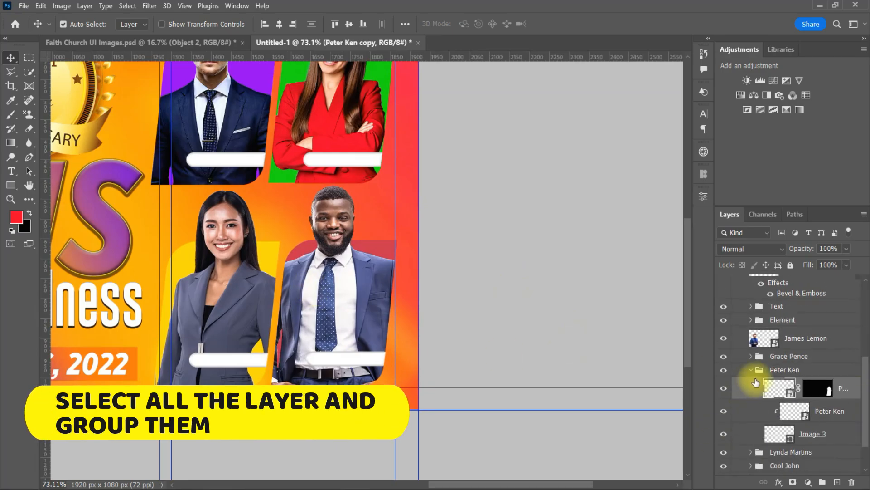
pyautogui.press('t')
pyautogui.moveTo(866, 385); pyautogui.dragTo(865, 309)
# Select all four tag layers and group them as Shape
pyautogui.click(803, 282)
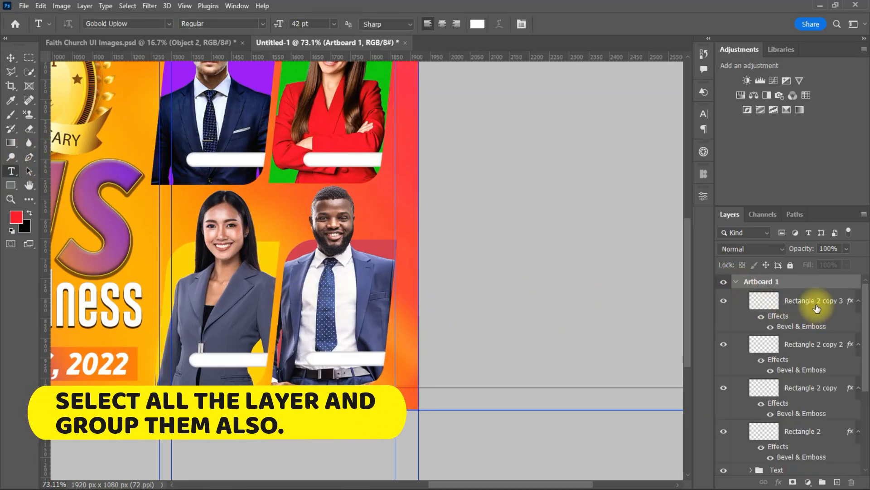
pyautogui.click(817, 307)
pyautogui.moveTo(865, 339); pyautogui.dragTo(866, 361)
pyautogui.keyDown('shift'); pyautogui.click(847, 388); pyautogui.keyUp('shift')
pyautogui.hotkey('ctrl', 'g')
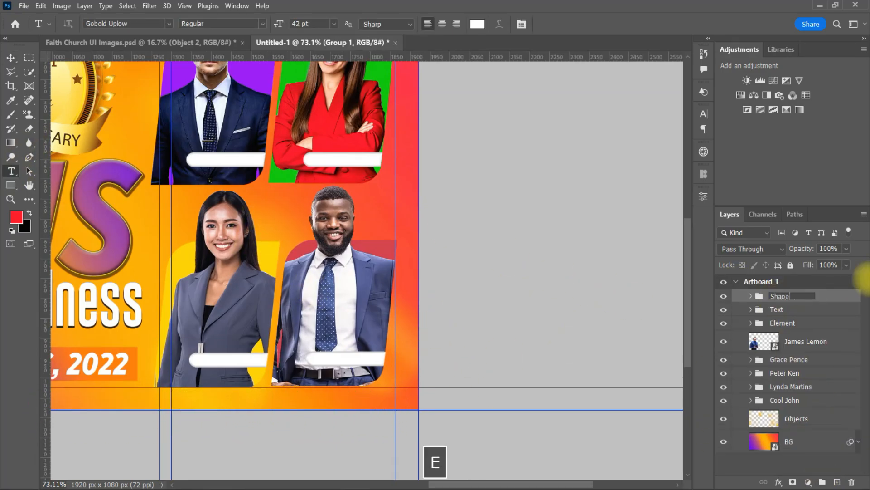
pyautogui.press('Return')
pyautogui.hscroll(-6, 278, 241)
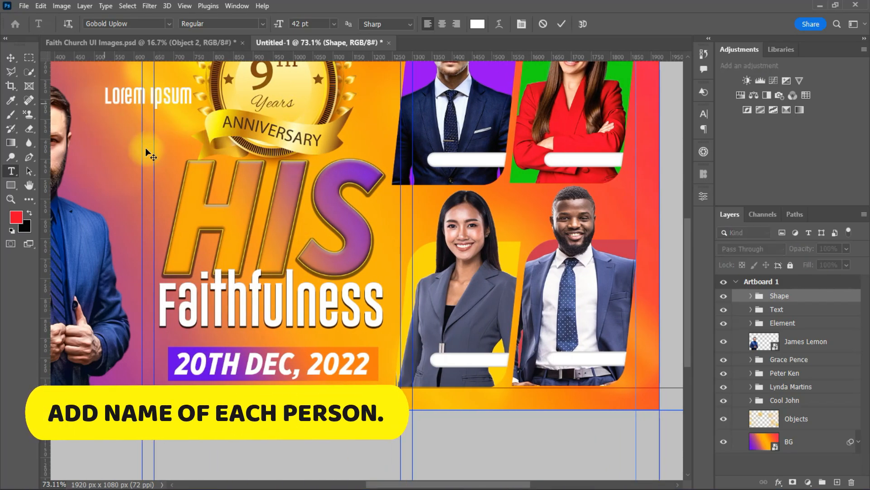
pyautogui.write('PE')
pyautogui.press('BackSpace')
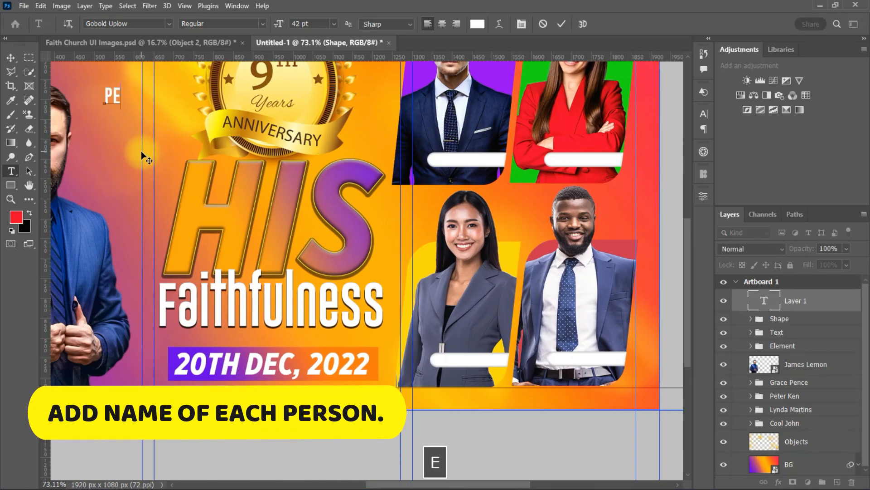
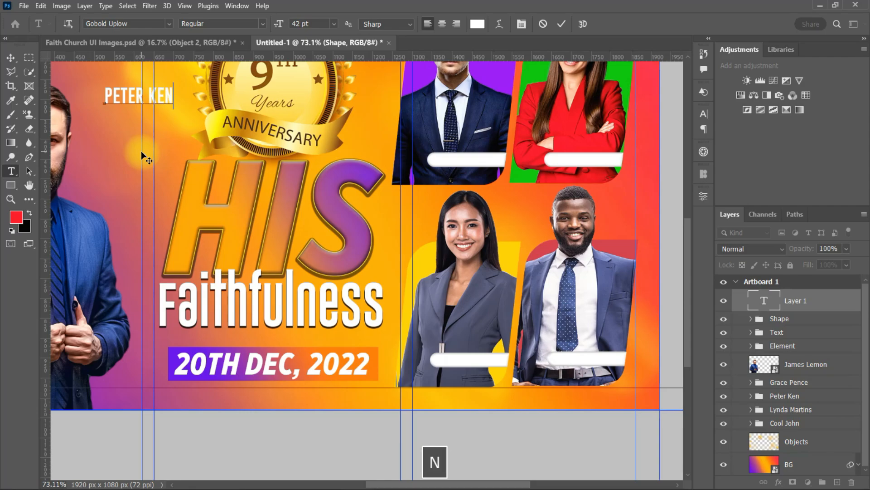
pyautogui.click(10, 57)
pyautogui.click(704, 114)
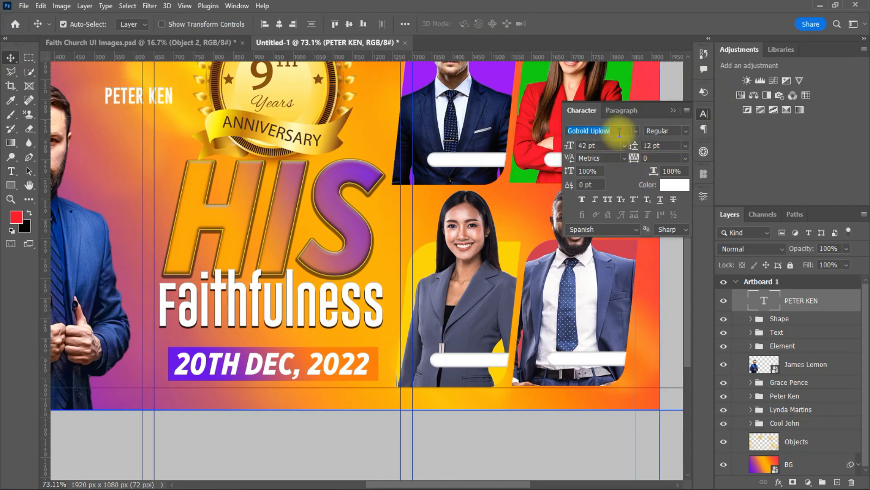
pyautogui.write('Poppins')
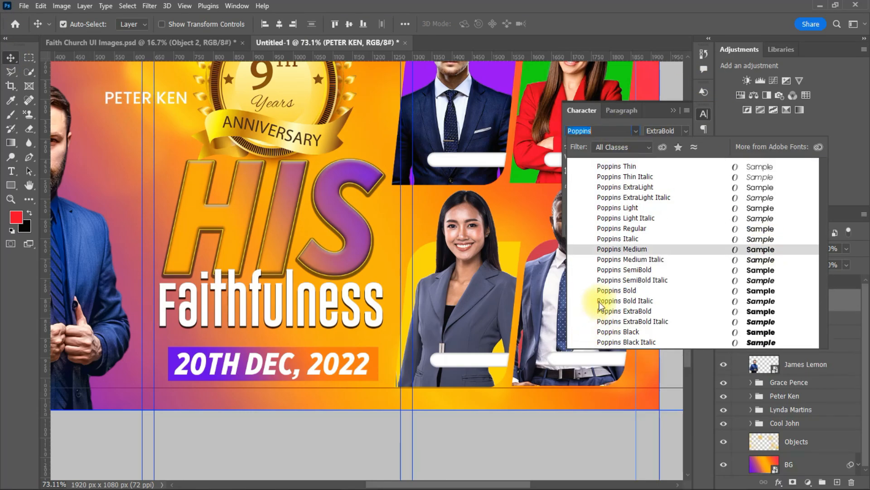
pyautogui.click(616, 291)
pyautogui.click(675, 111)
pyautogui.moveTo(172, 98); pyautogui.dragTo(595, 400)
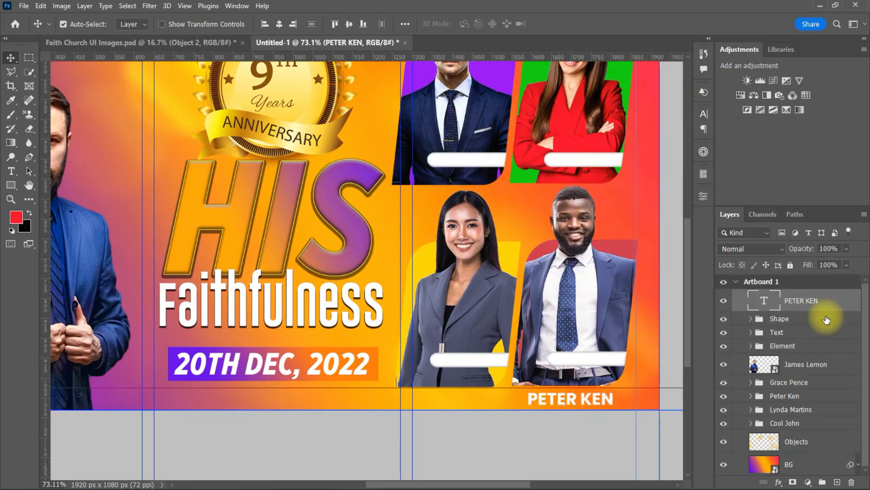
pyautogui.click(703, 114)
pyautogui.click(624, 145)
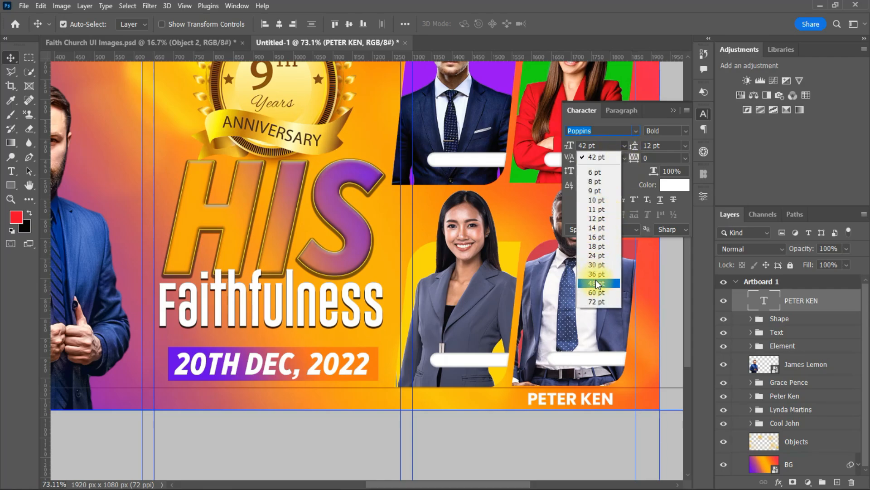
pyautogui.click(595, 278)
pyautogui.click(597, 146)
pyautogui.scroll(6, 598, 145)
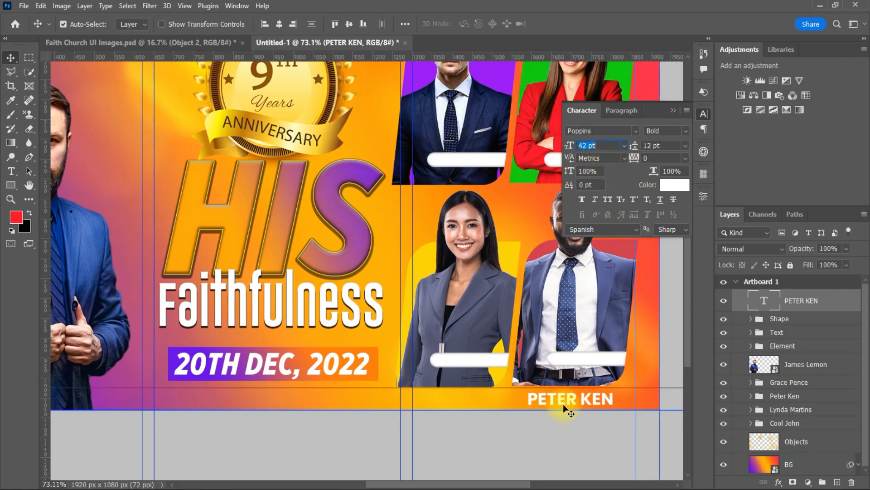
pyautogui.click(563, 403)
pyautogui.click(570, 403)
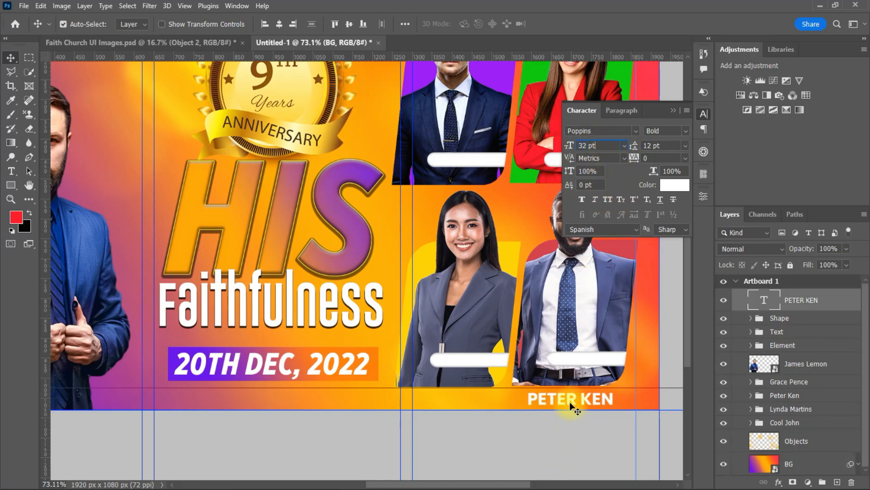
pyautogui.click(623, 145)
pyautogui.click(601, 265)
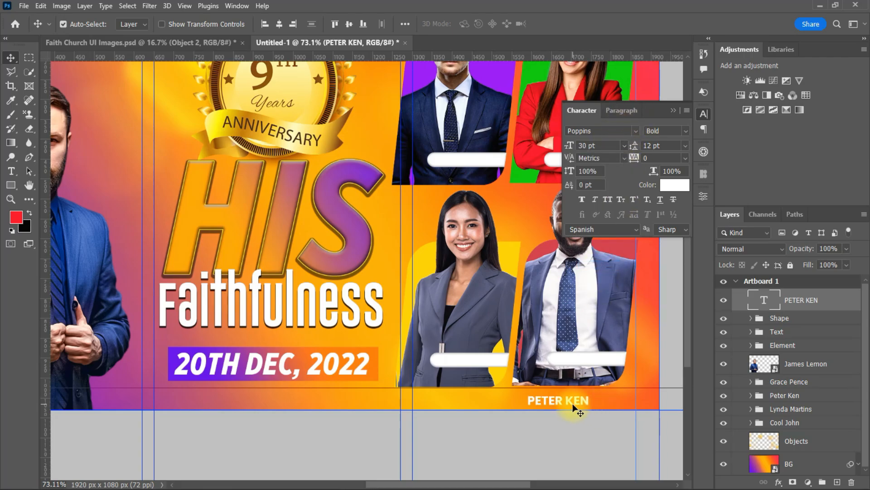
pyautogui.click(674, 185)
pyautogui.click(580, 414)
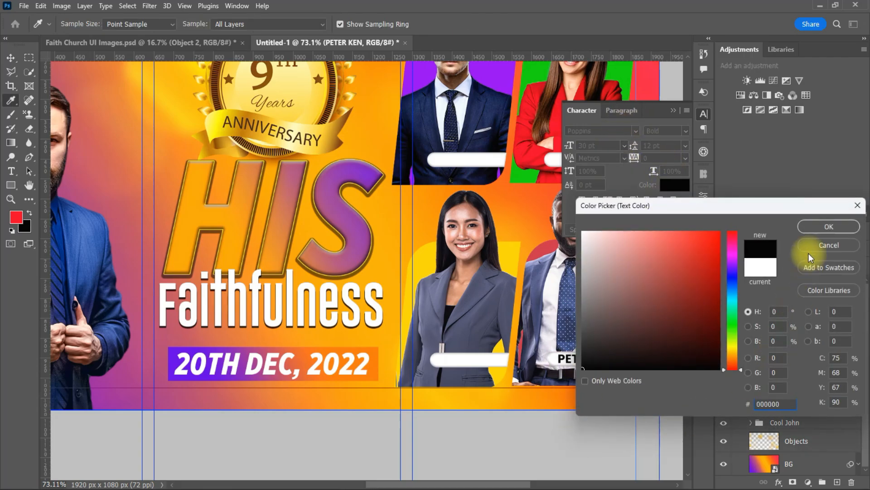
pyautogui.click(829, 226)
pyautogui.write('25')
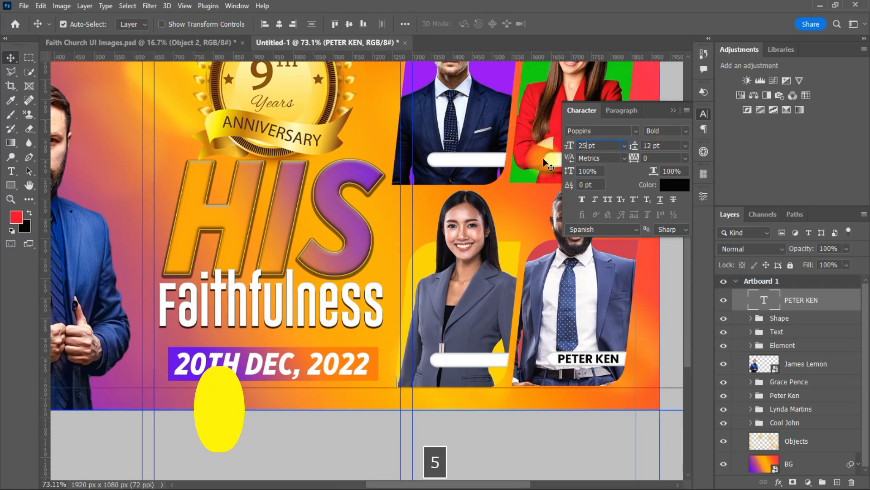
pyautogui.press('Return')
pyautogui.moveTo(576, 361); pyautogui.dragTo(585, 160)
pyautogui.click(674, 111)
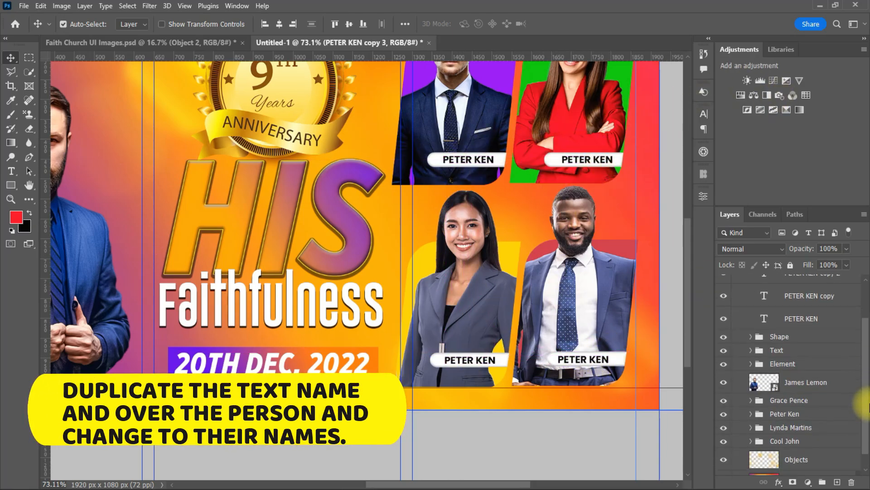
pyautogui.press('Return')
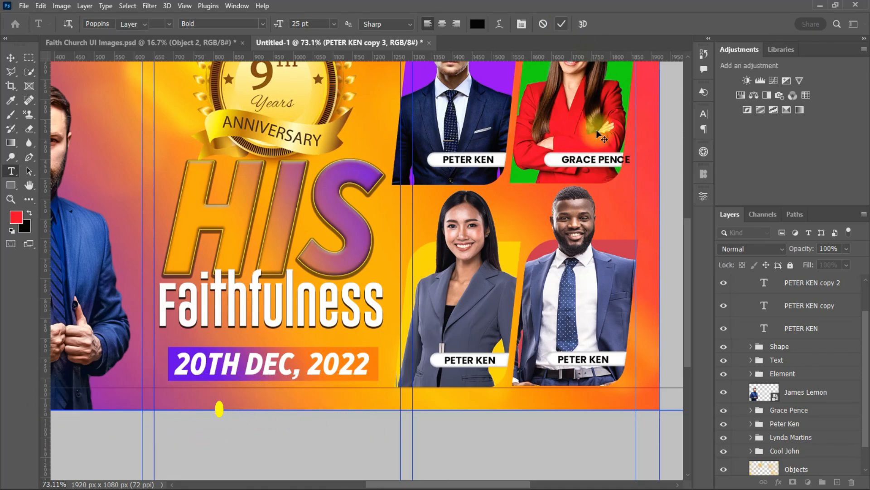
pyautogui.click(597, 131)
pyautogui.moveTo(591, 157); pyautogui.dragTo(579, 158)
pyautogui.click(462, 159)
pyautogui.moveTo(866, 334); pyautogui.dragTo(867, 370)
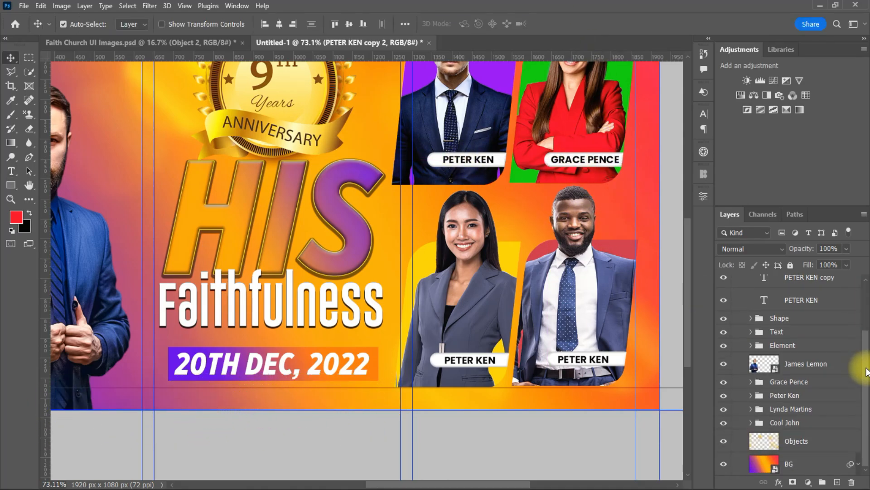
pyautogui.press('Return')
pyautogui.write('COOL JOHN')
pyautogui.click(561, 26)
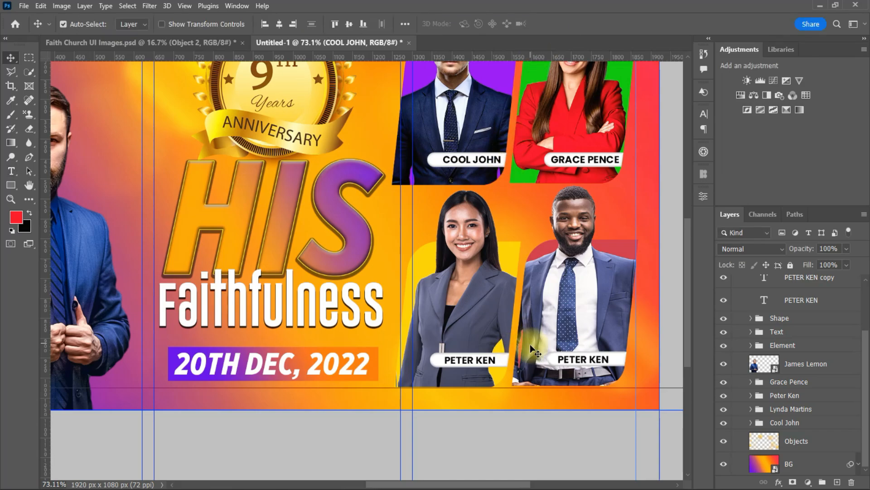
pyautogui.doubleClick(477, 362)
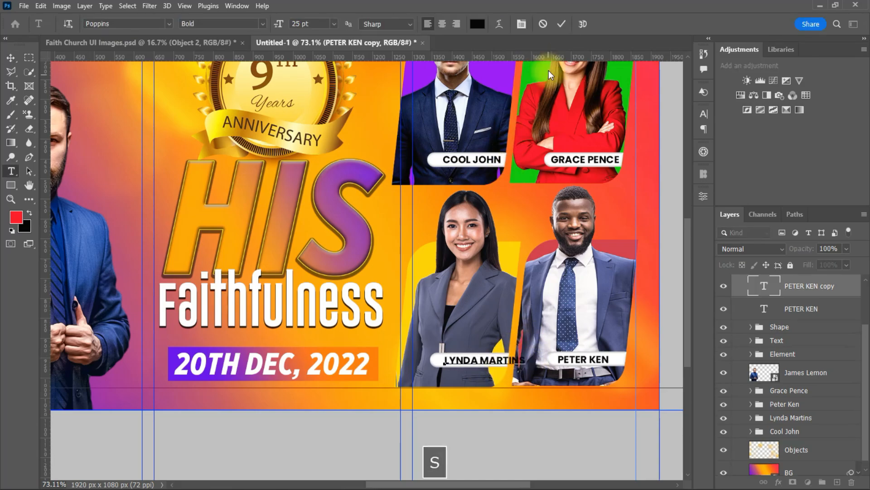
pyautogui.hotkey('ctrl', 'Return')
pyautogui.press('v')
pyautogui.moveTo(464, 367); pyautogui.dragTo(451, 368)
pyautogui.click(704, 114)
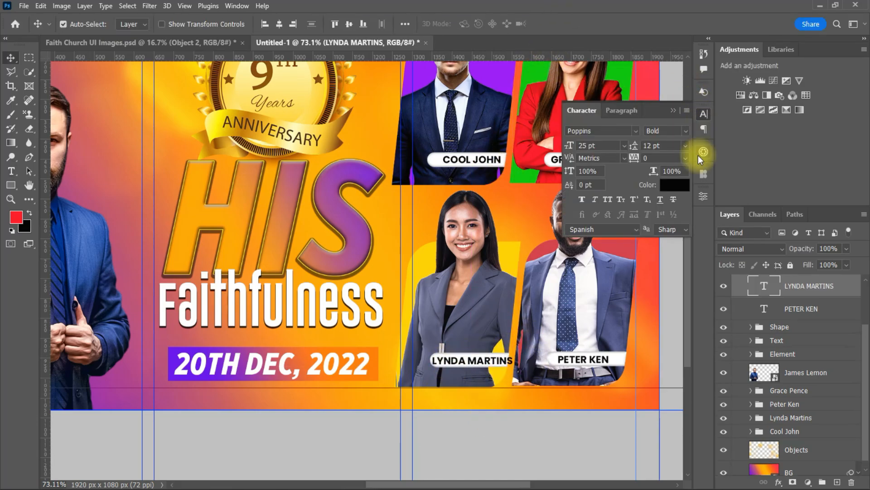
pyautogui.press('Up')
pyautogui.moveTo(586, 361); pyautogui.dragTo(596, 361)
pyautogui.press('Right')
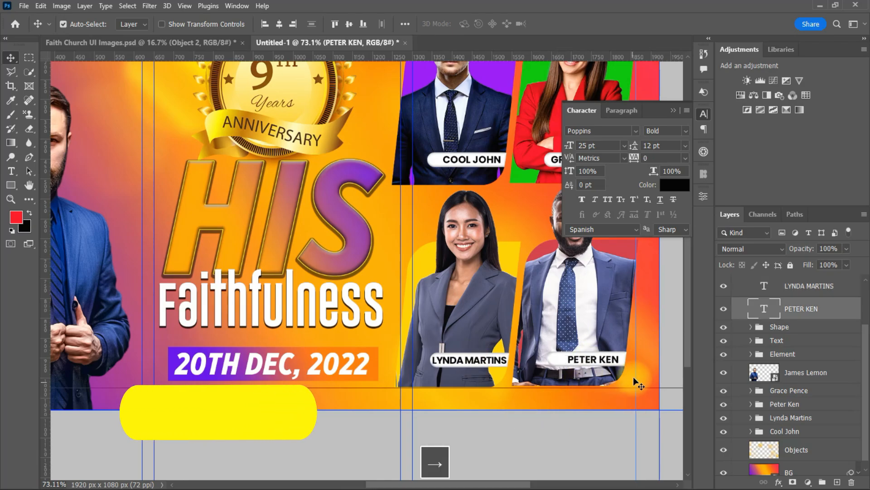
pyautogui.click(669, 276)
pyautogui.click(674, 111)
pyautogui.click(602, 359)
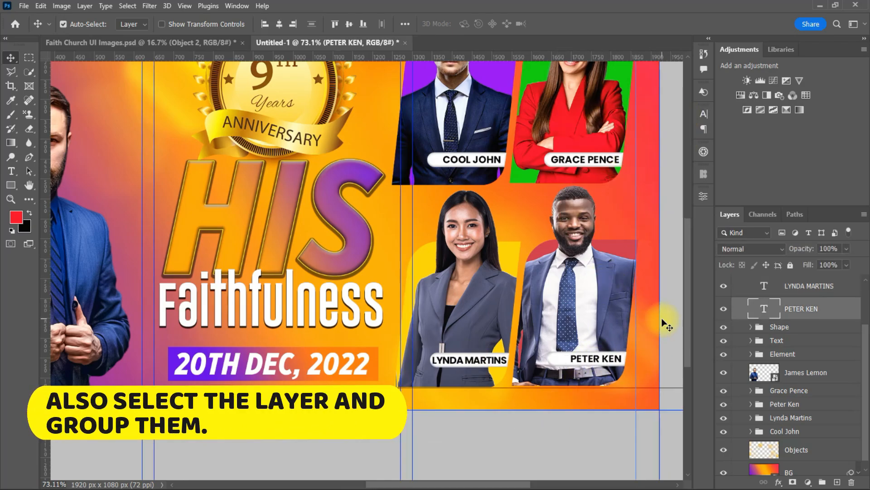
# Select the four name text layers and group them as Names
pyautogui.scroll(-3, 652, 362)
pyautogui.click(355, 272)
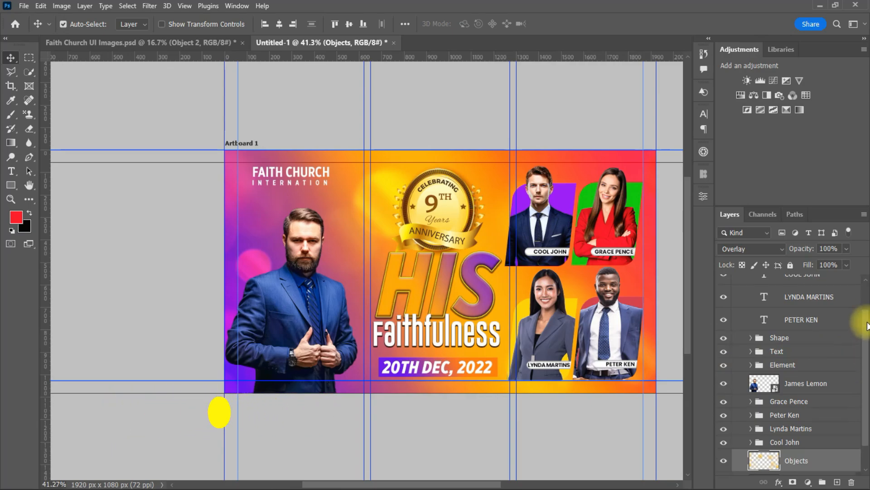
pyautogui.scroll(3, 811, 362)
pyautogui.click(812, 367)
pyautogui.keyDown('shift'); pyautogui.click(821, 301); pyautogui.keyUp('shift')
pyautogui.hotkey('ctrl', 'g')
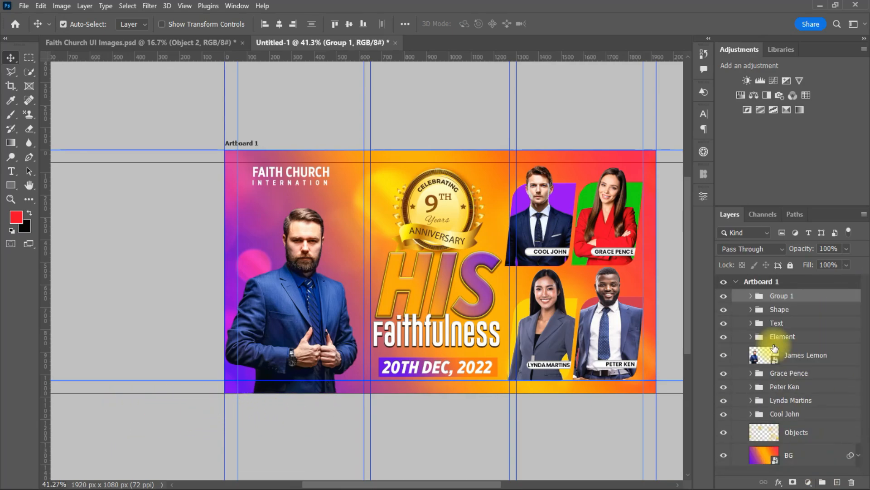
pyautogui.write('nAME')
pyautogui.press('BackSpace')
pyautogui.press('BackSpace')
pyautogui.press('BackSpace')
pyautogui.press('BackSpace')
pyautogui.write('Named')
pyautogui.press('BackSpace')
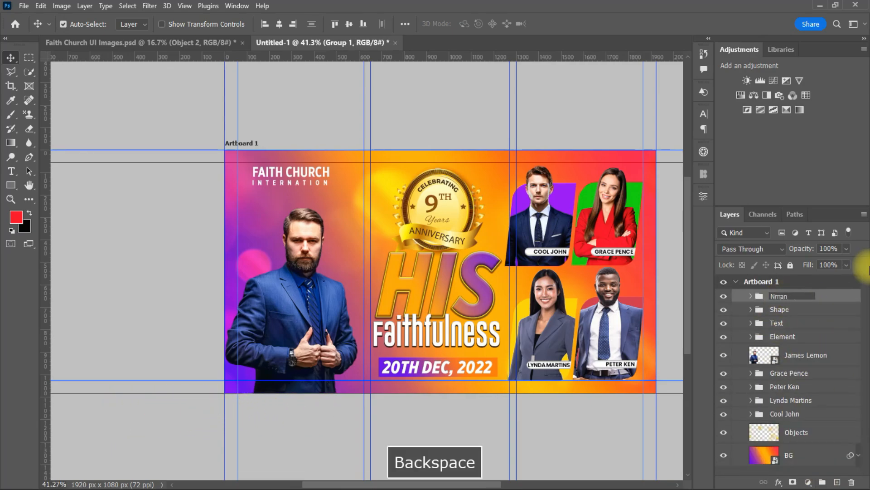
pyautogui.write('s')
pyautogui.press('Return')
pyautogui.scroll(2, 313, 279)
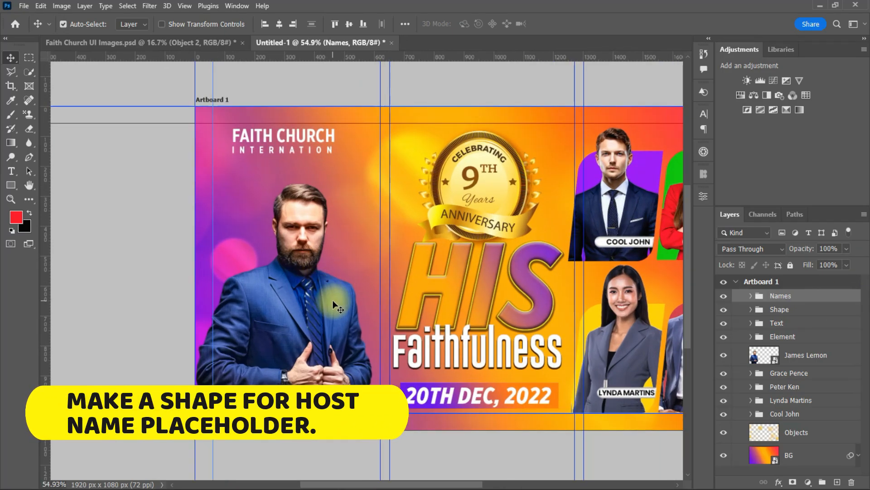
pyautogui.click(805, 355)
pyautogui.click(11, 184)
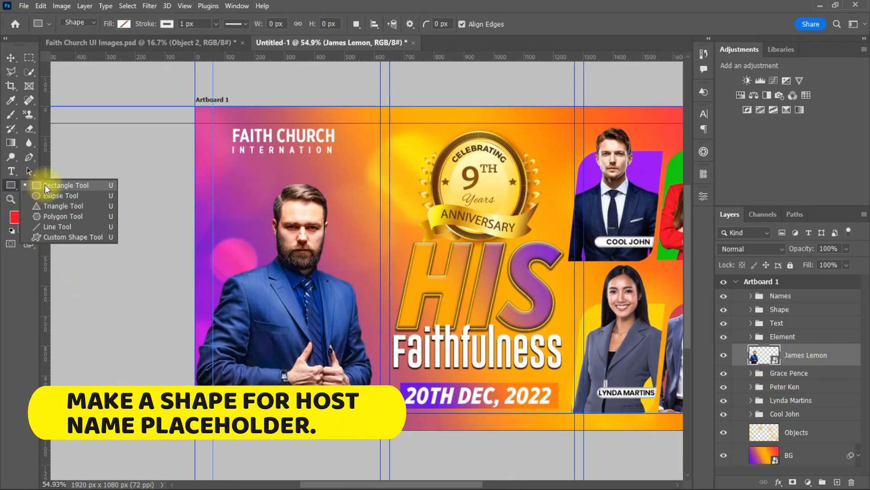
pyautogui.click(49, 183)
pyautogui.moveTo(239, 375); pyautogui.dragTo(380, 398)
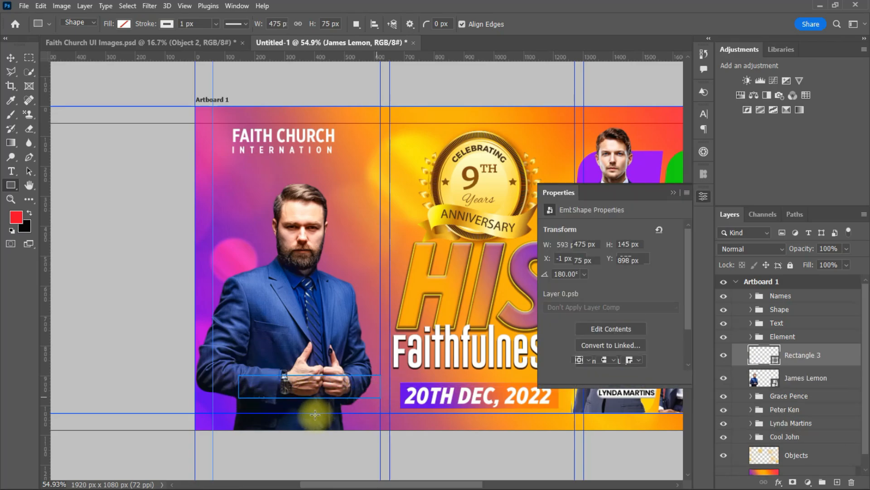
pyautogui.click(559, 309)
pyautogui.click(622, 317)
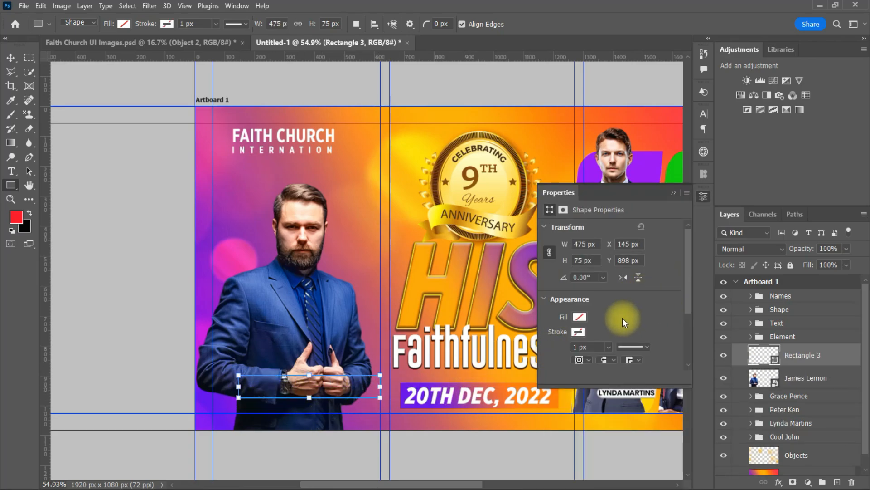
pyautogui.click(579, 317)
pyautogui.click(560, 345)
pyautogui.click(11, 57)
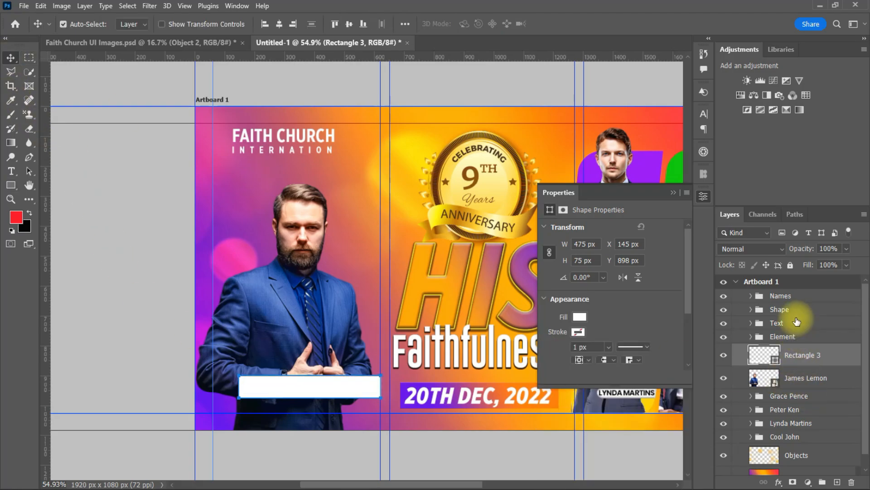
# Copy a photo name tag's layer style and paste it onto the host's Rectangle 3 bar
pyautogui.click(751, 310)
pyautogui.click(818, 329)
pyautogui.rightClick(818, 328)
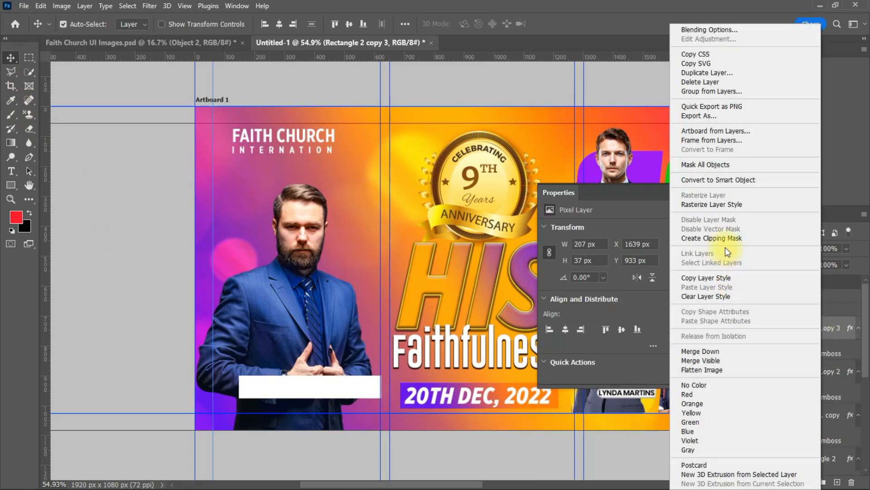
pyautogui.click(706, 280)
pyautogui.click(841, 463)
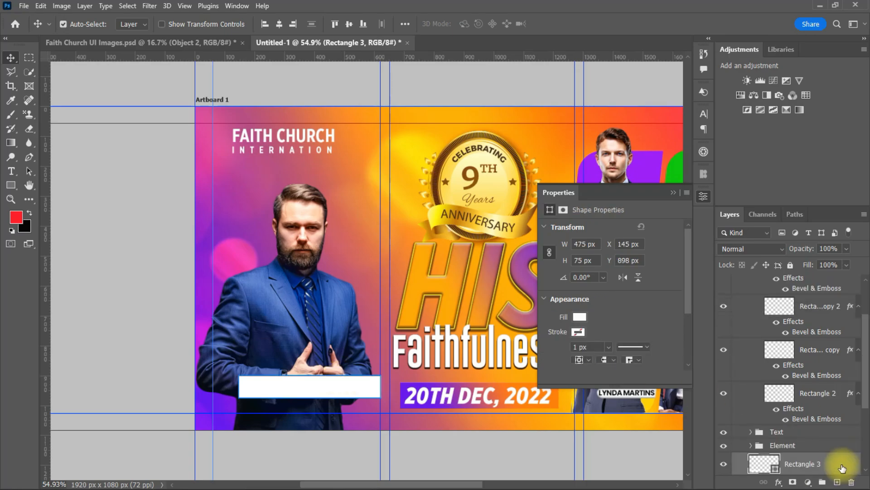
pyautogui.rightClick(841, 463)
pyautogui.click(728, 312)
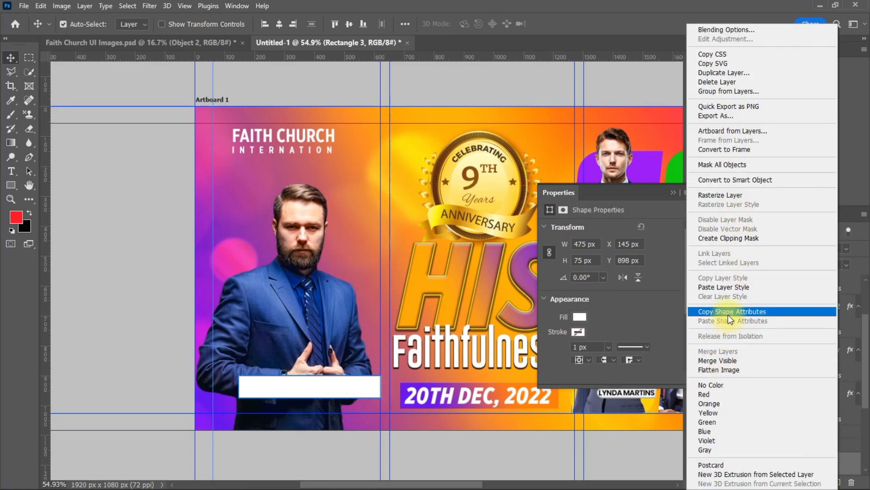
# Round the ends of the host bar with a 37.5 px corner radius
pyautogui.scroll(-4, 847, 461)
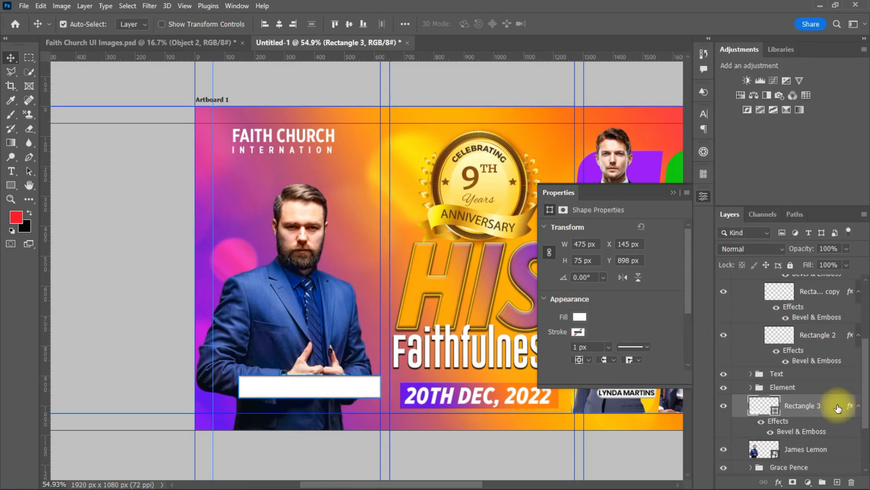
pyautogui.doubleClick(837, 406)
pyautogui.click(832, 212)
pyautogui.scroll(-2, 685, 292)
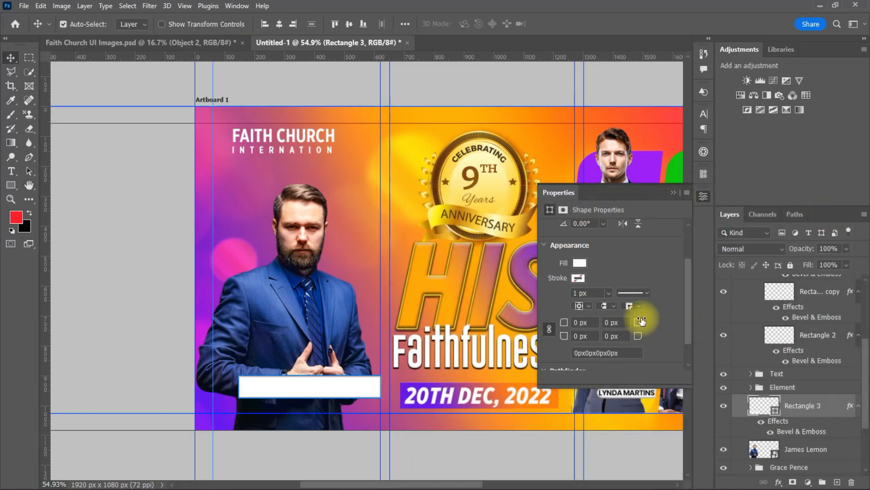
pyautogui.moveTo(639, 321); pyautogui.dragTo(688, 318)
pyautogui.click(324, 450)
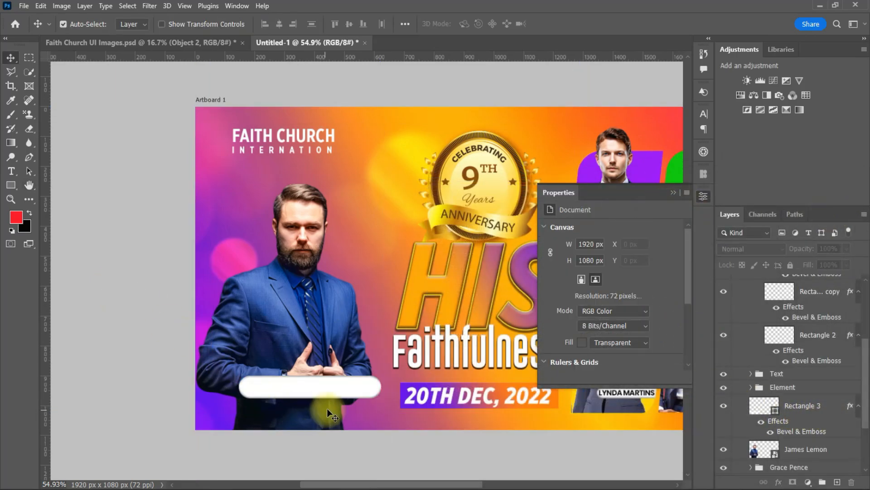
pyautogui.click(674, 193)
pyautogui.click(346, 389)
# Adjust the Bevel & Emboss size on the host bar's layer style
pyautogui.doubleClick(840, 406)
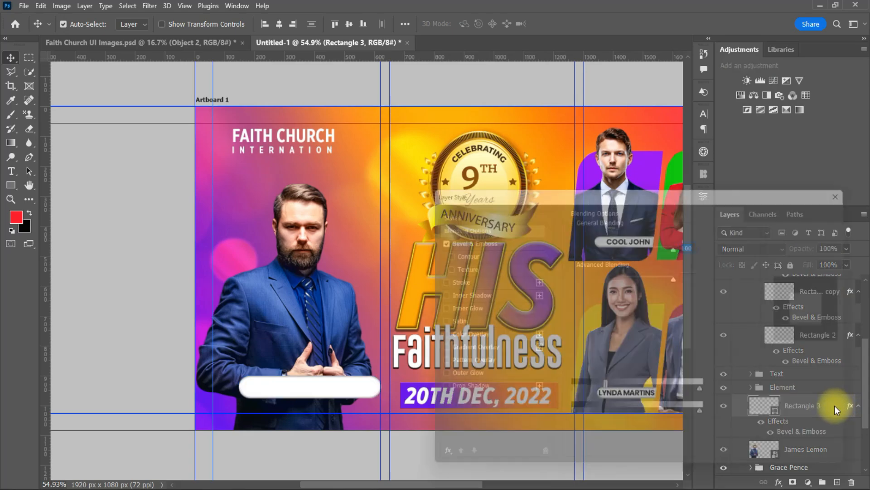
pyautogui.click(494, 236)
pyautogui.moveTo(636, 287); pyautogui.dragTo(628, 282)
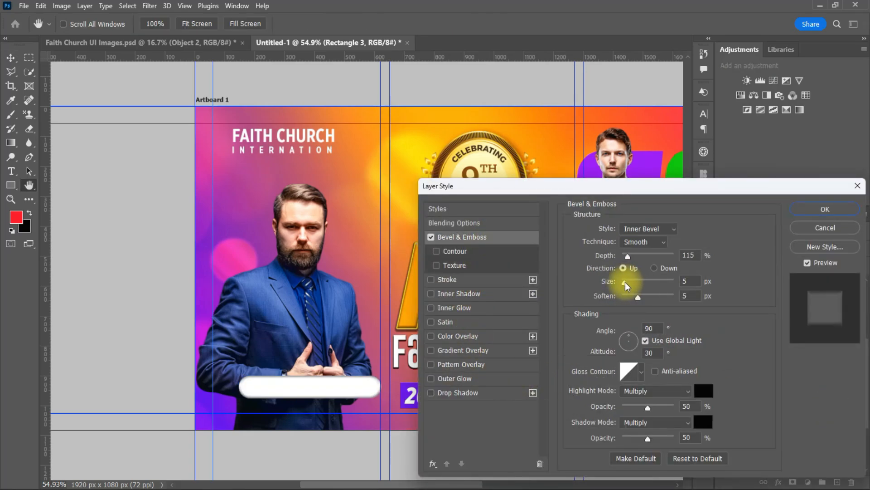
pyautogui.click(823, 210)
pyautogui.moveTo(312, 399); pyautogui.dragTo(304, 402)
pyautogui.scroll(-3, 447, 295)
pyautogui.moveTo(364, 485); pyautogui.dragTo(406, 487)
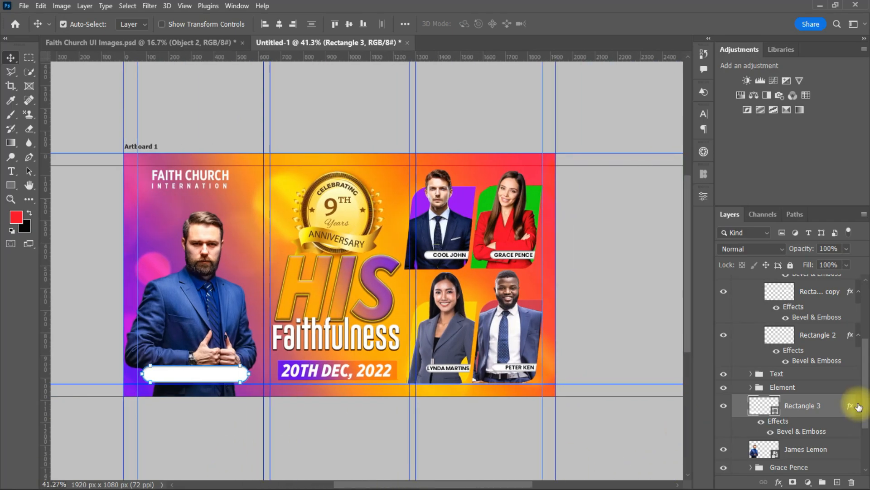
pyautogui.scroll(5, 853, 362)
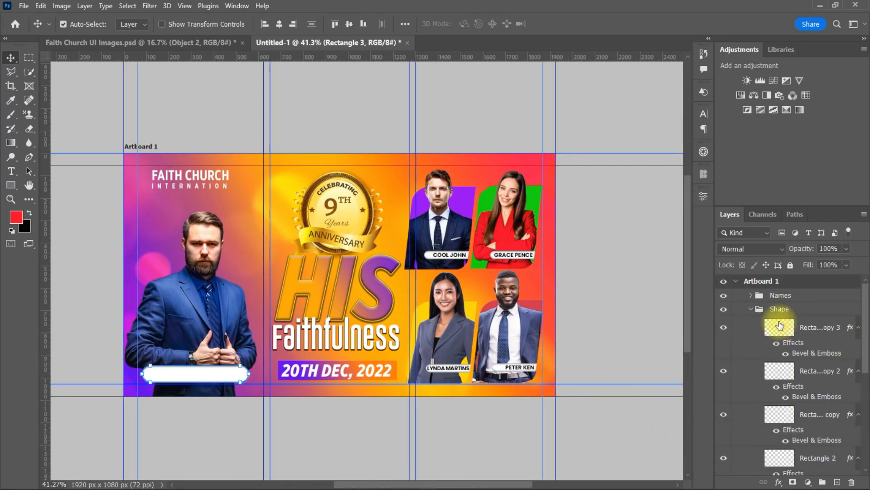
pyautogui.click(779, 309)
# Duplicate a guest name label onto the host's empty white bar
pyautogui.click(811, 360)
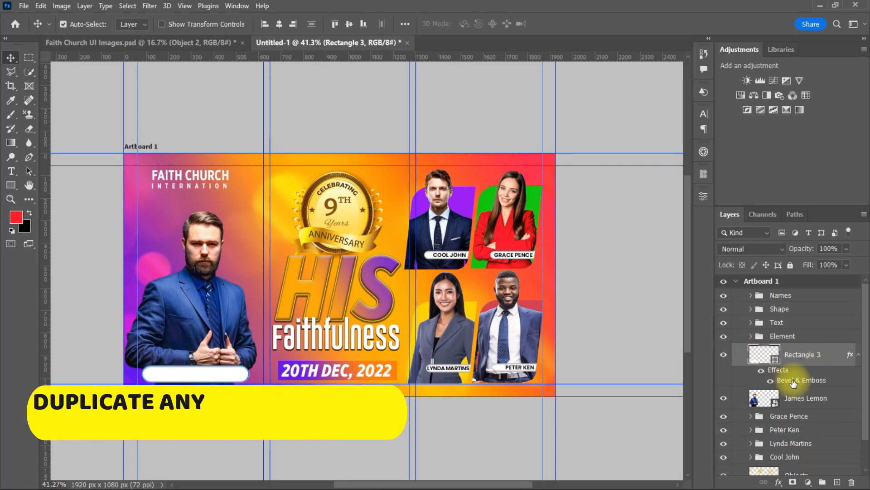
pyautogui.click(451, 256)
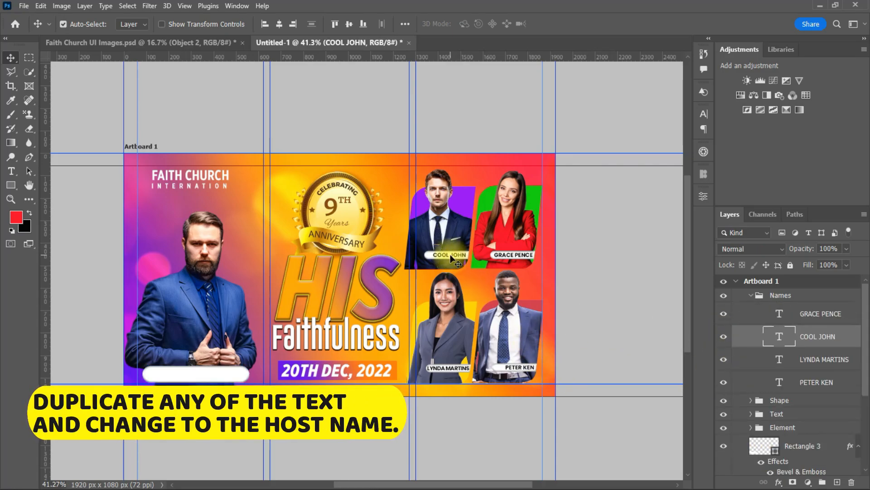
pyautogui.keyDown('alt'); pyautogui.moveTo(450, 256); pyautogui.dragTo(187, 378); pyautogui.keyUp('alt')
pyautogui.click(187, 378)
pyautogui.doubleClick(186, 376)
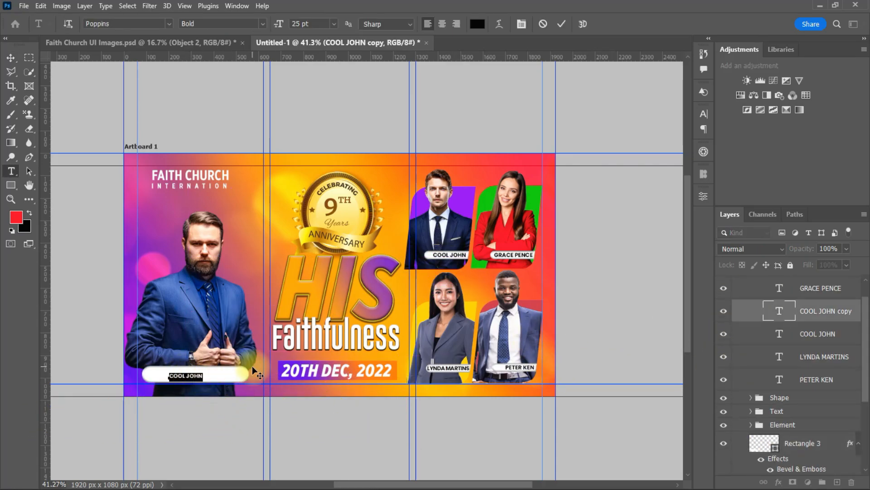
pyautogui.press('capslock')
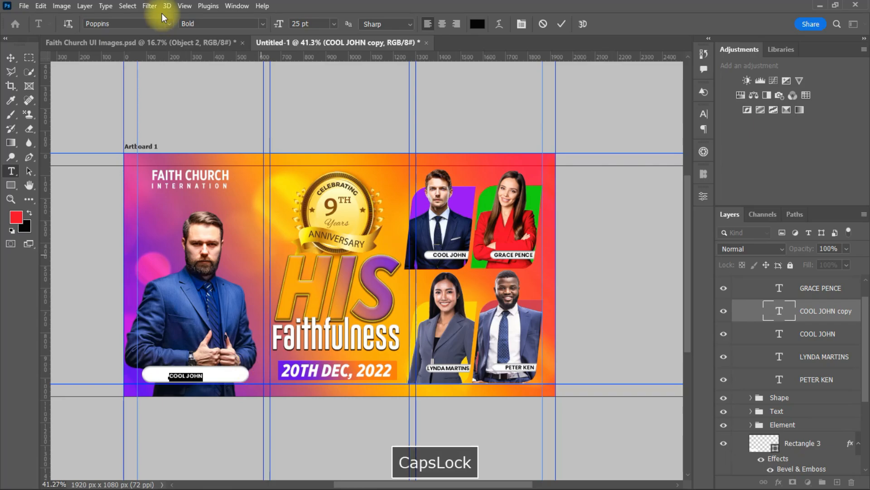
pyautogui.click(561, 23)
# Change the copied label's text to the host's name in capitals followed by '(HOST)'
pyautogui.click(206, 317)
pyautogui.doubleClick(220, 369)
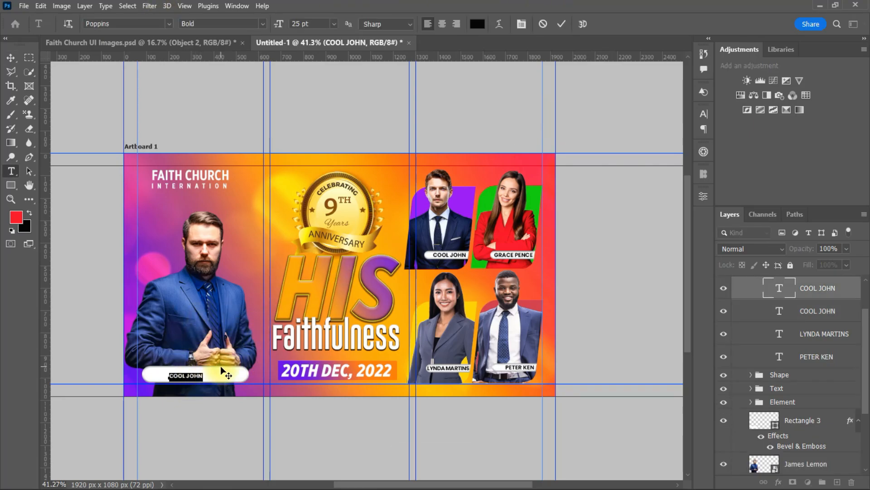
pyautogui.press('capslock')
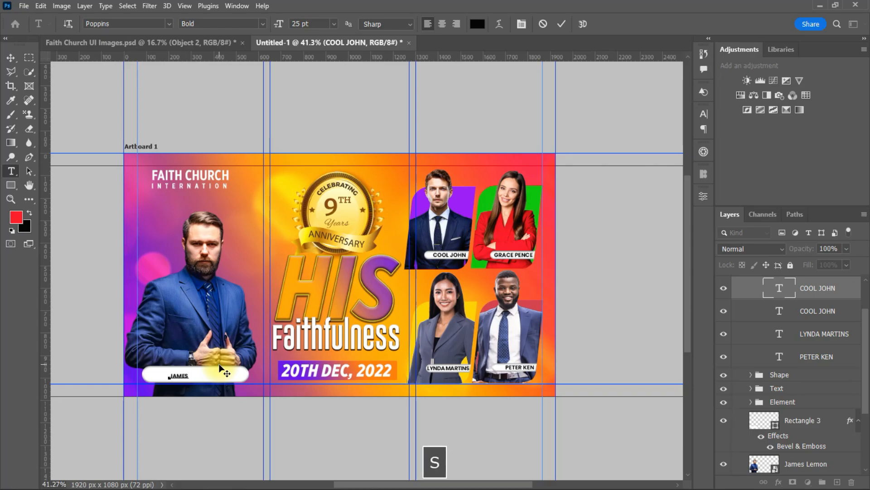
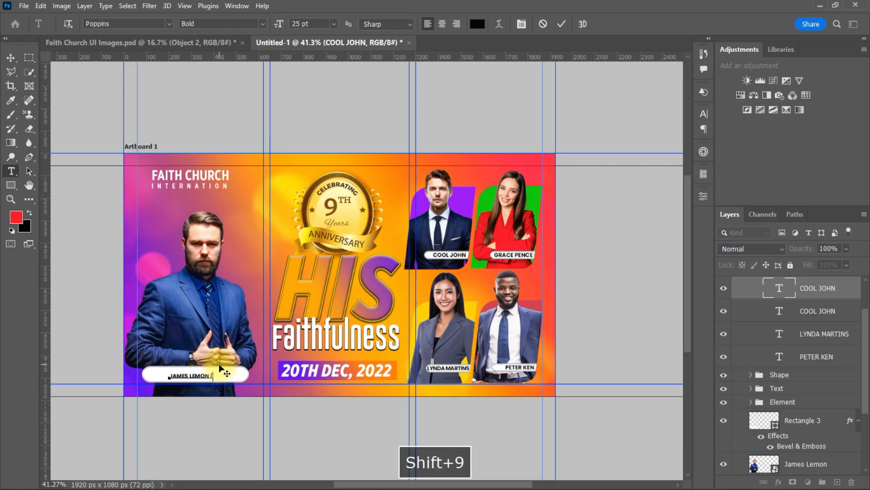
pyautogui.write('HOST)')
pyautogui.click(561, 24)
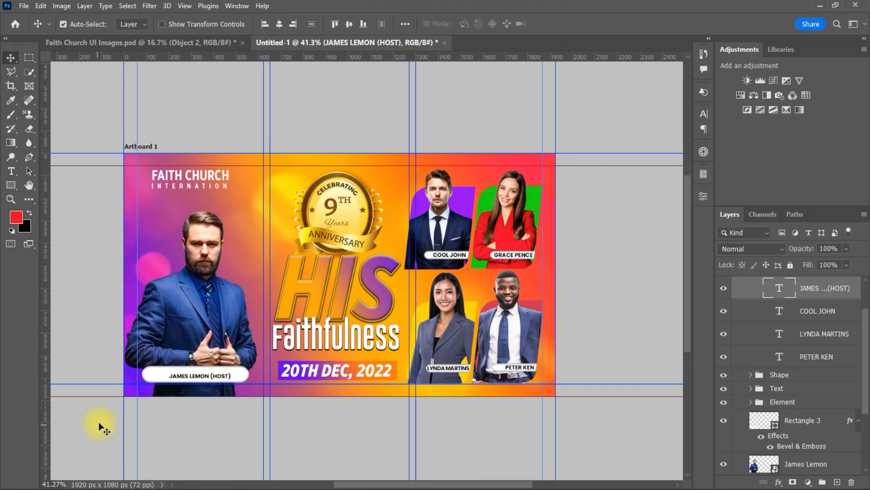
pyautogui.hotkey('ctrl', 't')
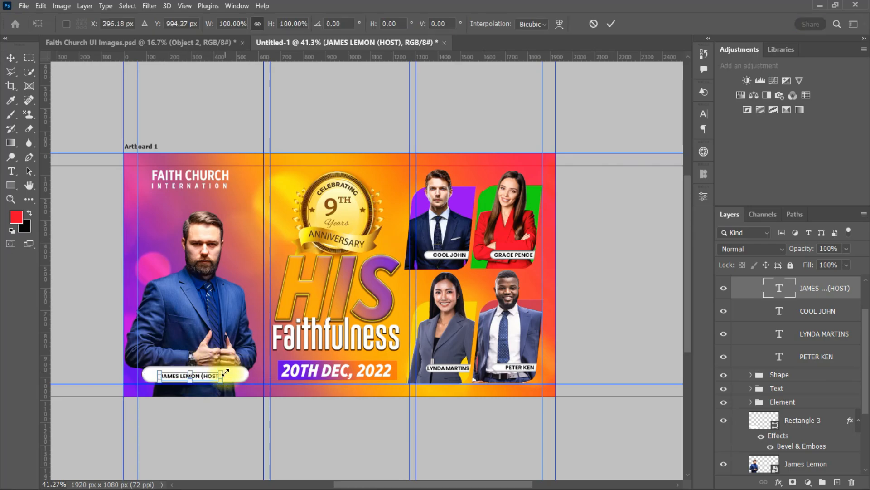
# Enlarge and reposition the host name text across the white bar
pyautogui.moveTo(232, 375); pyautogui.dragTo(246, 377)
pyautogui.moveTo(193, 379); pyautogui.dragTo(245, 373)
pyautogui.press('Return')
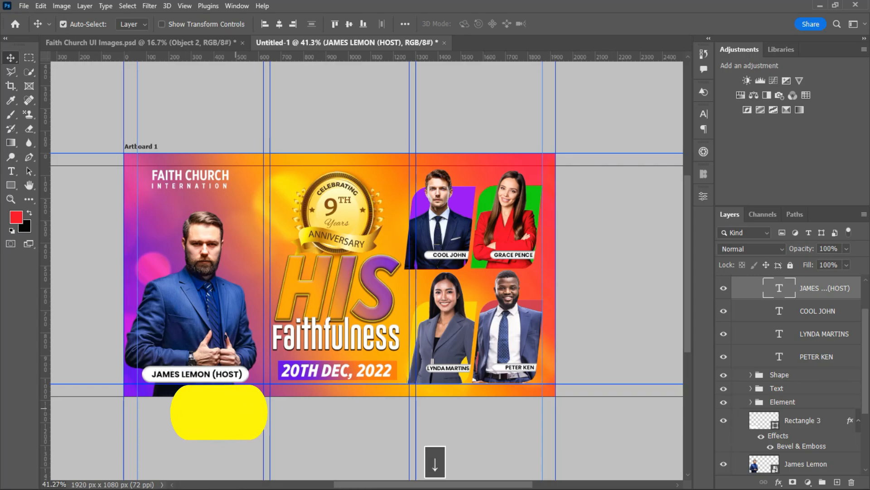
# Scale the host photo to about 158% and move it about 77 px left
pyautogui.click(222, 303)
pyautogui.hotkey('ctrl', 't')
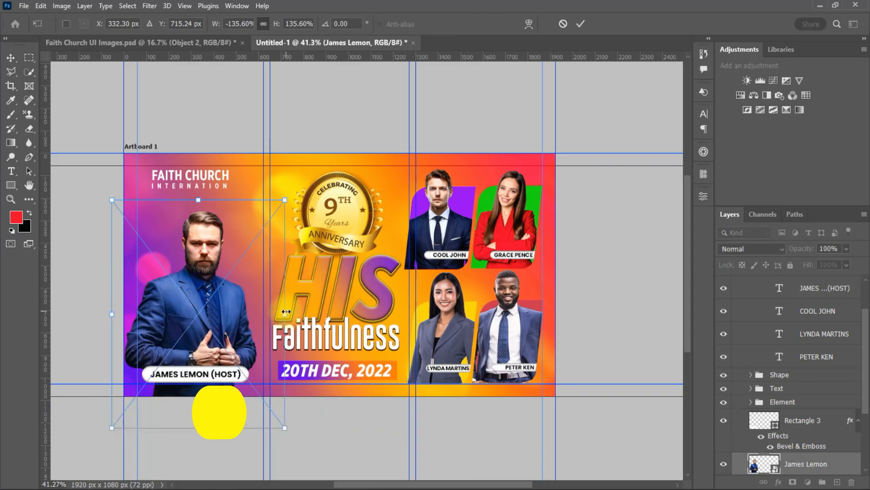
pyautogui.moveTo(285, 309); pyautogui.dragTo(314, 310)
pyautogui.moveTo(203, 298); pyautogui.dragTo(189, 298)
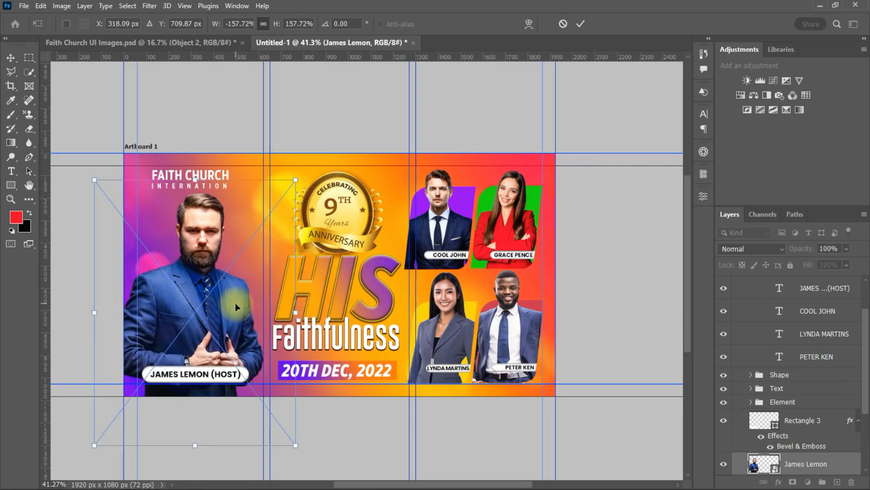
pyautogui.click(580, 23)
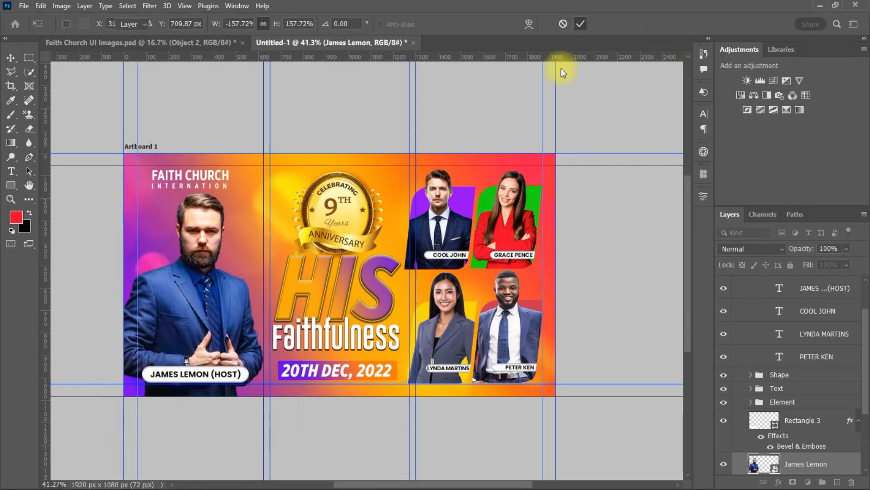
pyautogui.click(76, 323)
pyautogui.moveTo(467, 484); pyautogui.dragTo(455, 485)
# Nudge the anniversary badge up slightly
pyautogui.scroll(3, 620, 237)
pyautogui.scroll(-3, 621, 238)
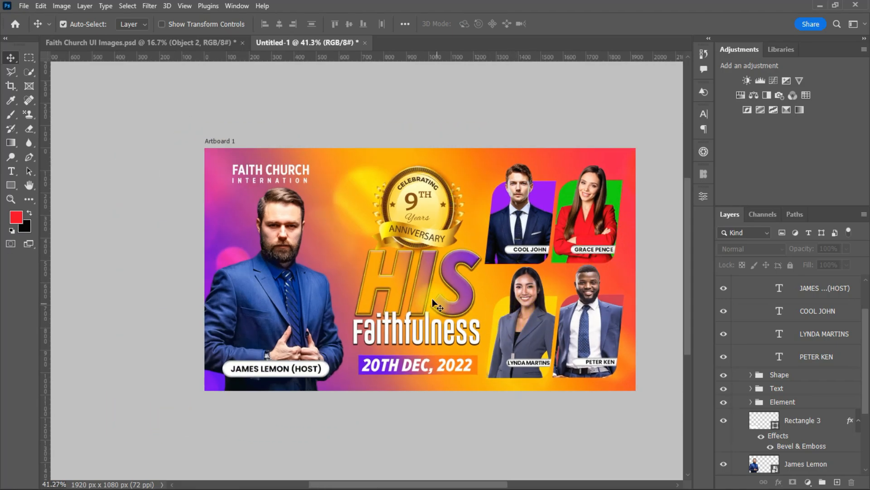
pyautogui.click(542, 342)
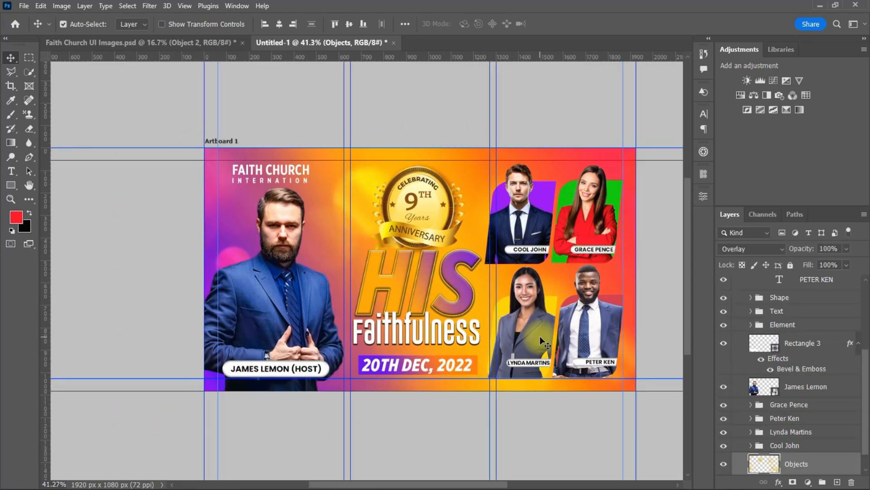
pyautogui.moveTo(436, 485); pyautogui.dragTo(449, 484)
pyautogui.click(376, 244)
pyautogui.press('Up')
pyautogui.press('Up')
pyautogui.press('Up')
pyautogui.press('Up')
pyautogui.press('Up')
pyautogui.press('Up')
pyautogui.press('Up')
pyautogui.press('Up')
pyautogui.press('Up')
pyautogui.press('Up')
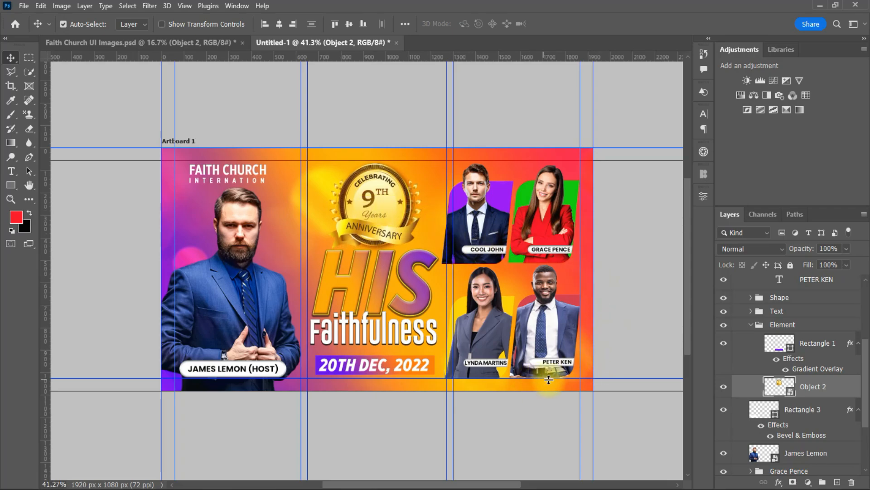
# Group Rectangle 3 with the host photo and move the host name text into that group
pyautogui.click(751, 325)
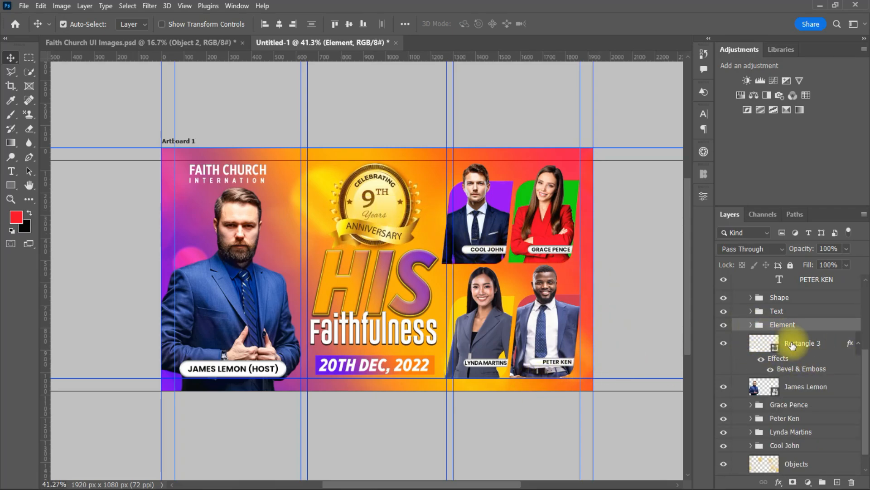
pyautogui.click(806, 343)
pyautogui.keyDown('shift'); pyautogui.click(804, 389); pyautogui.keyUp('shift')
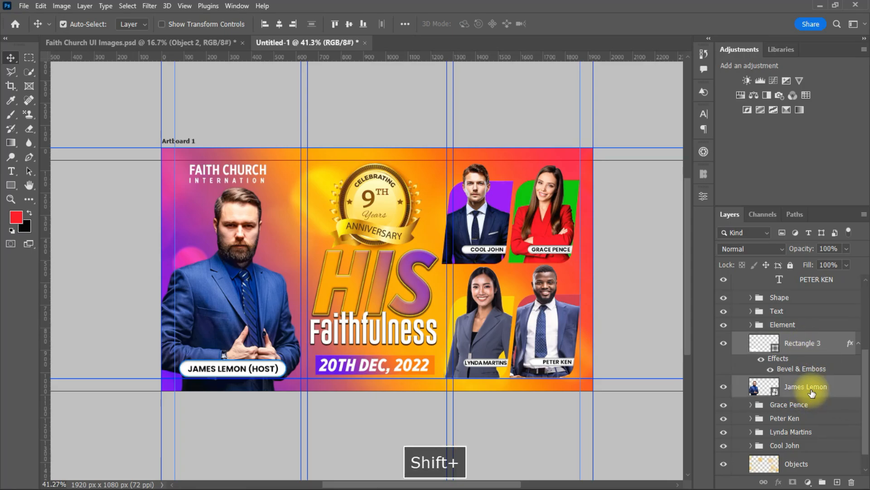
pyautogui.hotkey('ctrl', 'g')
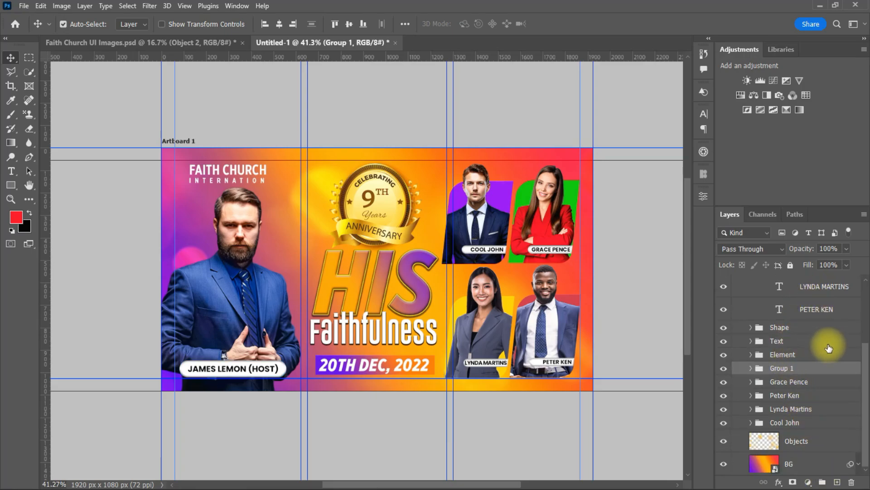
pyautogui.scroll(2, 863, 356)
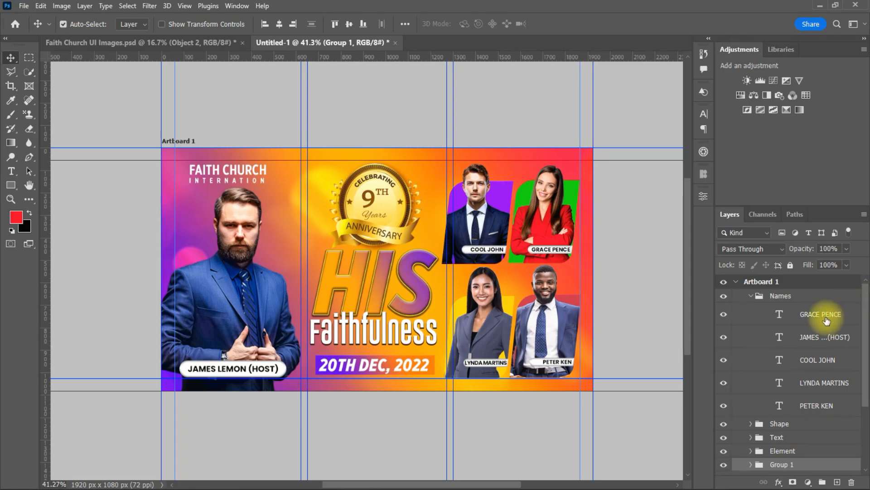
pyautogui.click(842, 336)
pyautogui.moveTo(866, 361); pyautogui.dragTo(866, 372)
pyautogui.moveTo(810, 321); pyautogui.dragTo(790, 448)
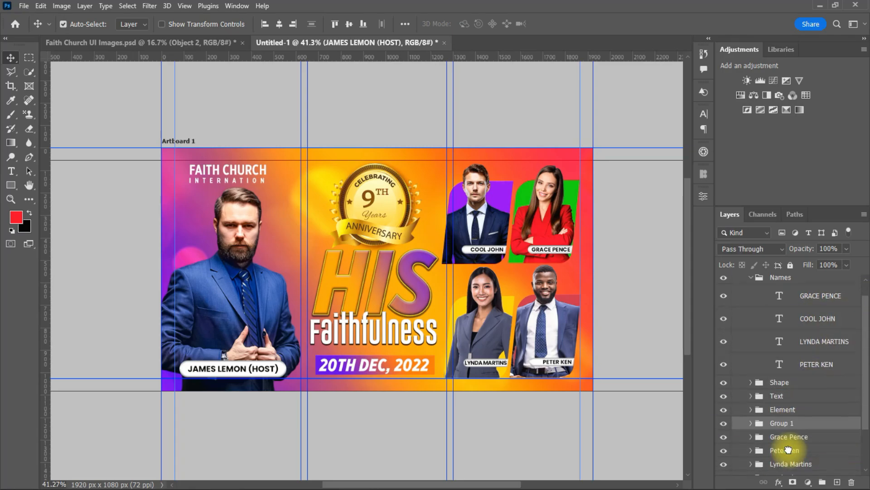
pyautogui.click(780, 424)
# Rename the new group to 'Host' followed by the host's name
pyautogui.click(751, 277)
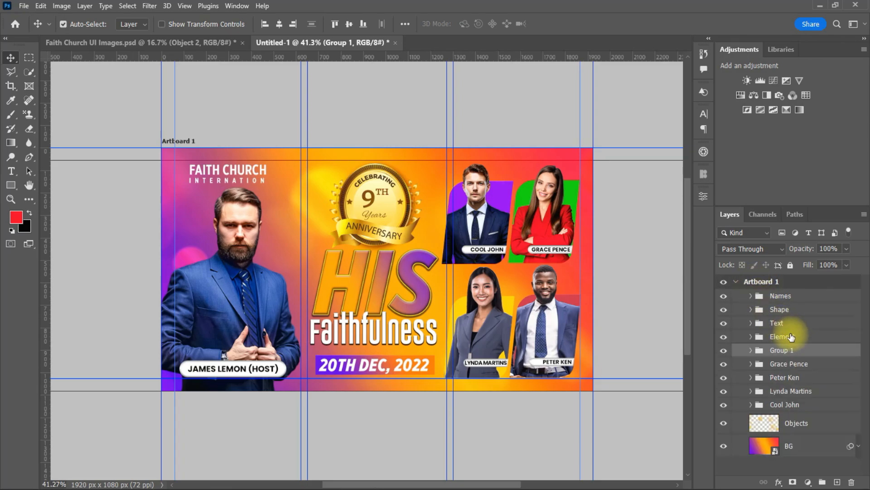
pyautogui.doubleClick(780, 350)
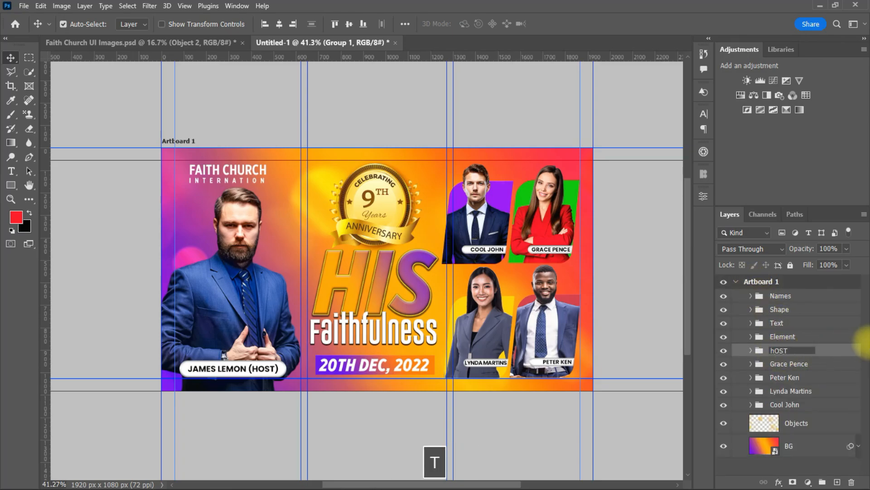
pyautogui.write('hOST')
pyautogui.press('BackSpace')
pyautogui.press('BackSpace')
pyautogui.write('Host')
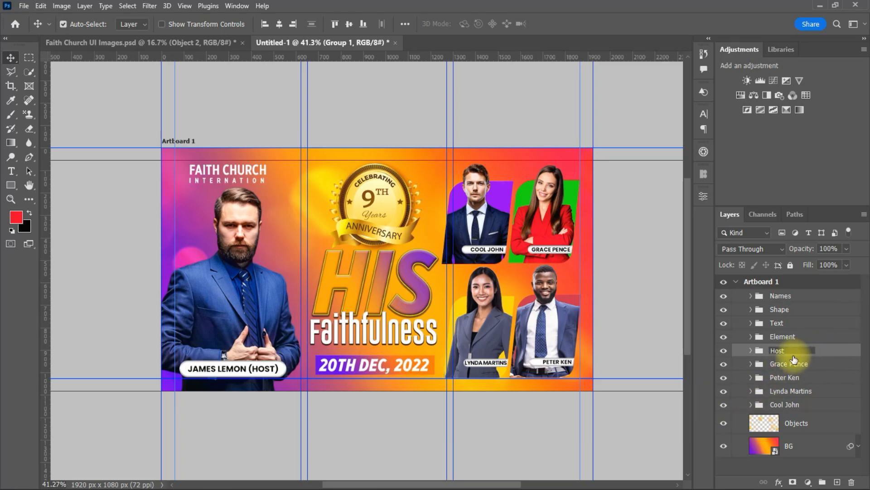
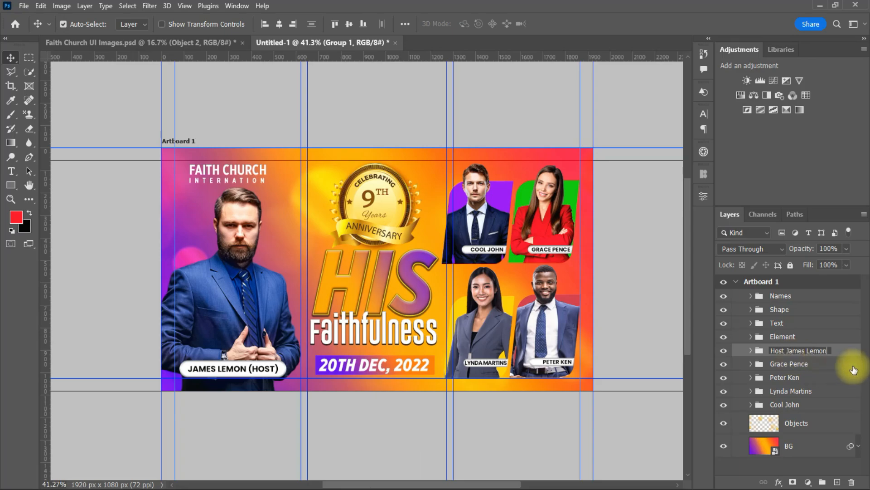
pyautogui.press('Return')
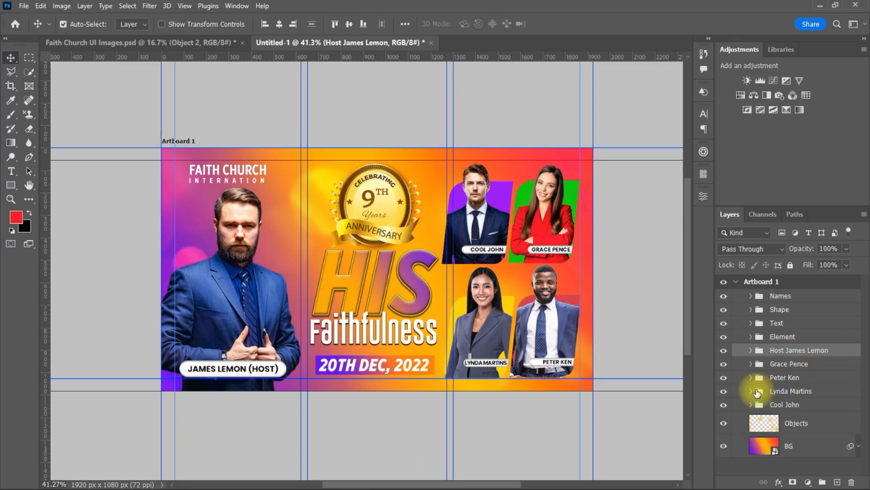
# Place the bokeh Objects layer inside a new Group 1
pyautogui.click(810, 426)
pyautogui.click(822, 482)
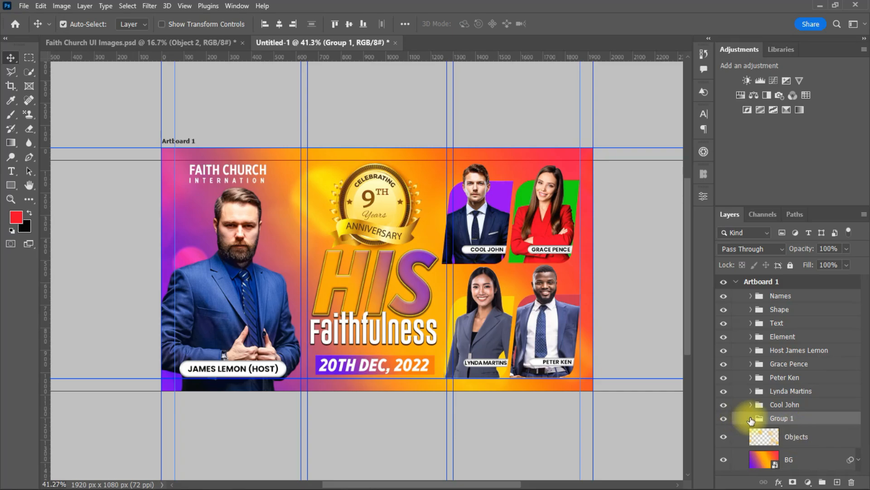
pyautogui.moveTo(809, 435); pyautogui.dragTo(777, 430)
pyautogui.click(784, 419)
pyautogui.click(751, 419)
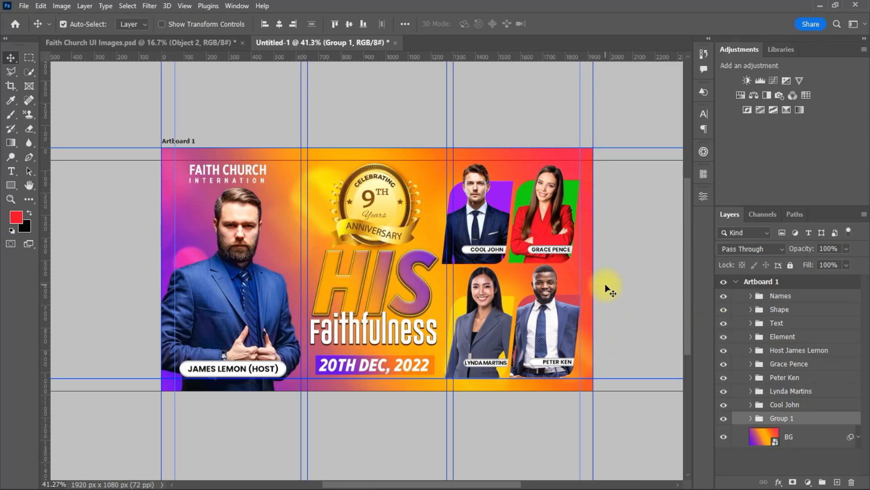
# Hide the guides with Ctrl+H and zoom in to view the clean banner
pyautogui.hotkey('ctrl', 'h')
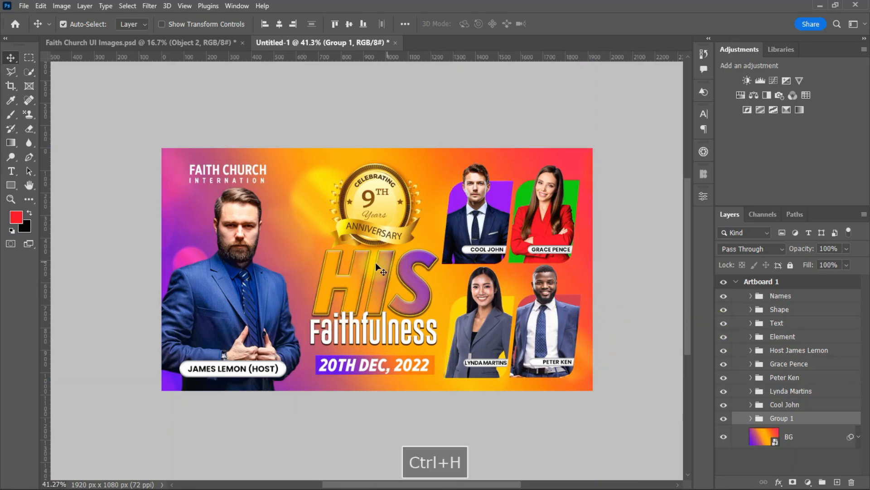
pyautogui.scroll(1, 383, 264)
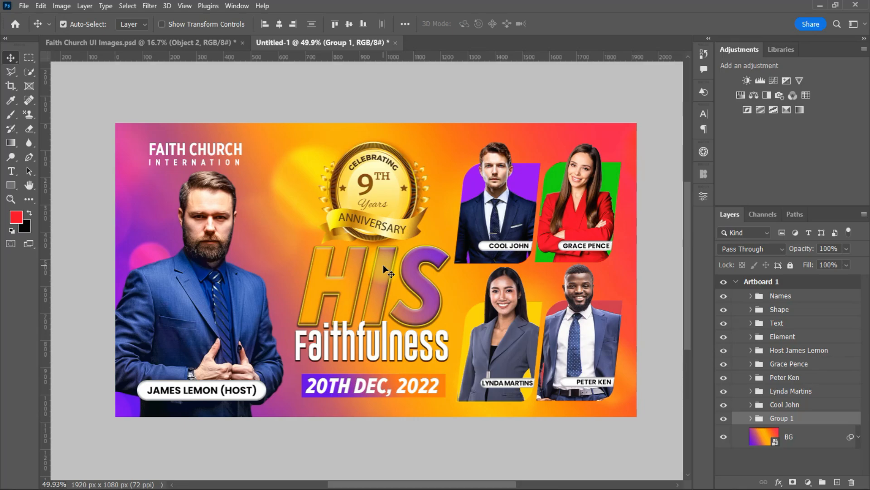
pyautogui.scroll(1, 384, 267)
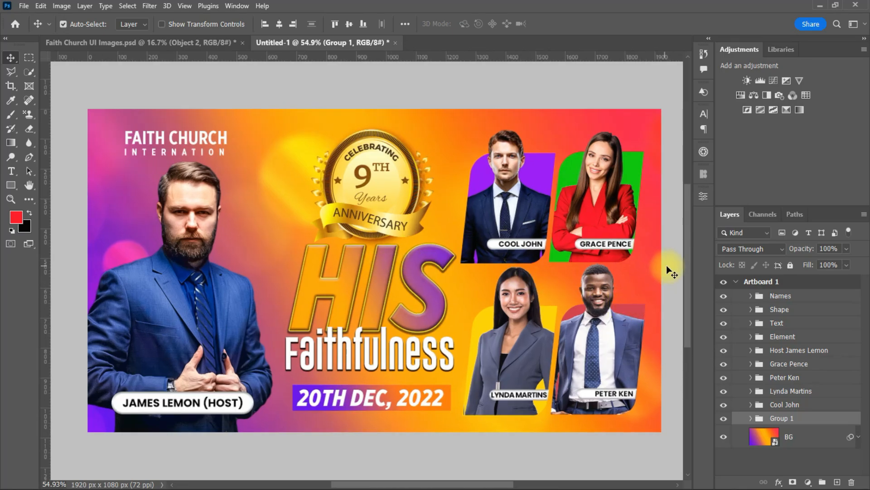